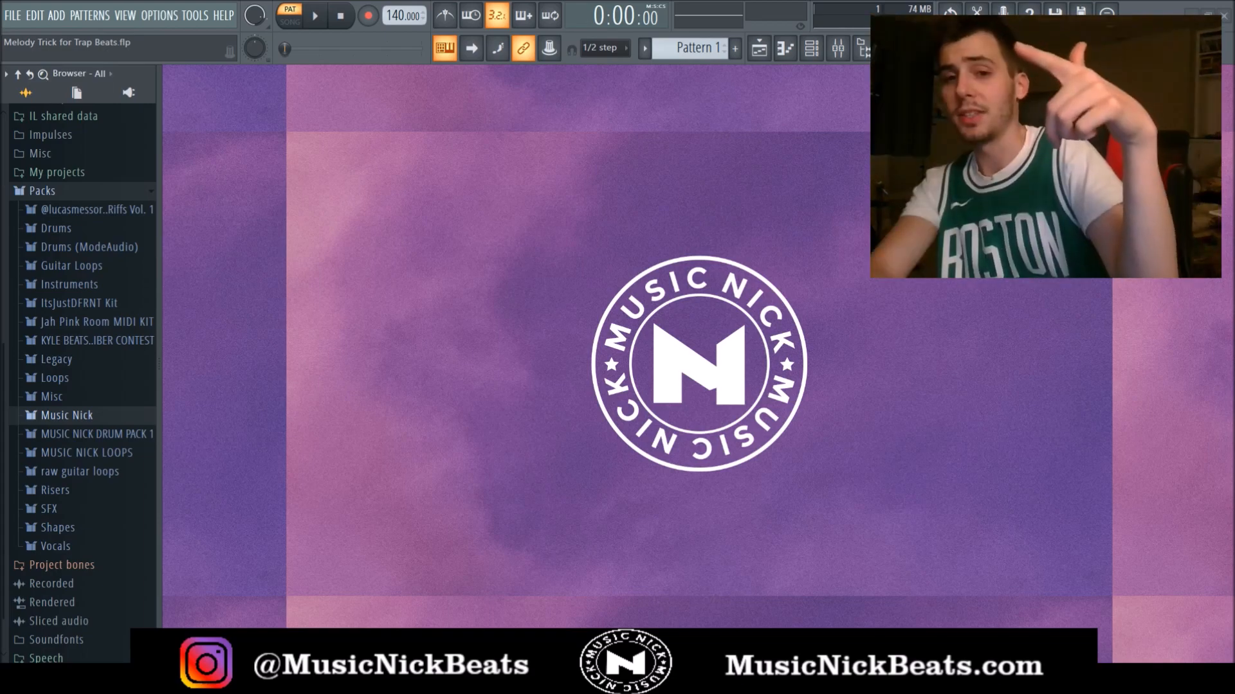
Open the Sampler's piano roll and stamp a C minor scale (C, D, D#, F, G, G#, A#) starting at C1
key(F7)
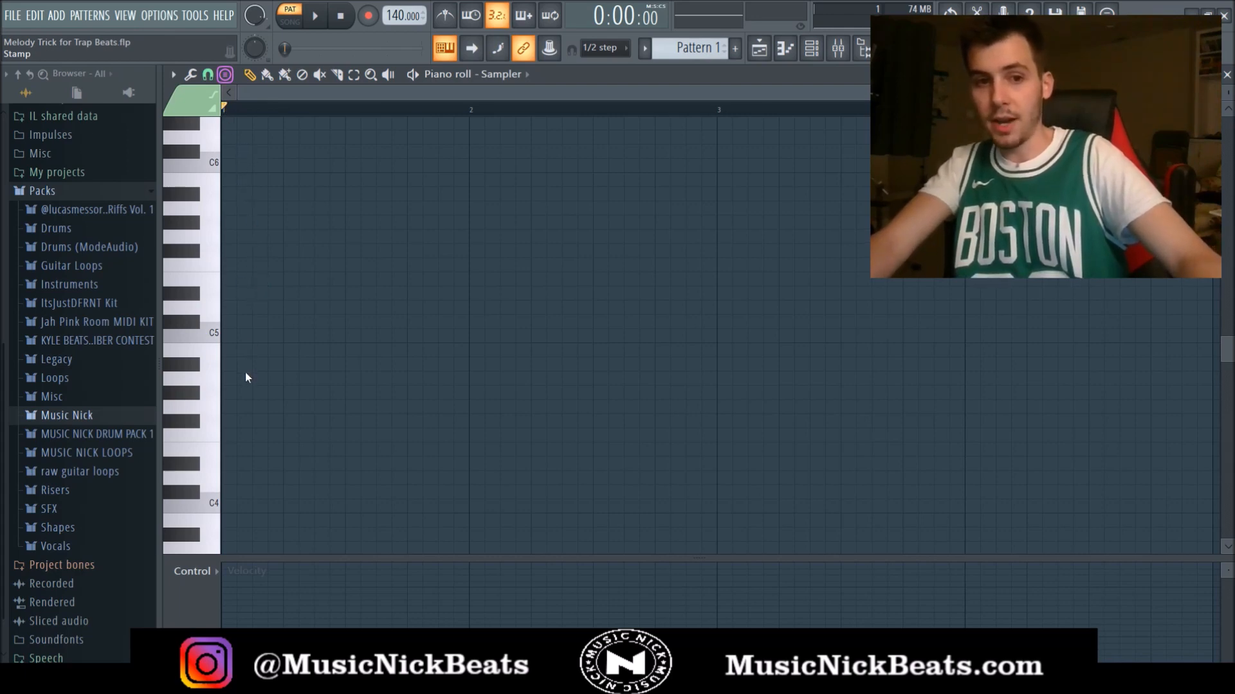
scroll(246, 378, down, 12)
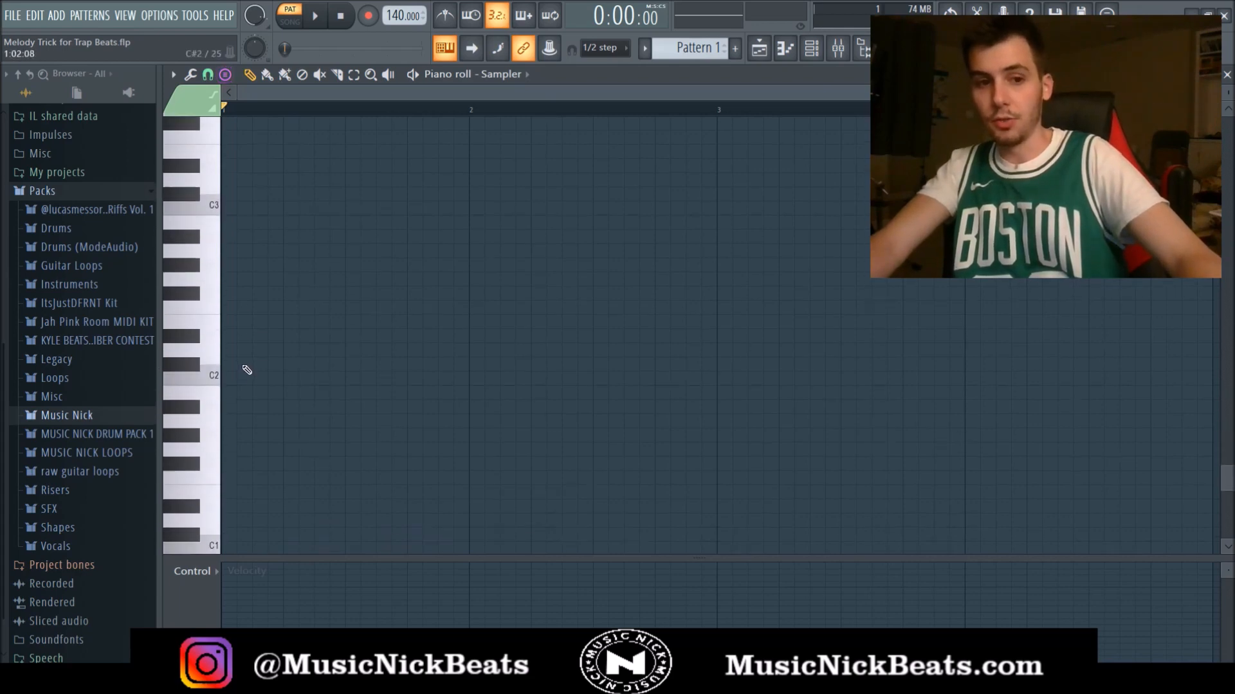
click(226, 425)
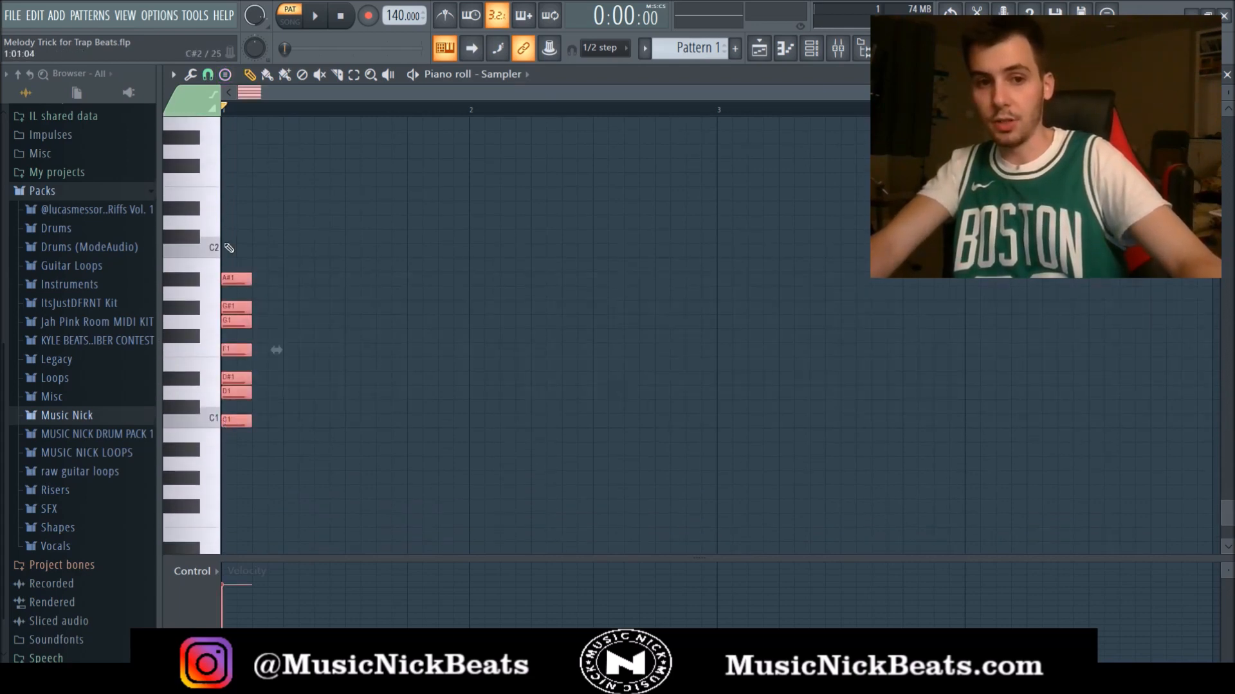
Duplicate the stamped scale upward octave by octave until it fills the Sampler's keyboard range
click(226, 248)
right_click(228, 249)
key(ctrl+a)
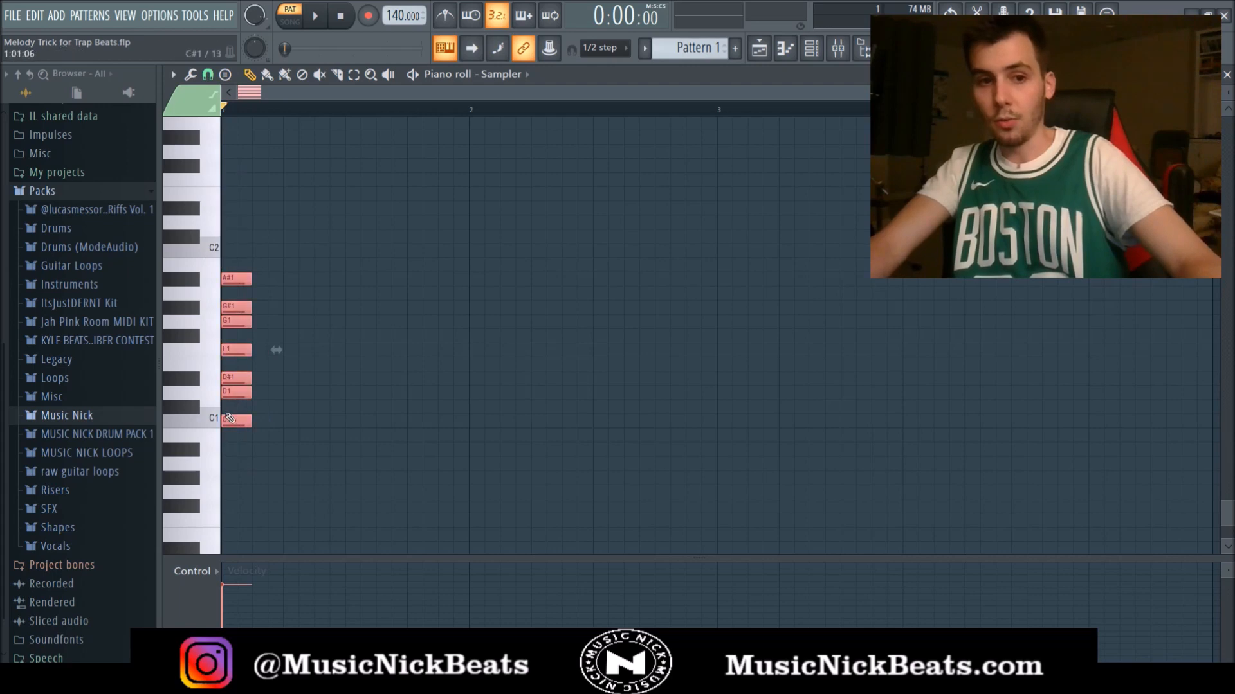
drag(228, 221, 227, 242)
scroll(248, 309, up, 4)
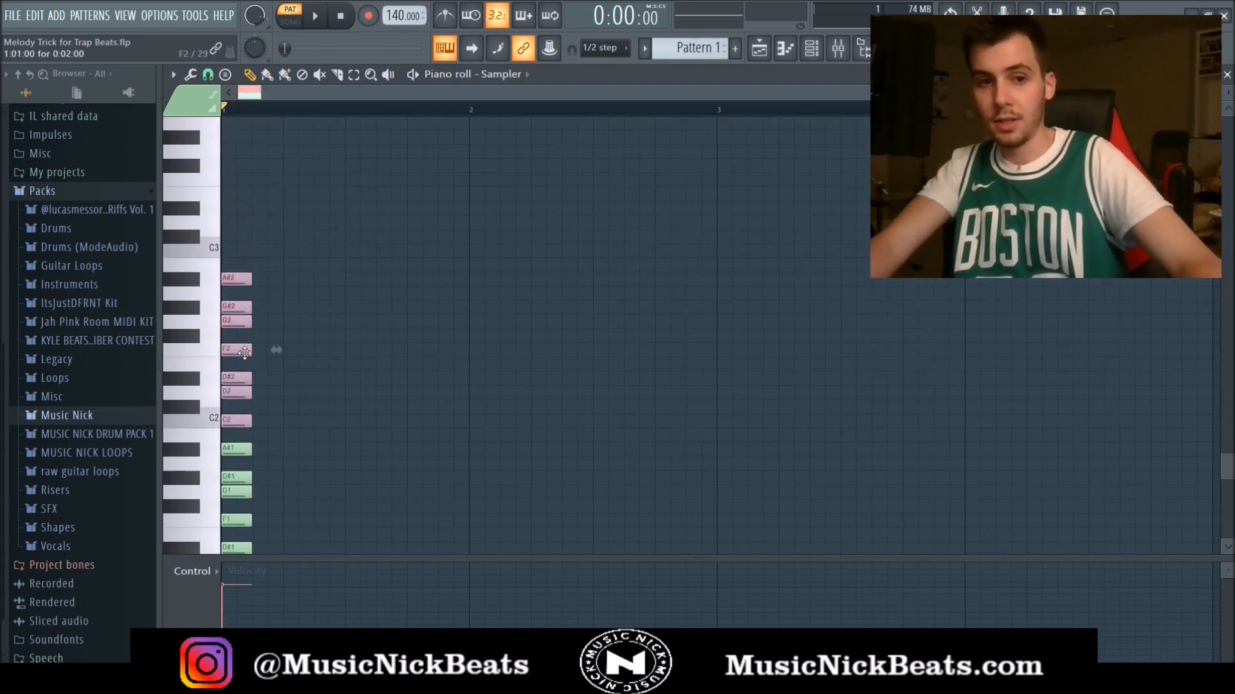
drag(226, 421, 223, 232)
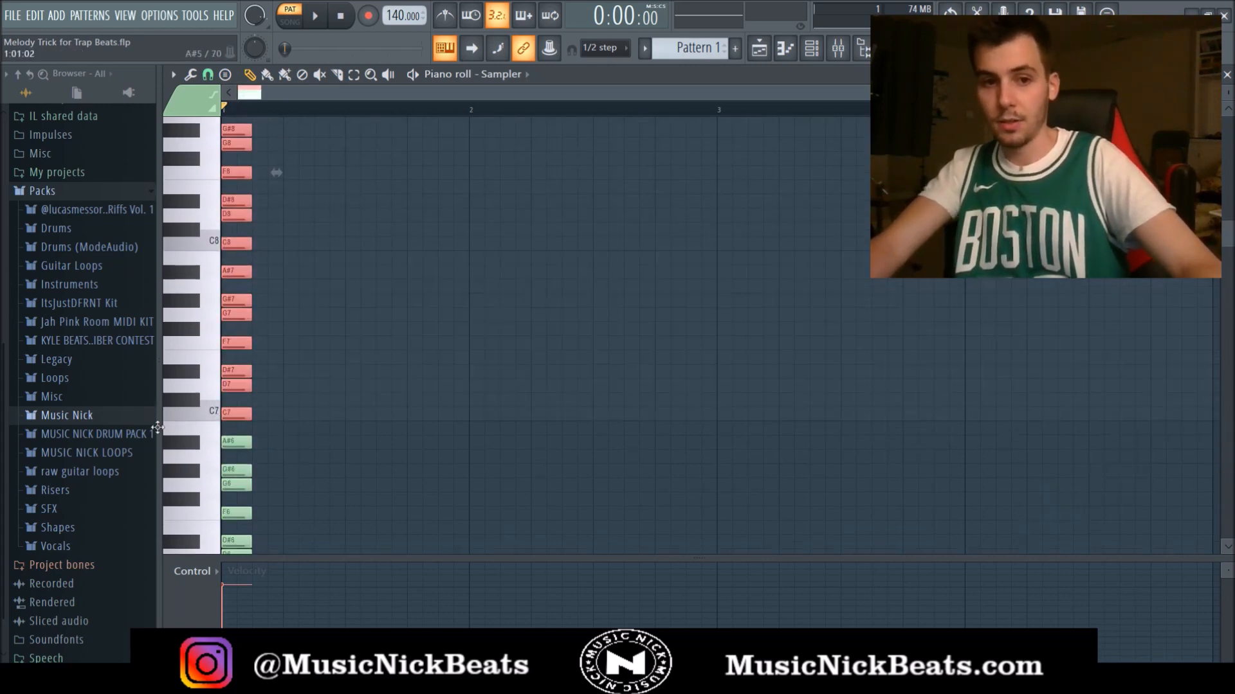
scroll(333, 380, up, 9)
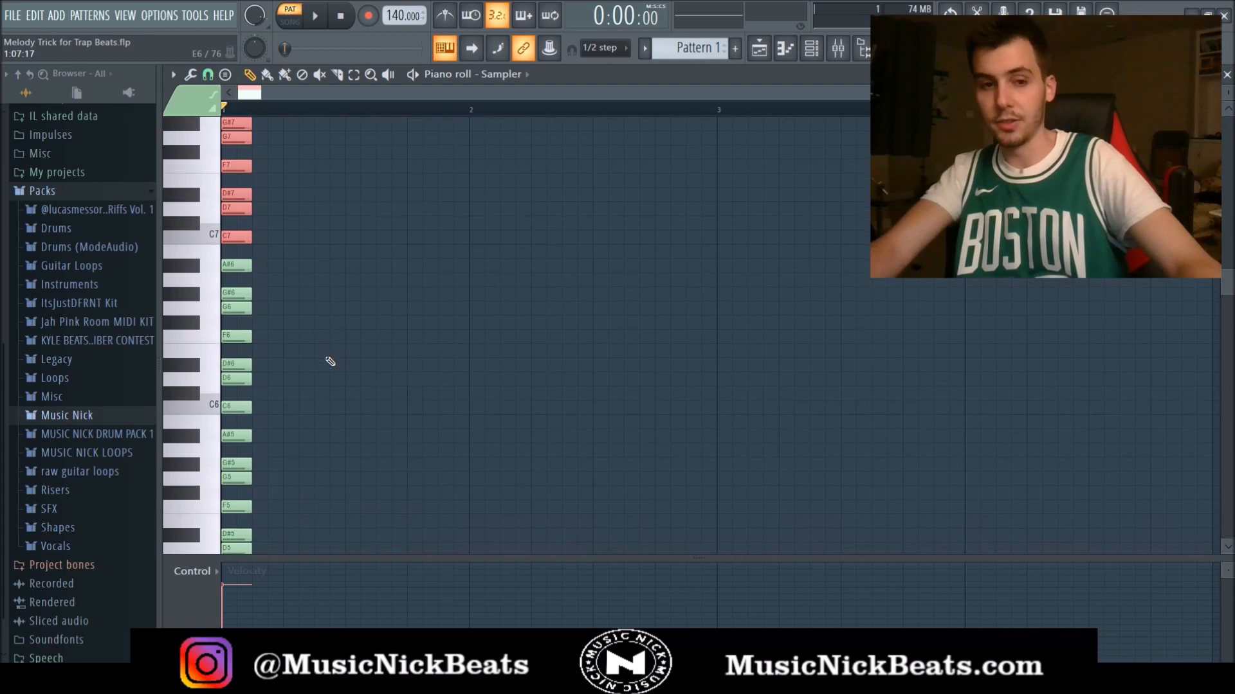
Stretch all the stacked scale notes to 8 bars and close the Sampler's piano roll
scroll(330, 361, down, 6)
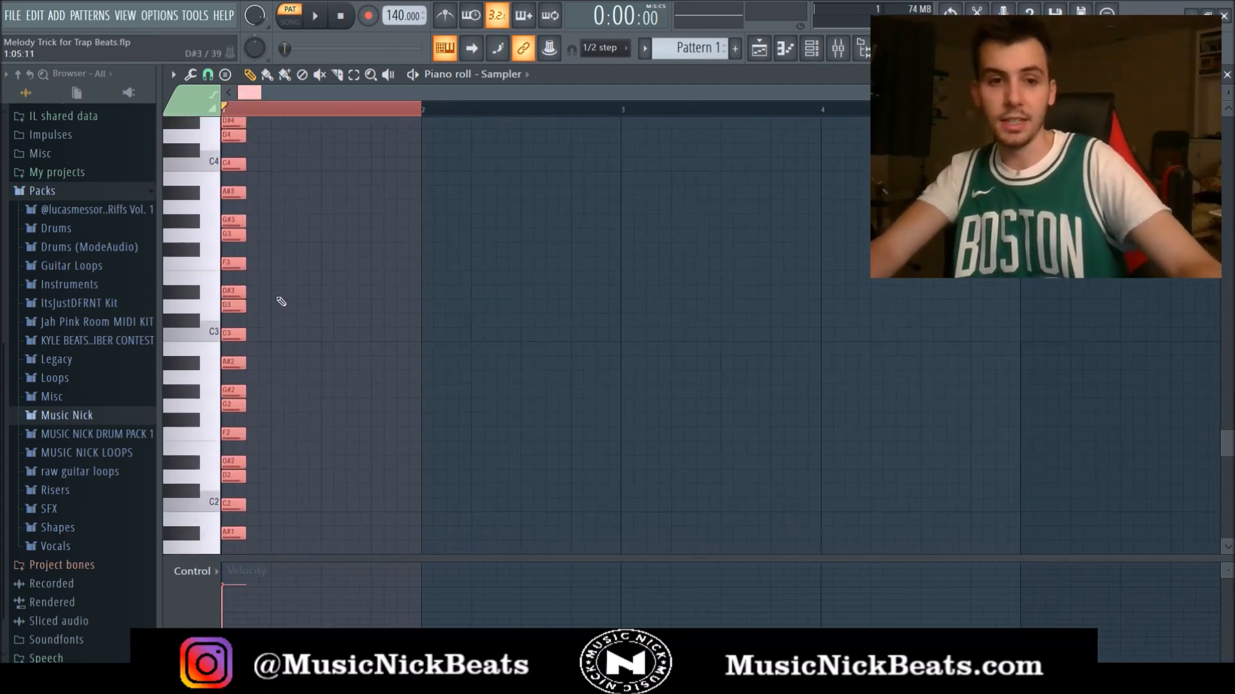
drag(244, 293, 1130, 281)
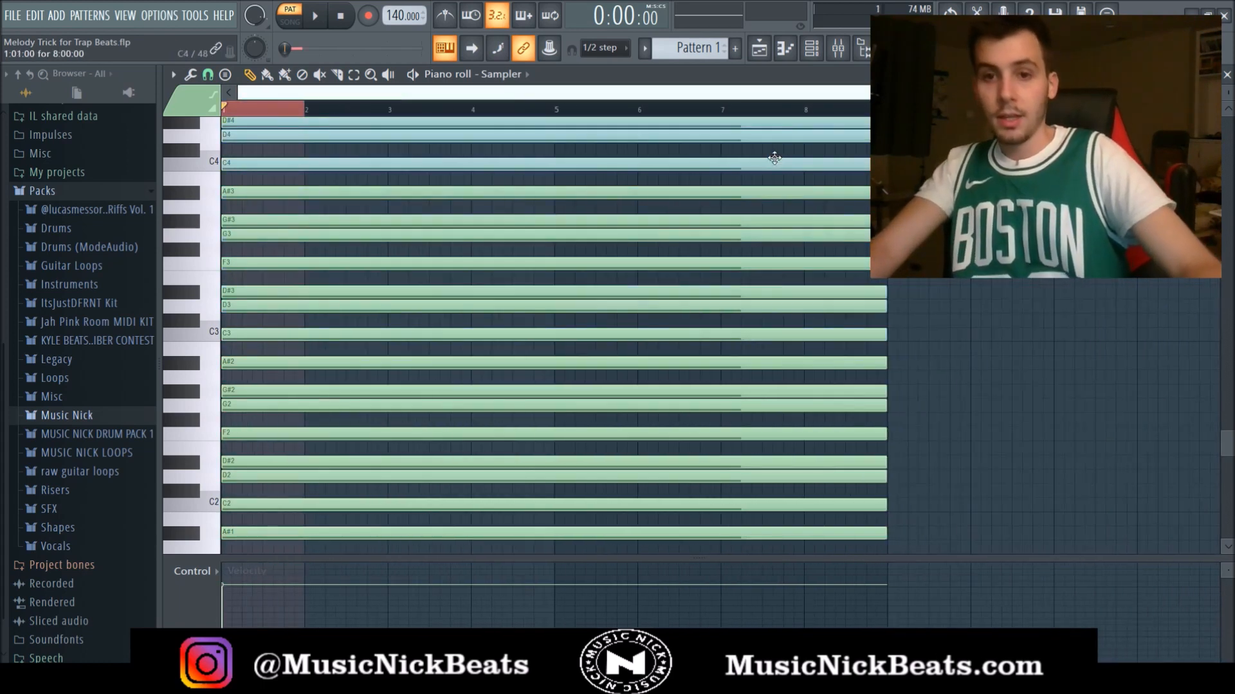
click(1227, 74)
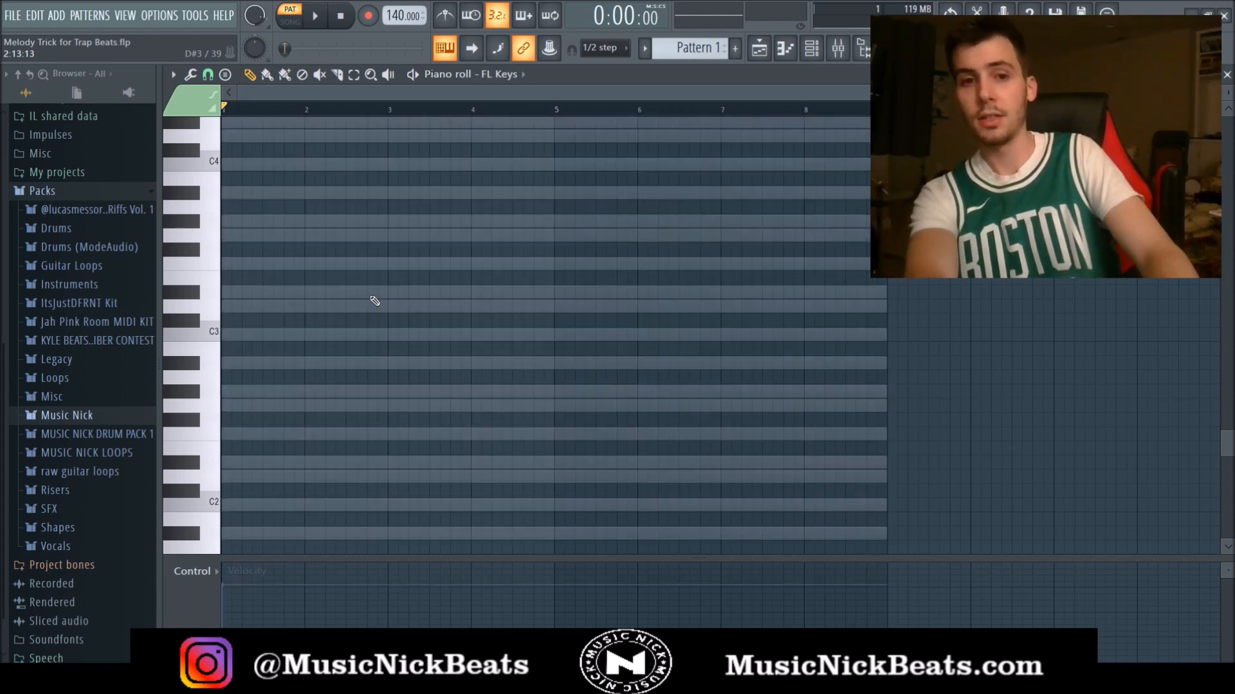
Leave the FL Keys piano roll and review the Sampler's scale notes in their own piano roll
click(1225, 73)
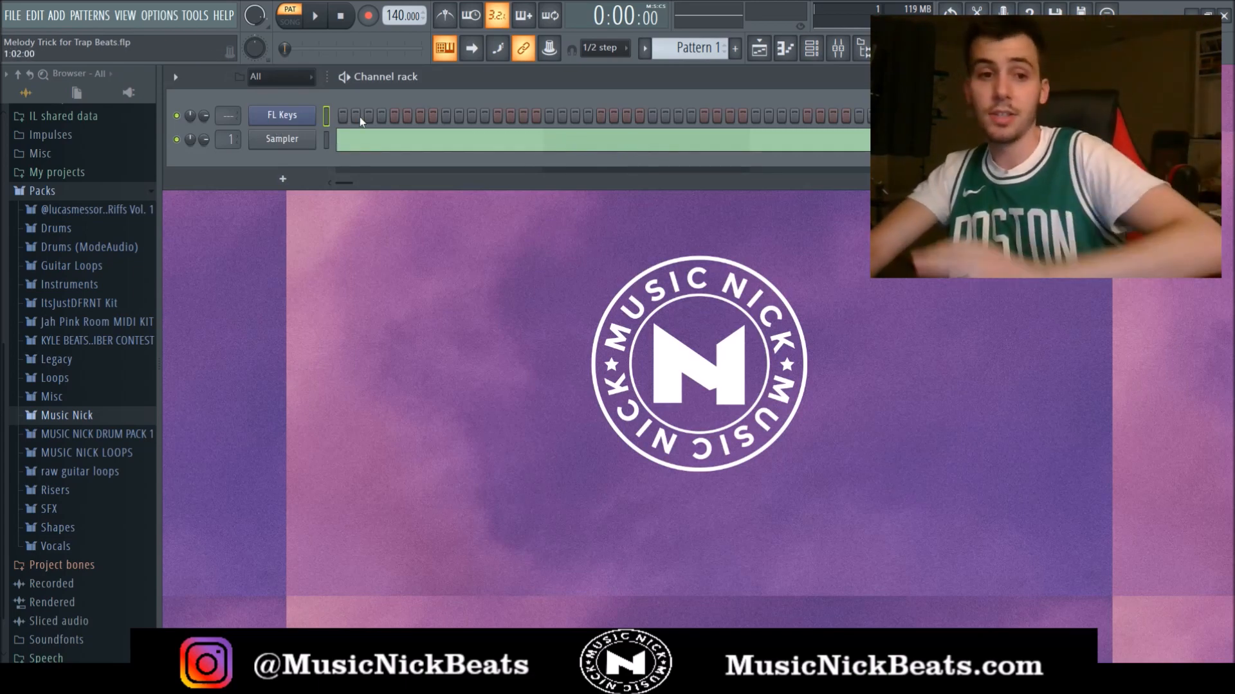
click(362, 140)
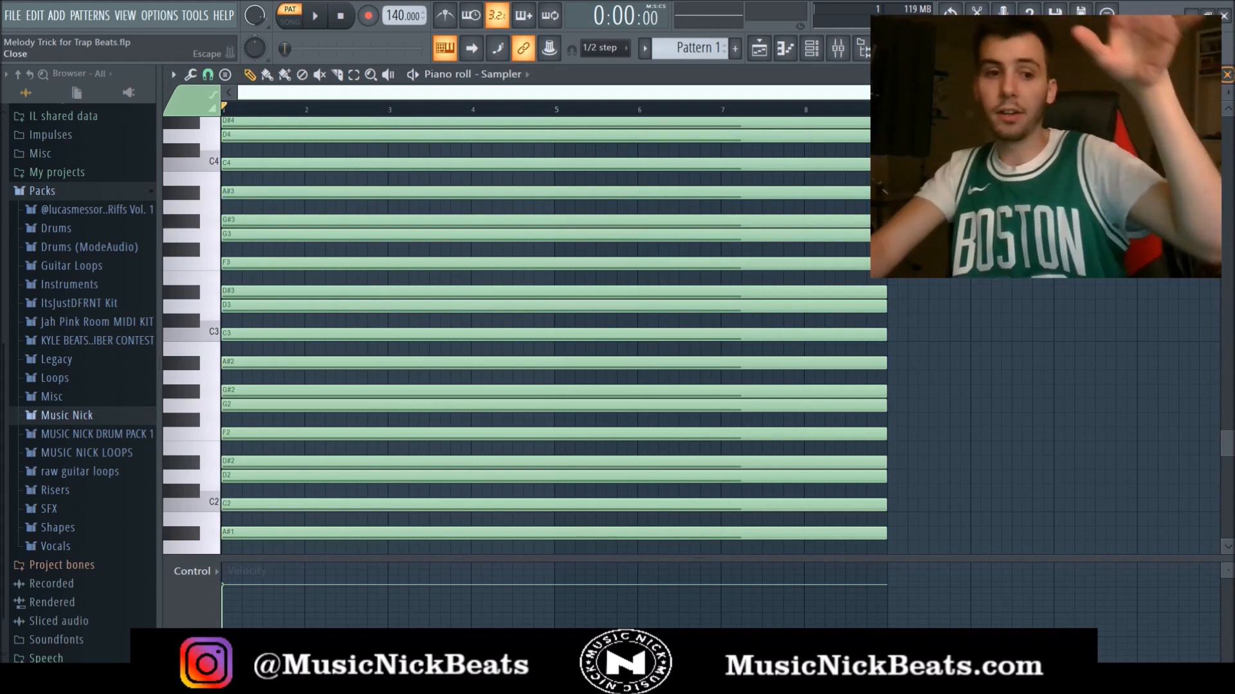
click(1225, 73)
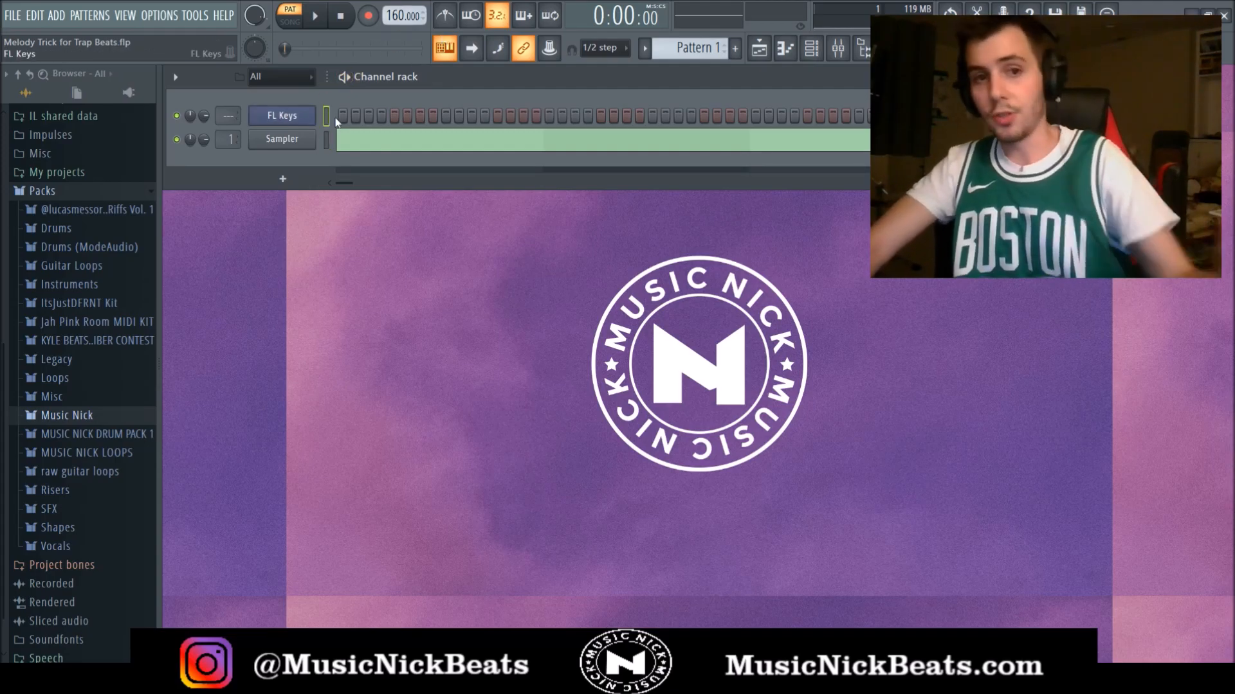
In the FL Keys piano roll, place a one-bar chord of C5, D#5 and G5 at the start of the pattern
key(F7)
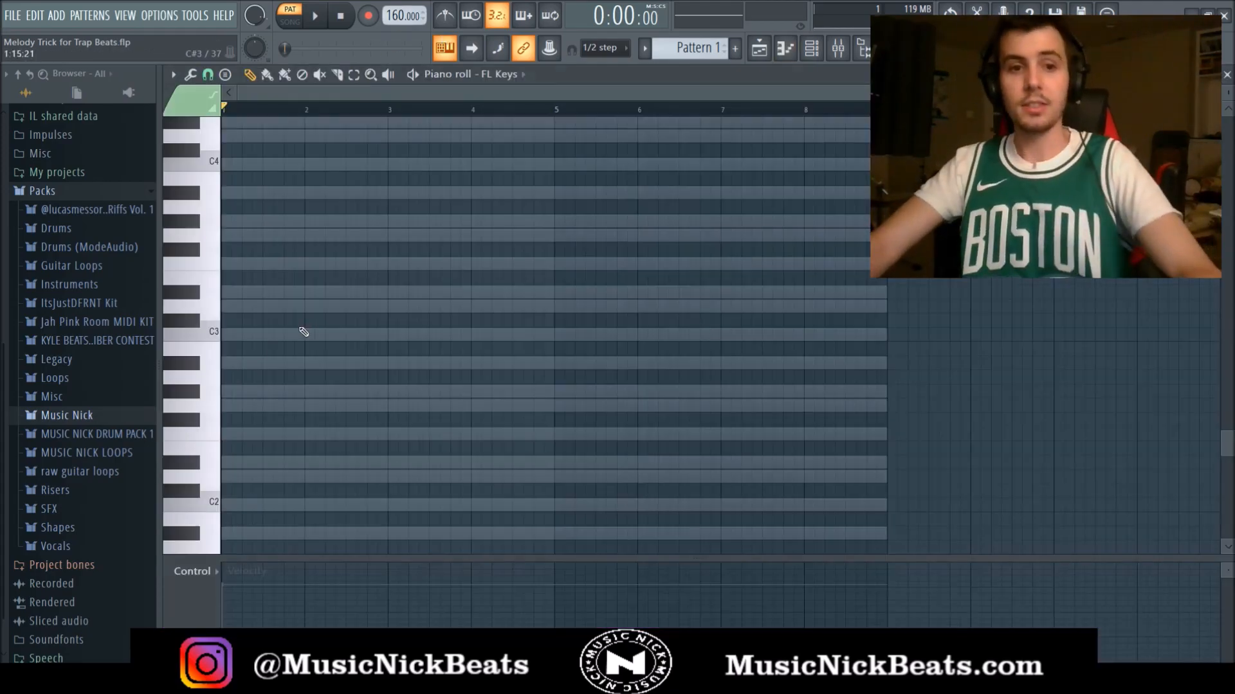
scroll(302, 332, up, 8)
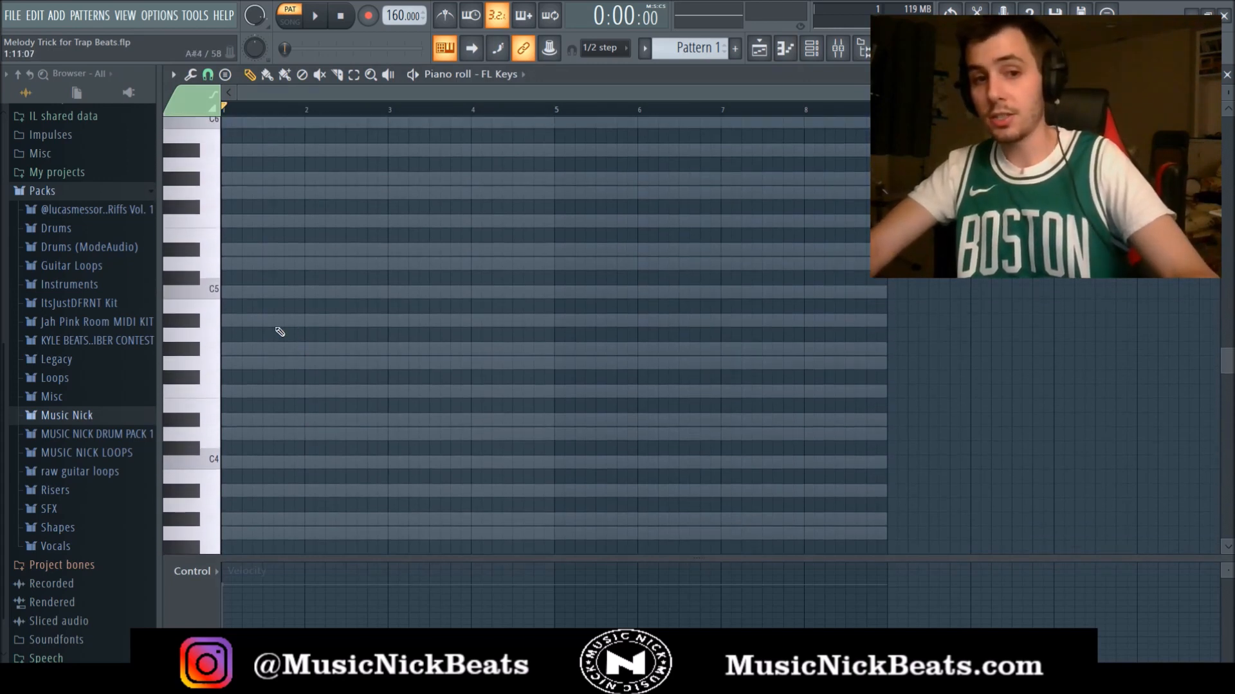
click(236, 293)
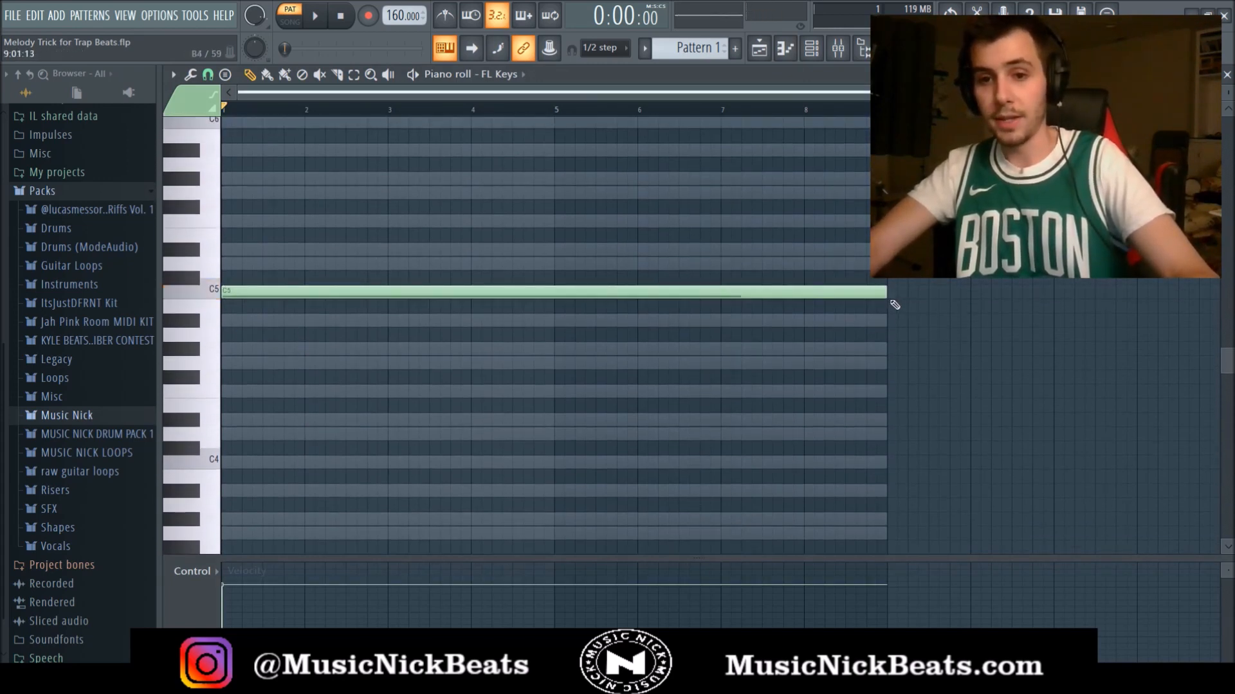
drag(886, 297, 317, 330)
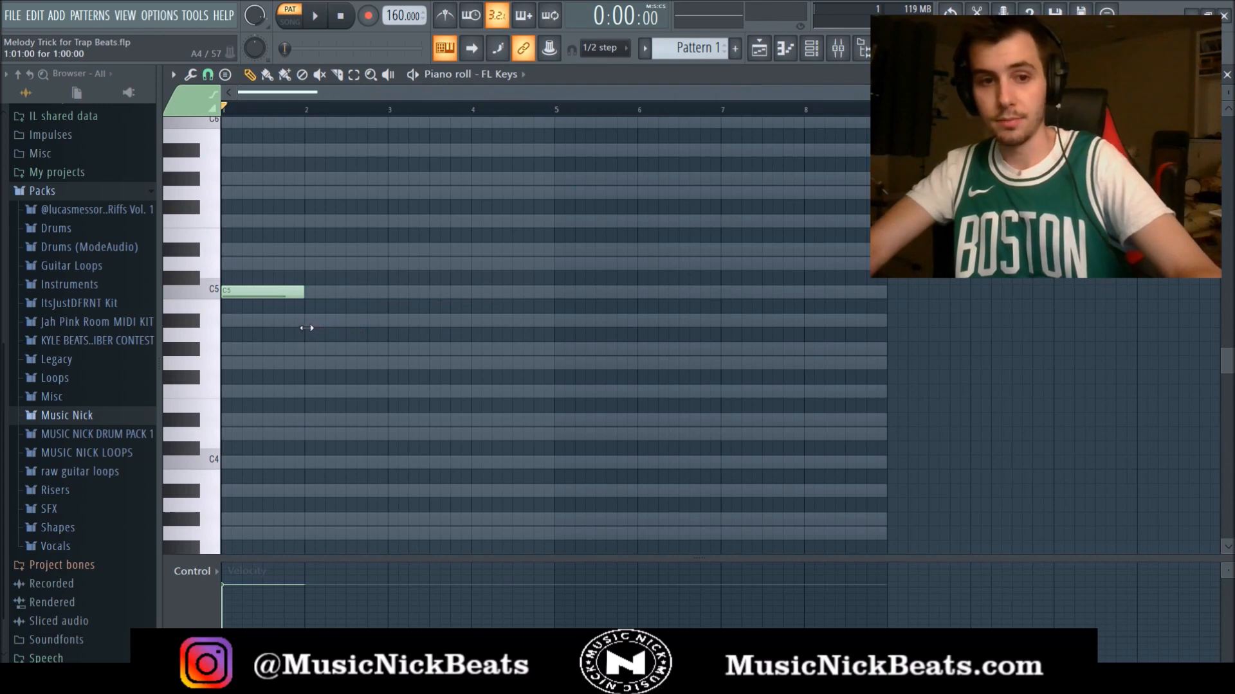
click(241, 250)
click(232, 192)
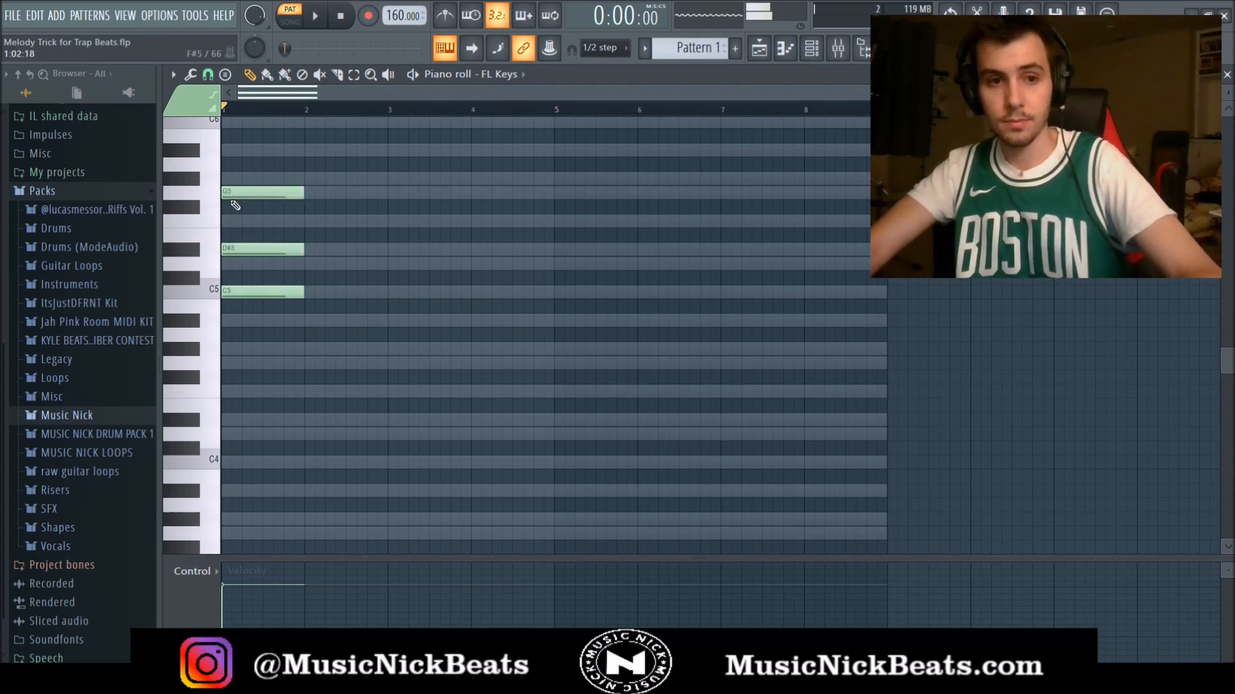
key(space)
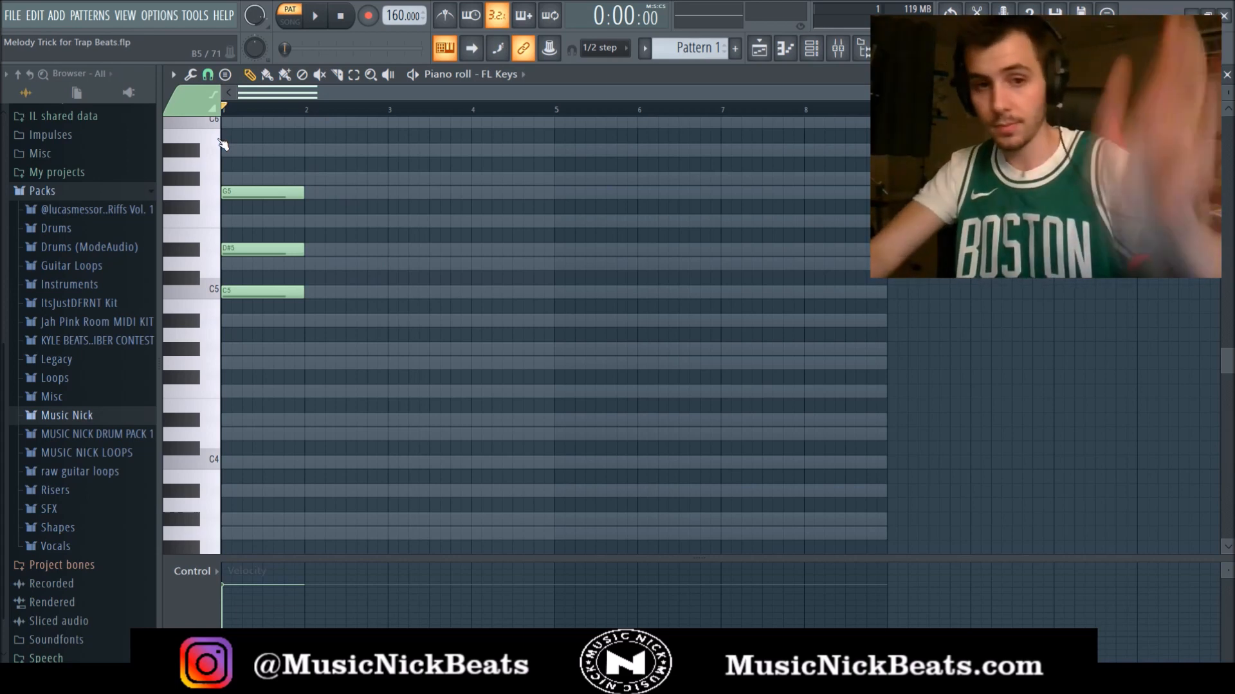
Lengthen the C5, D#5 and G5 chord to one and a half bars and play it back
scroll(282, 231, up, 1)
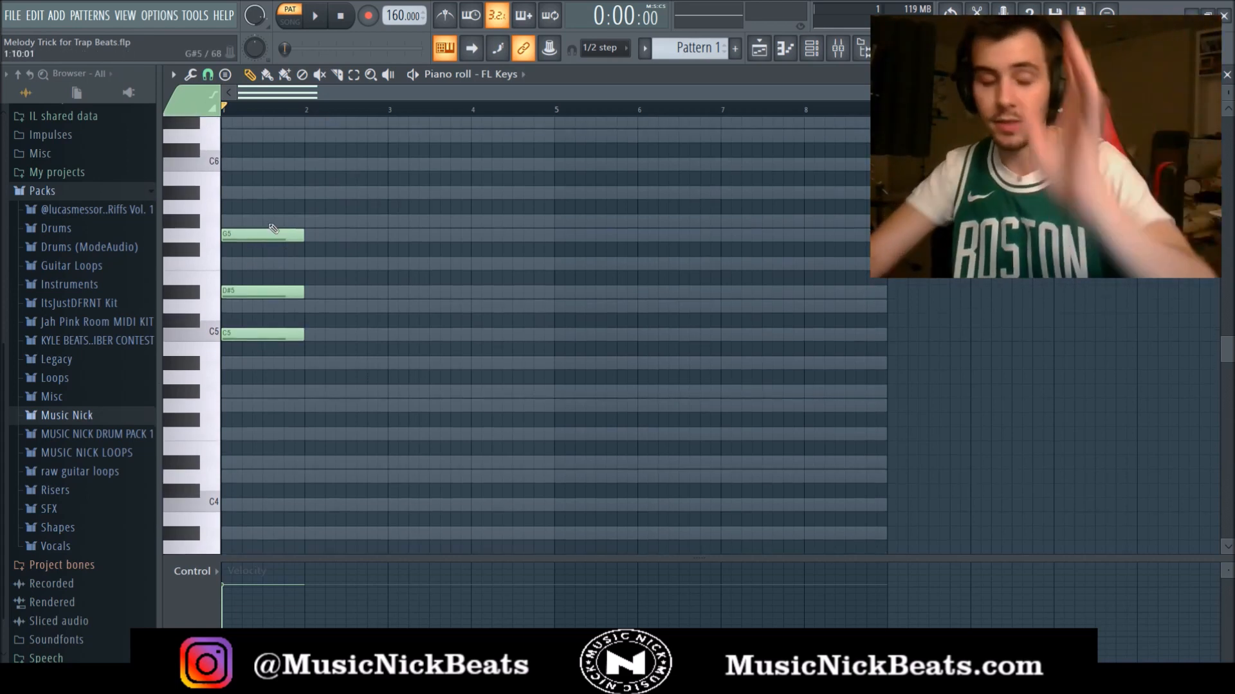
scroll(277, 290, up, 1)
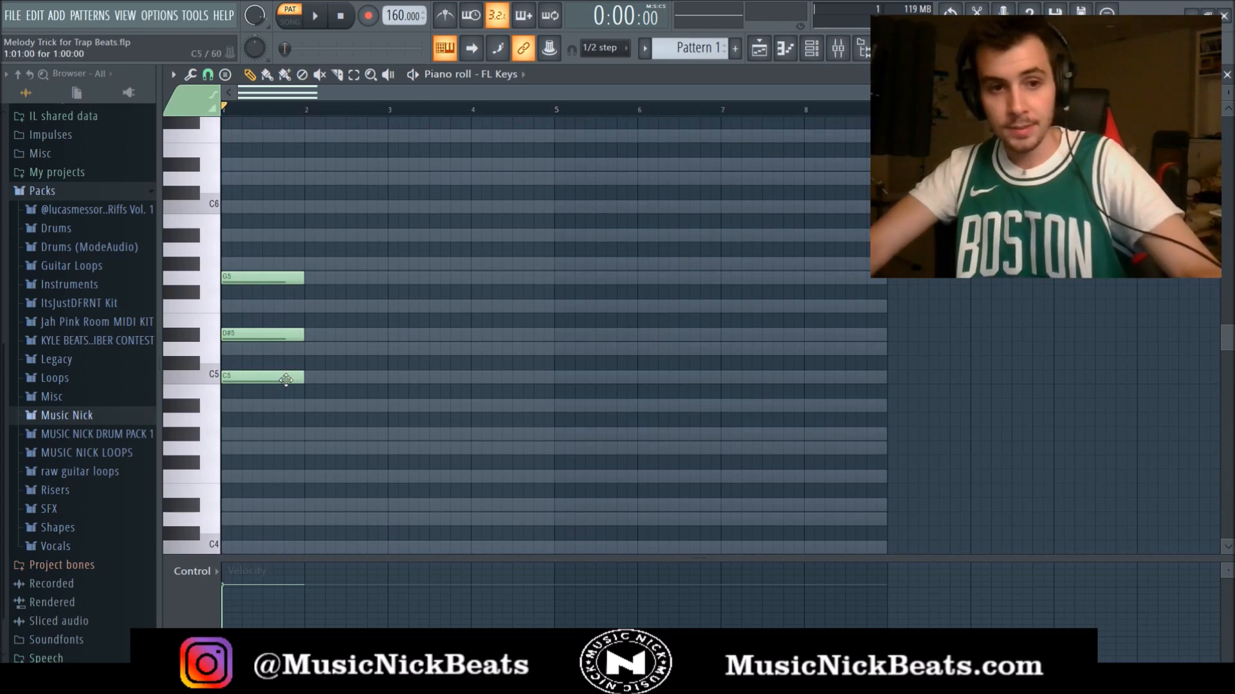
key(space)
key(space)
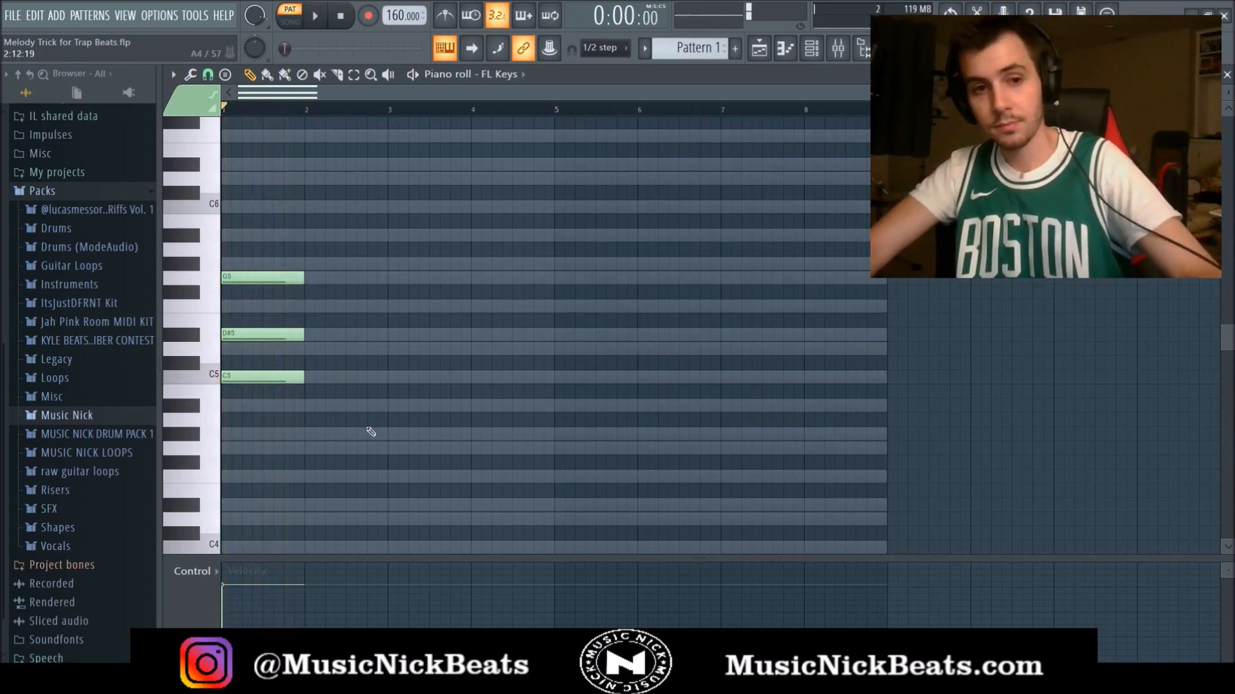
drag(365, 440, 285, 229)
key(space)
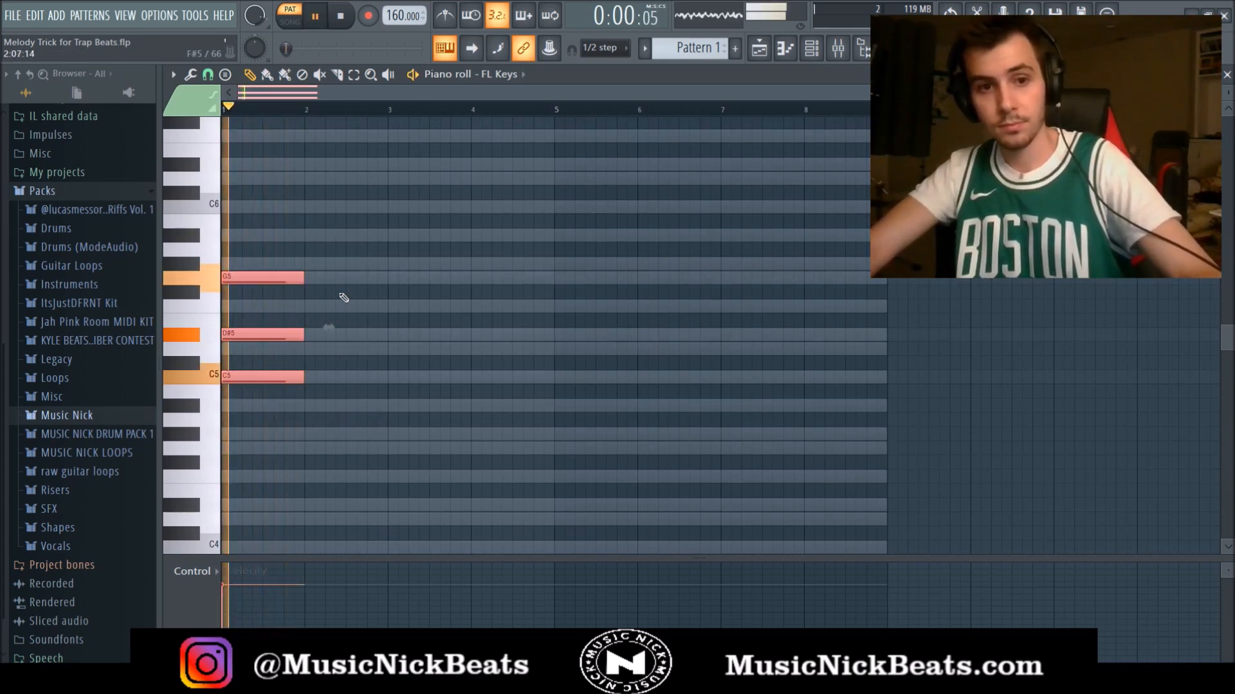
drag(303, 279, 346, 298)
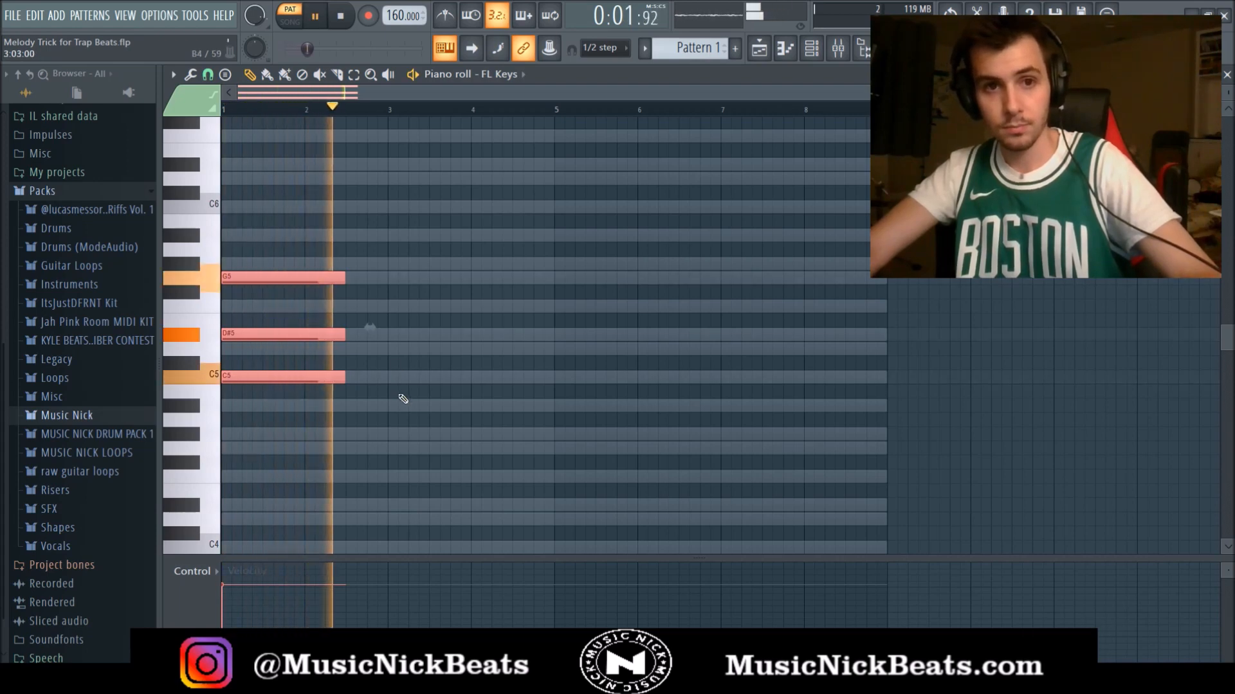
key(space)
click(435, 377)
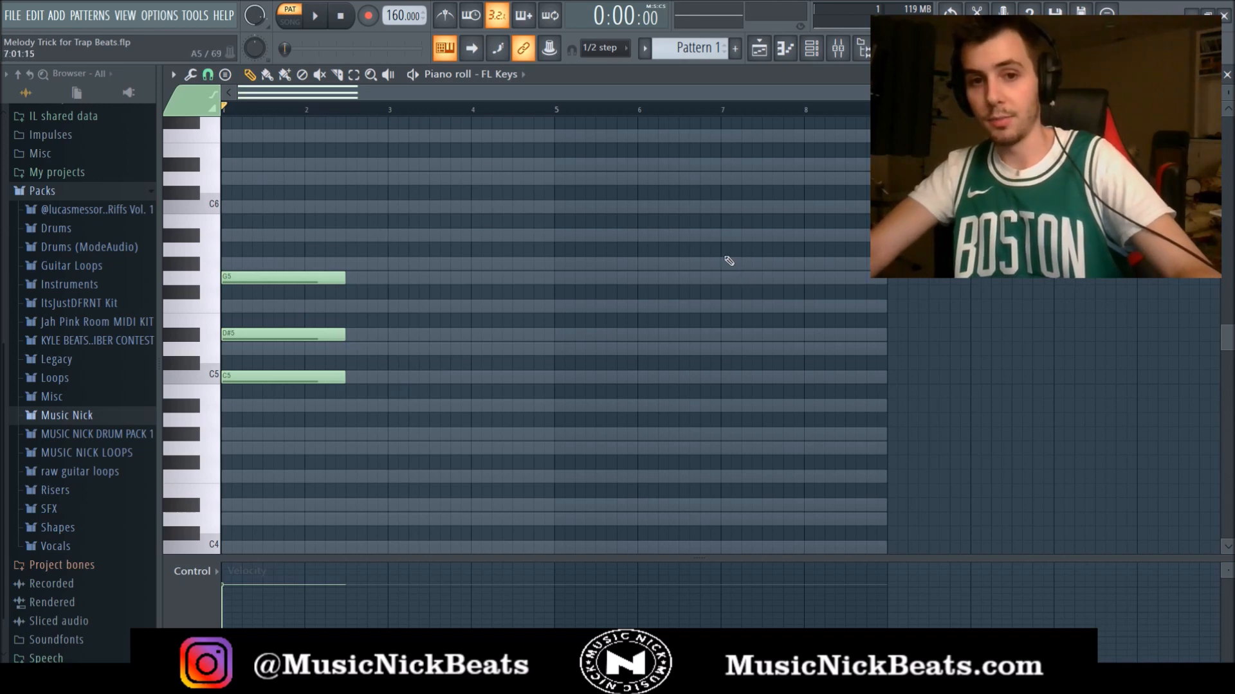
key(space)
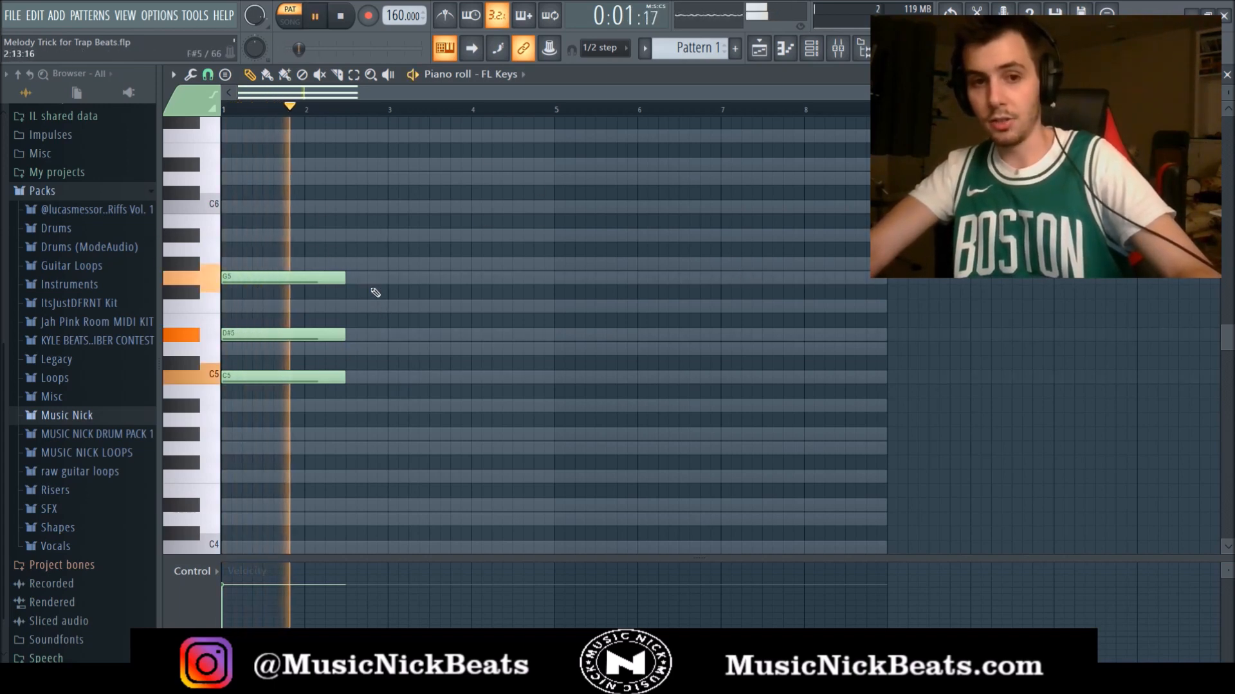
key(space)
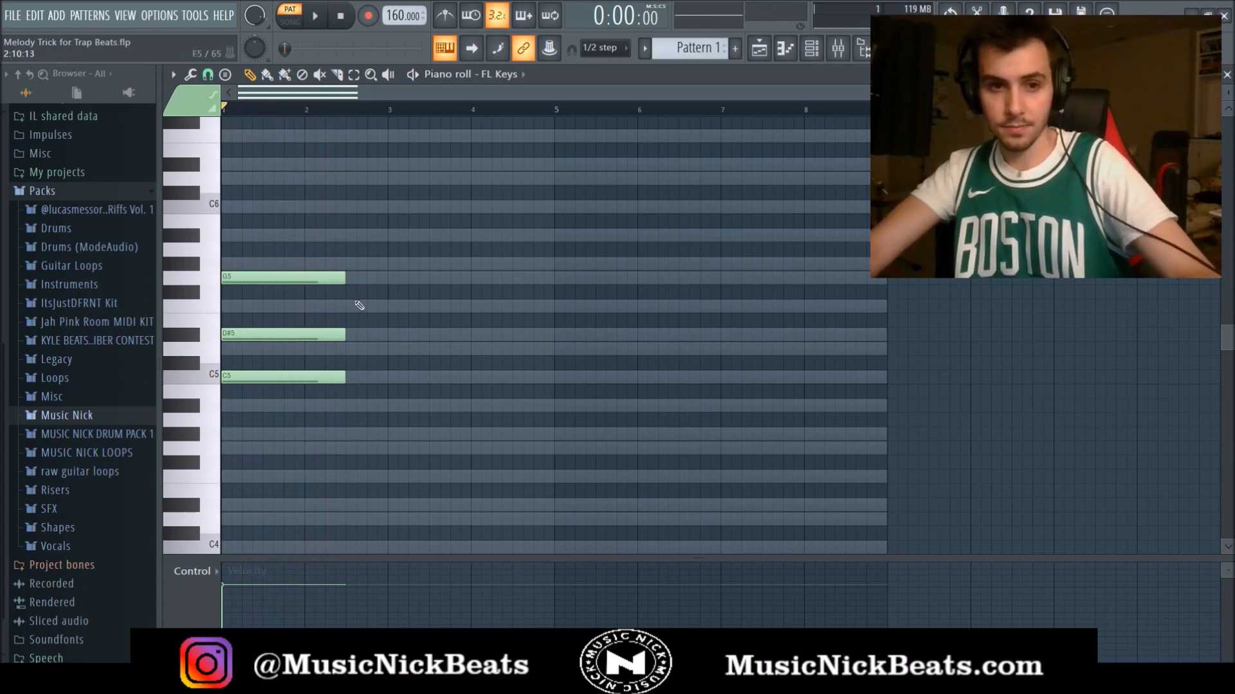
key(space)
mouse_move(360, 402)
mouse_down()
mouse_move(482, 413)
mouse_move(365, 424)
mouse_up()
click(371, 433)
click(389, 447)
key(space)
key(space)
drag(362, 405, 399, 434)
key(space)
key(space)
right_click(382, 434)
right_click(398, 433)
right_click(359, 406)
Add a half-bar G4 right after the first chord and a one-bar D#4 from the start of bar 3
click(353, 446)
drag(365, 447, 386, 447)
scroll(379, 471, down, 1)
click(396, 462)
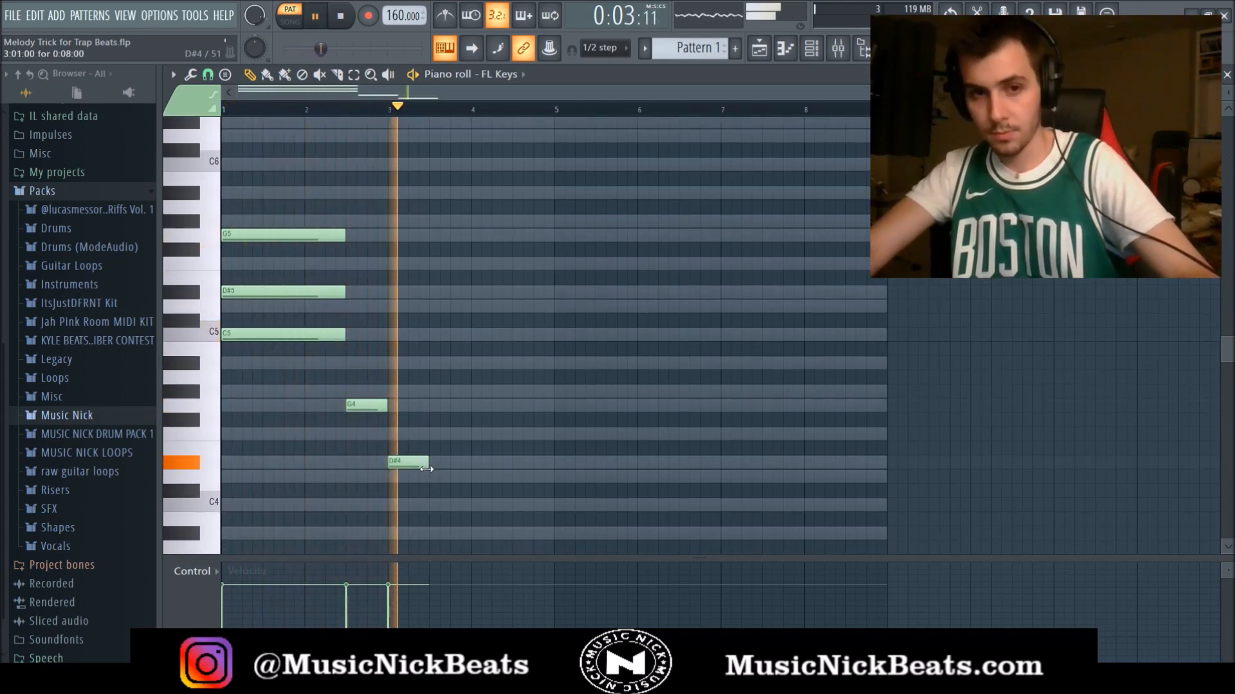
key(space)
key(space)
drag(427, 463, 470, 465)
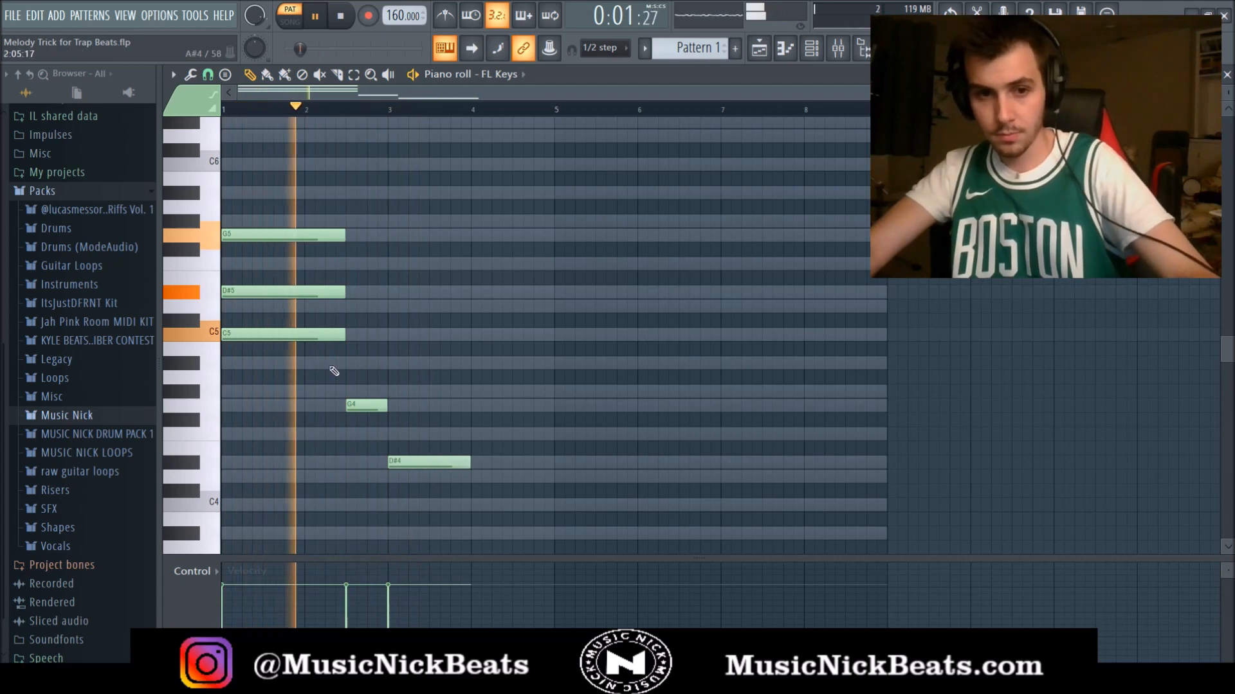
Add half-bar A#4 and D5 notes above the short G4 to build the second chord
click(349, 365)
click(351, 308)
drag(406, 303, 450, 363)
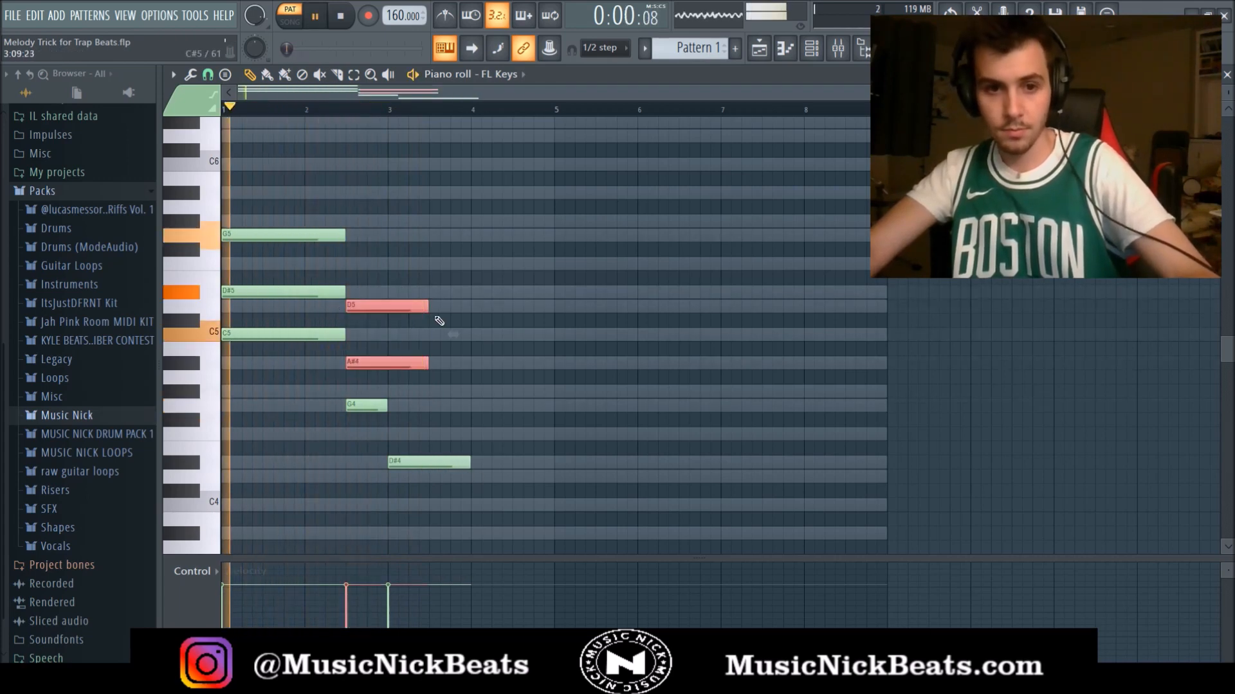
drag(427, 307, 387, 308)
click(446, 399)
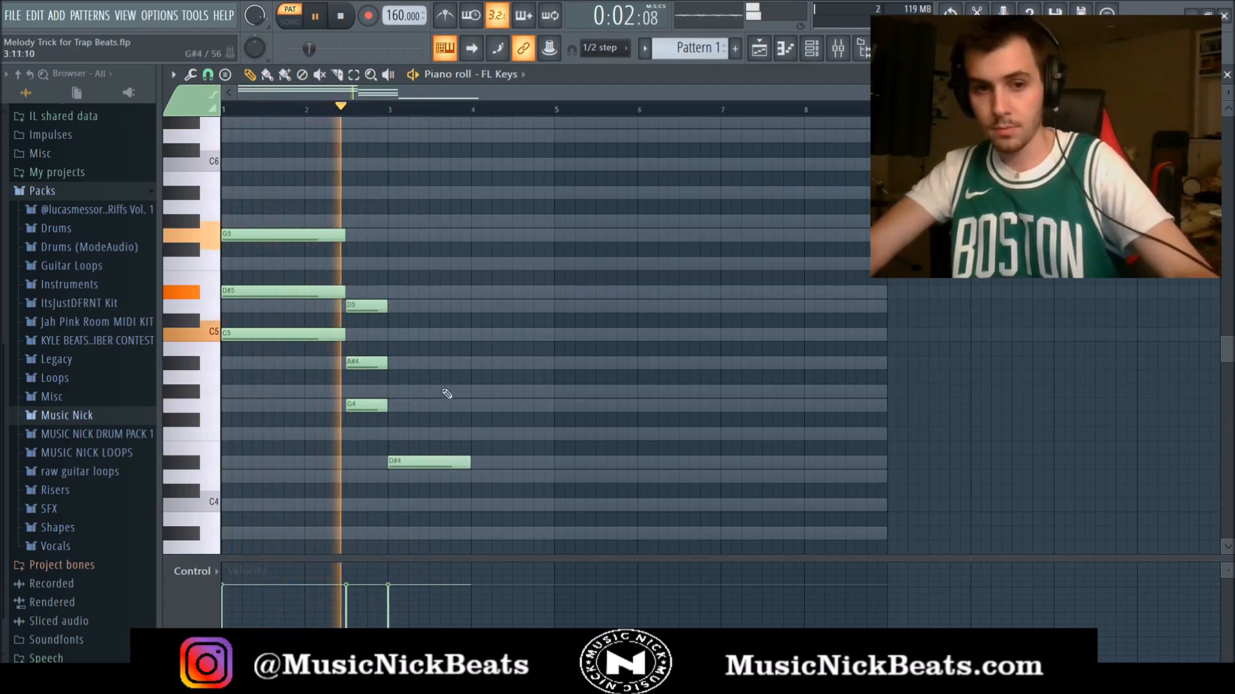
Add one-bar G4 and A#4 notes over the bar 3 D#4, and raise both G4s and the D#4 an octave
click(395, 407)
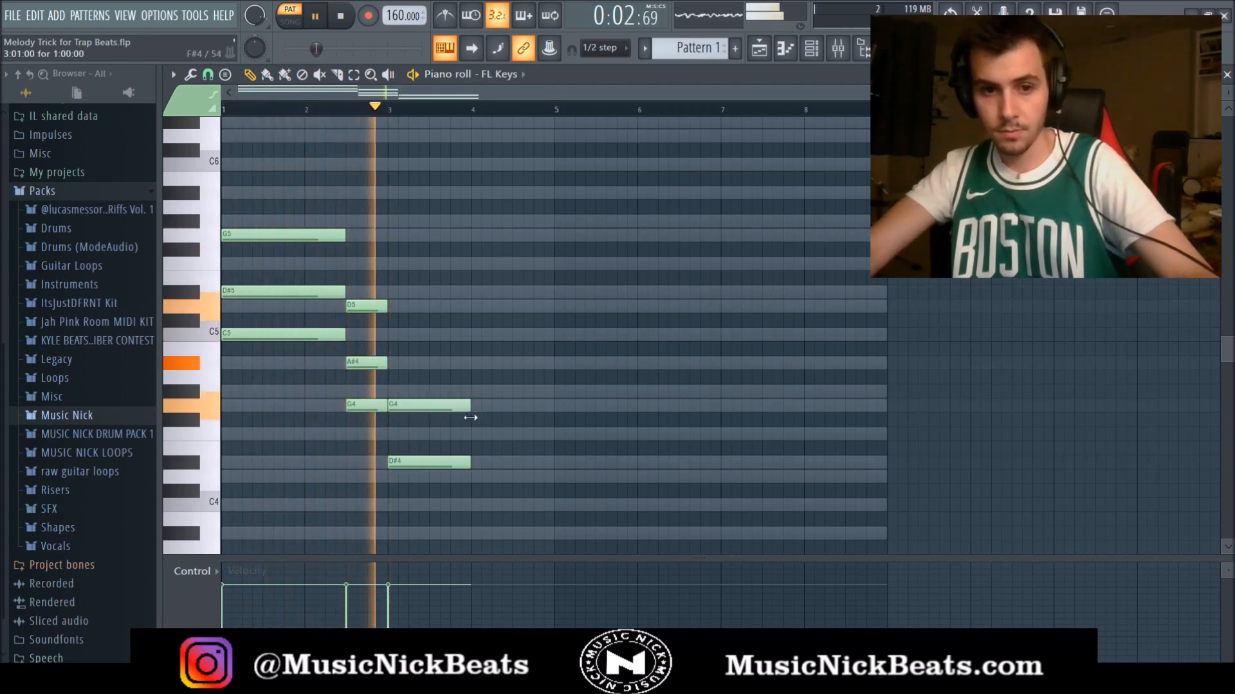
click(402, 364)
drag(496, 512, 353, 402)
key(ctrl+Up)
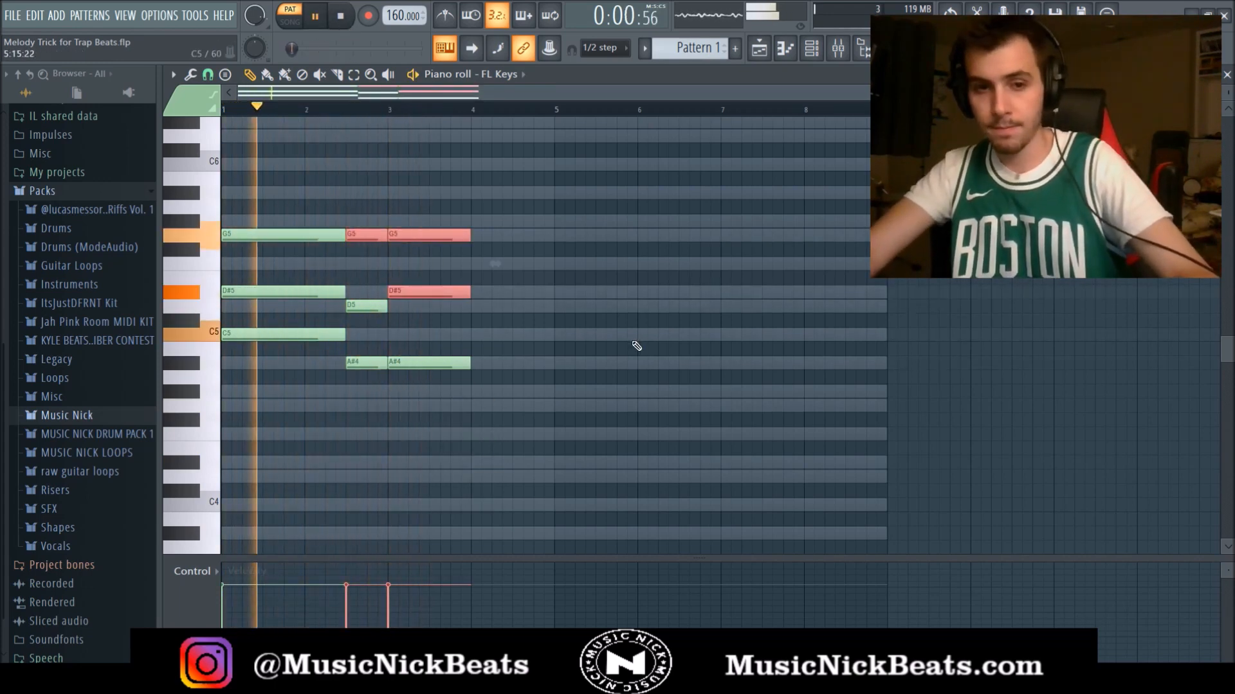
Reshape the bar 3 chord by lowering its D#5 to C5 and its A#4 to G#4
drag(418, 292, 414, 306)
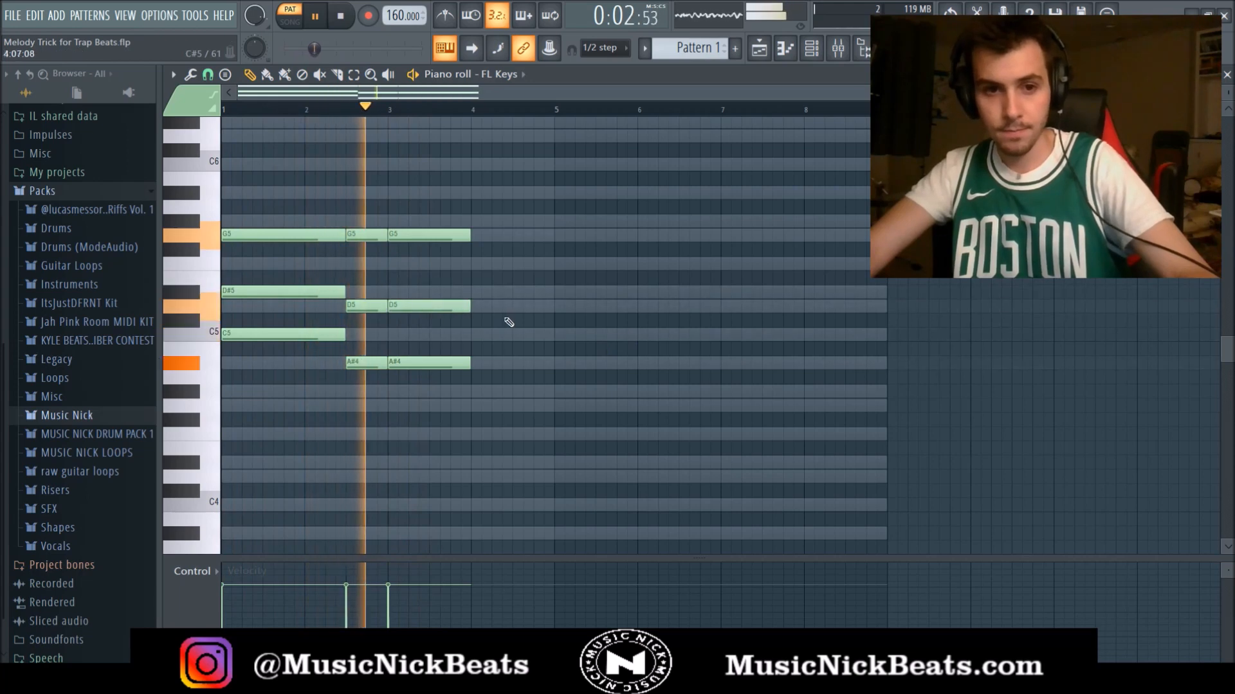
drag(427, 362, 428, 391)
drag(428, 306, 424, 333)
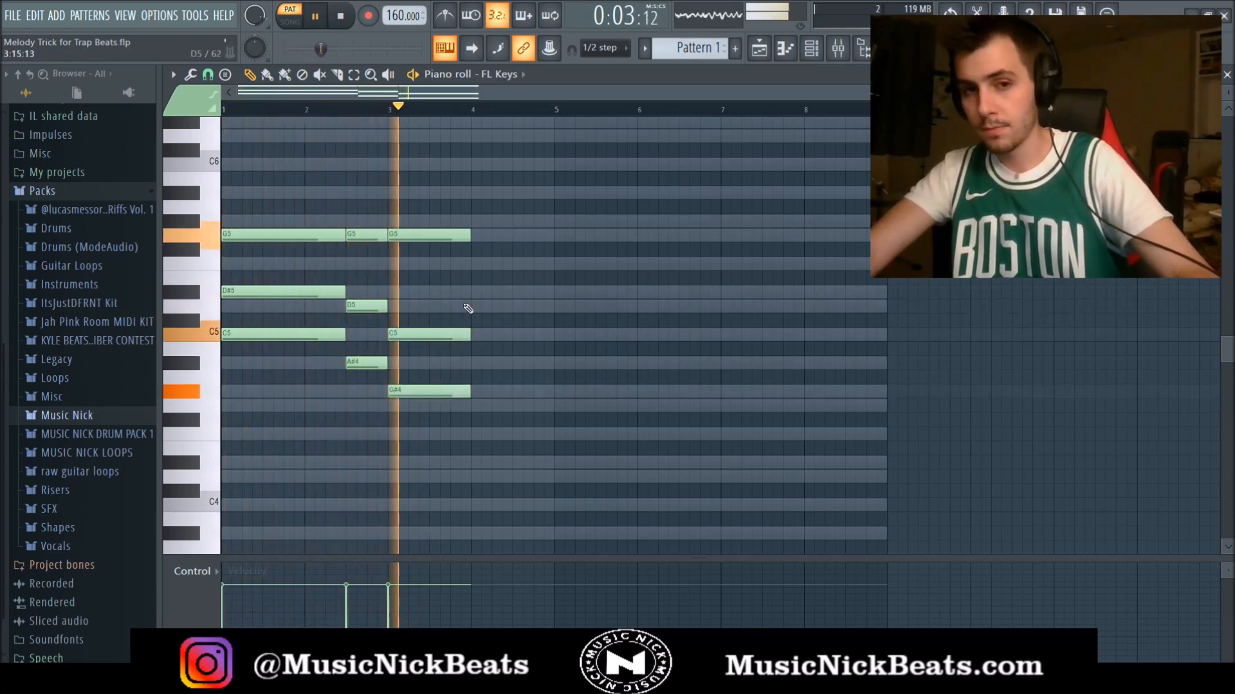
Play the three-chord progression from its beginning and listen through the bar 3 chord
click(342, 21)
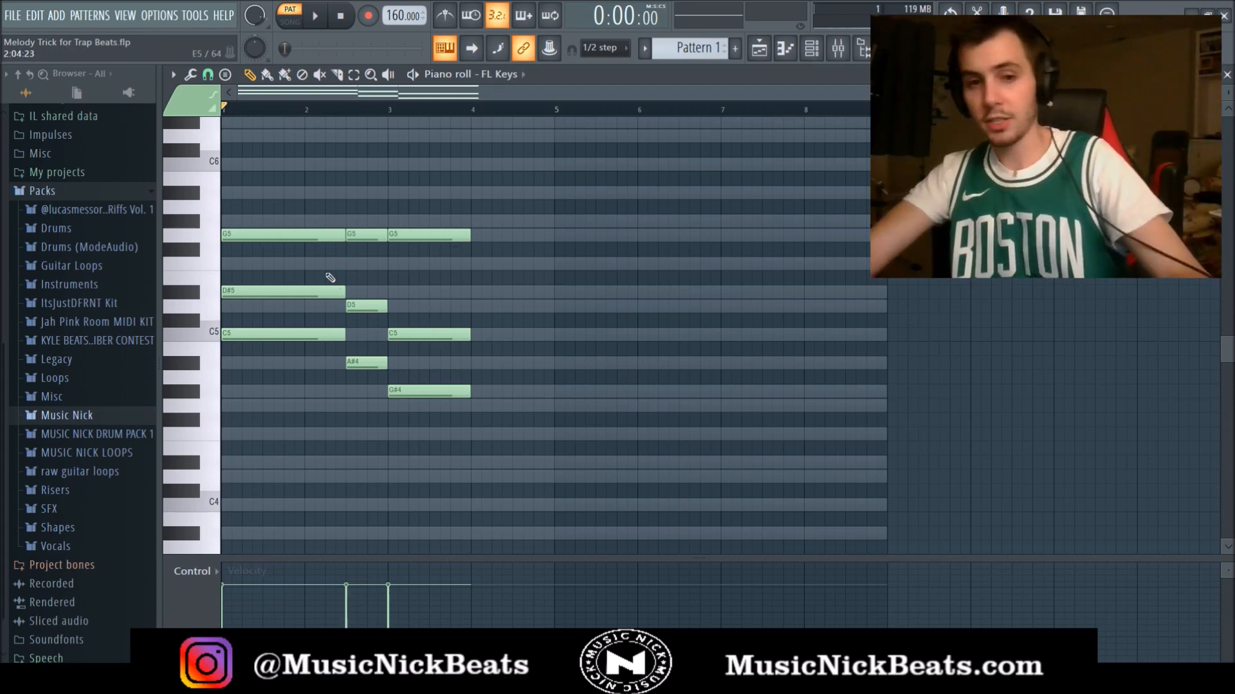
key(space)
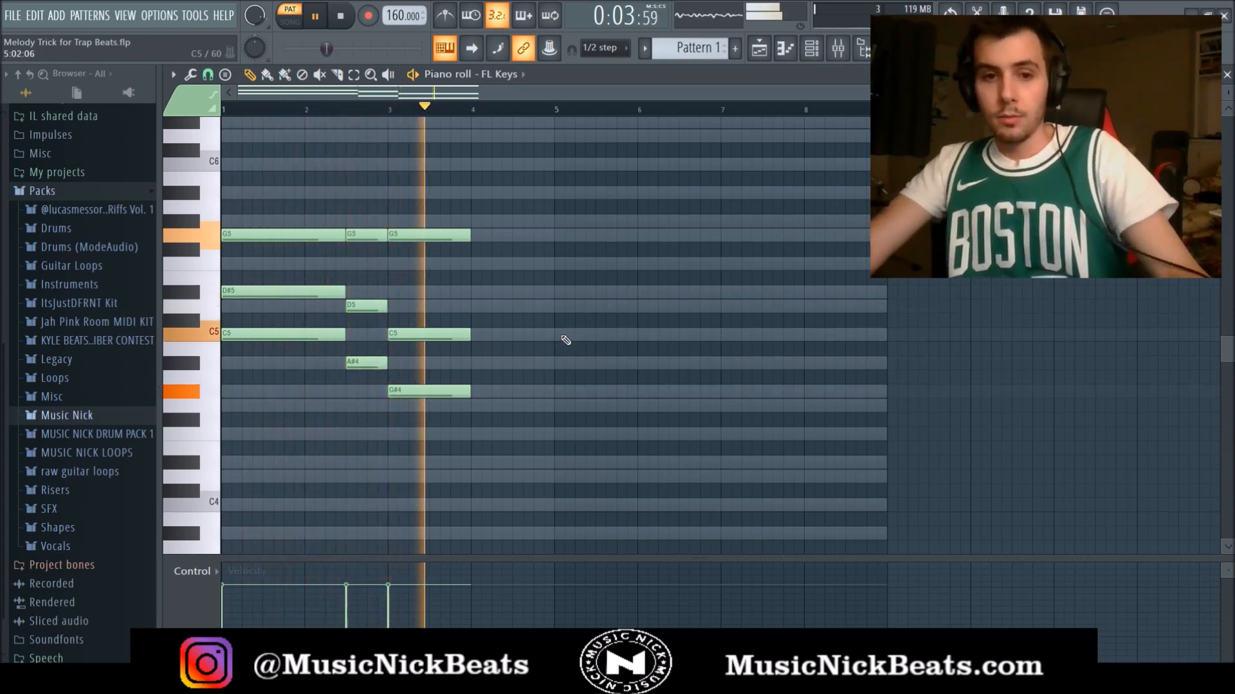
key(space)
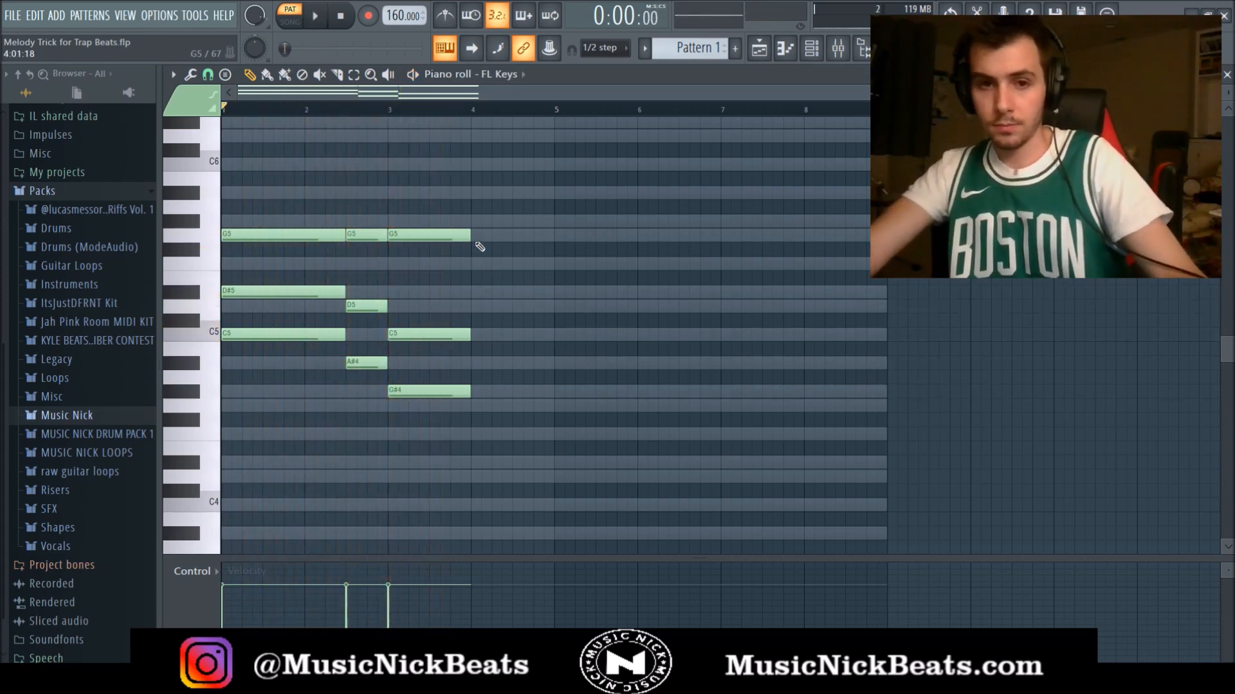
Add one-bar F5, G4 and A#4 notes across bar 4 to form the fourth chord
click(486, 264)
key(space)
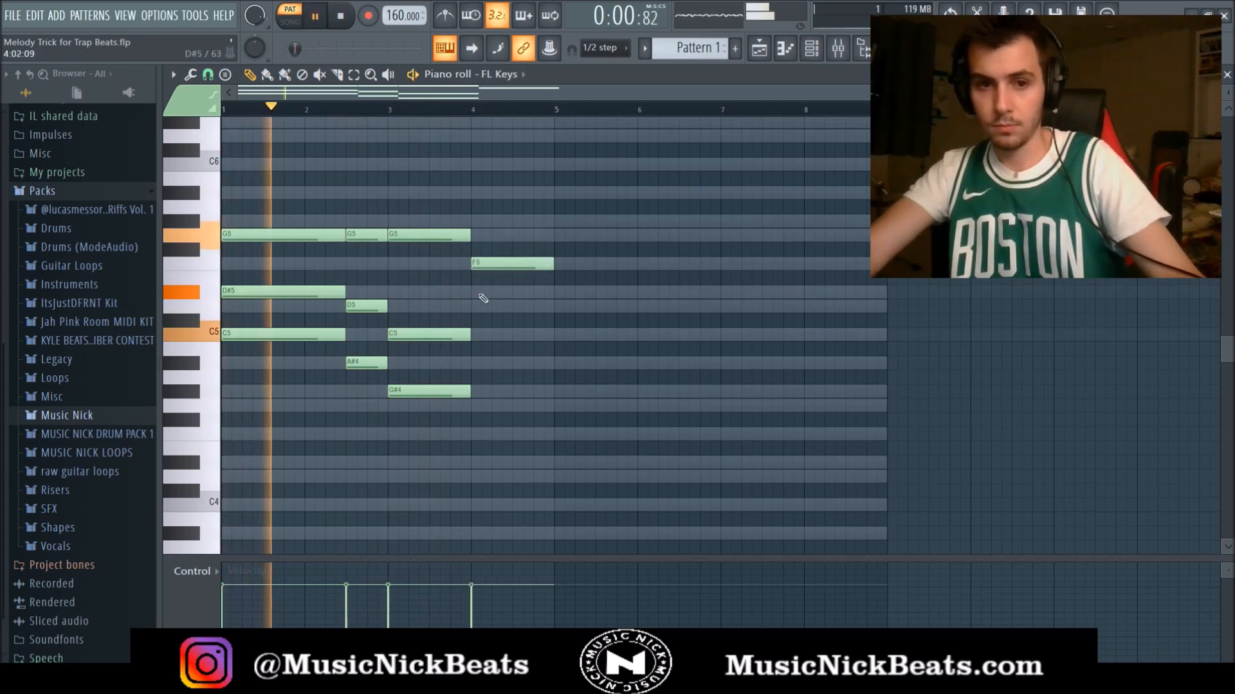
click(482, 405)
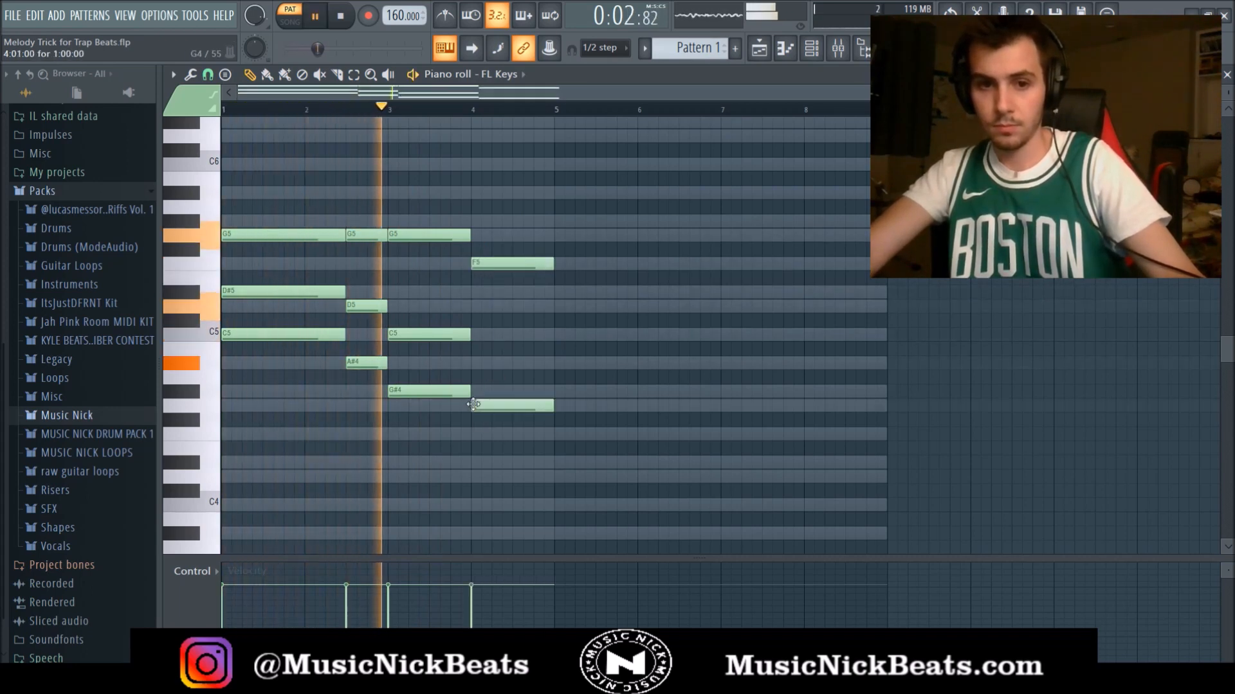
click(478, 362)
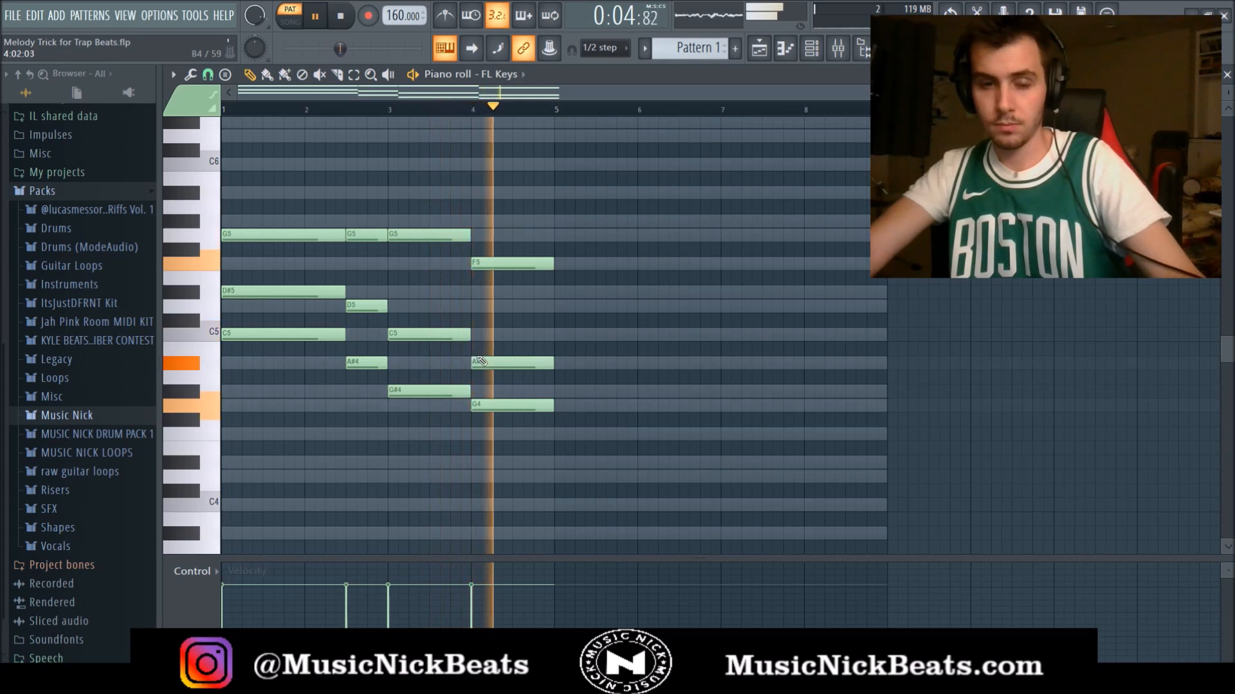
key(space)
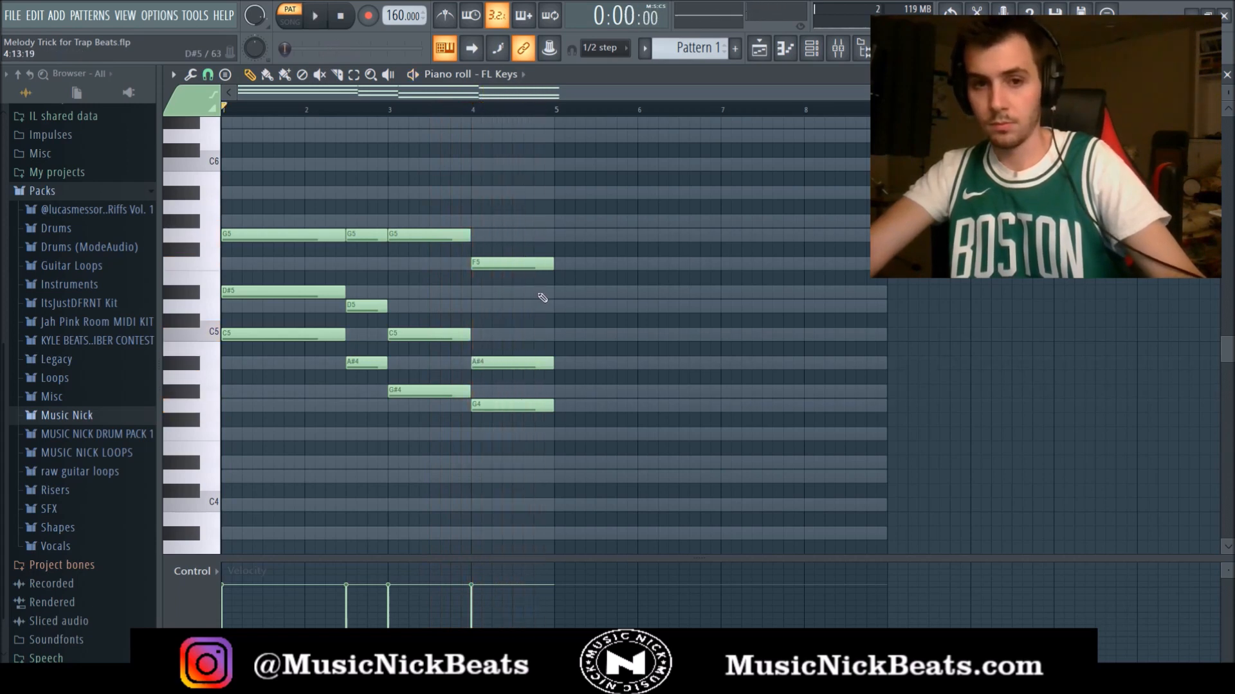
Play back the four-bar chord progression and duplicate it into bars 5 to 8
key(space)
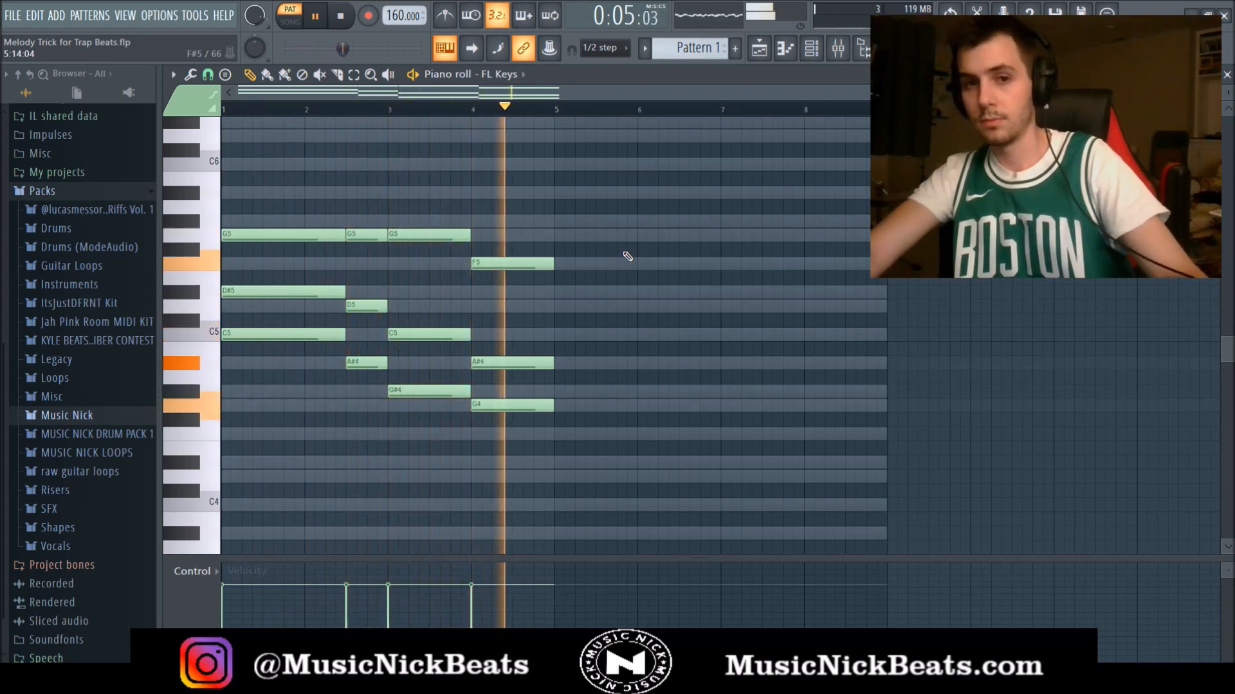
key(space)
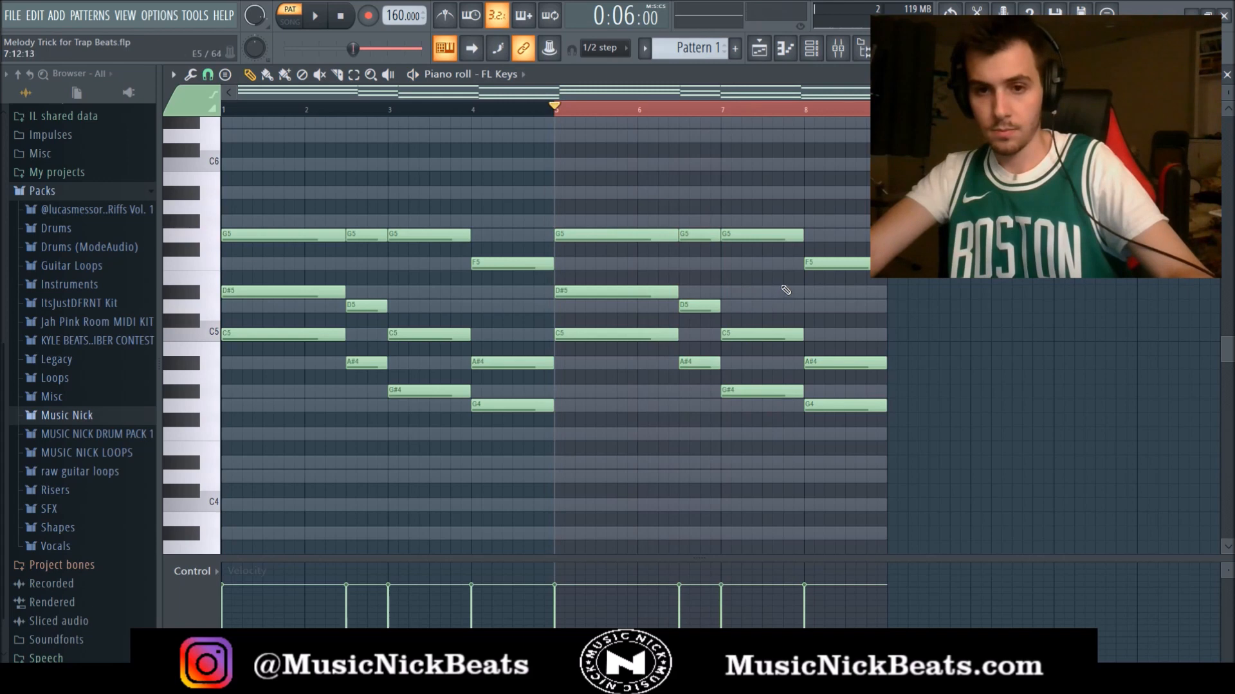
key(space)
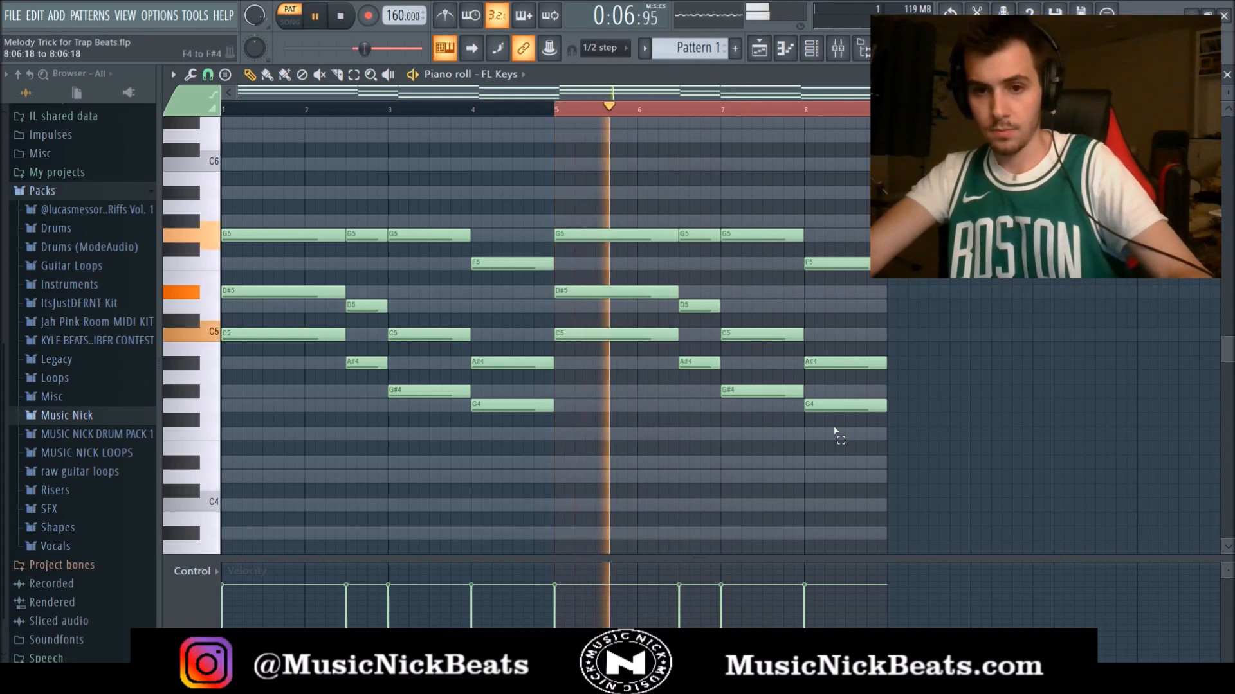
Revoice the bar 8 chord by raising its G4 an octave to G5 and lowering its F5 an octave to F4
click(832, 404)
key(ctrl+Up)
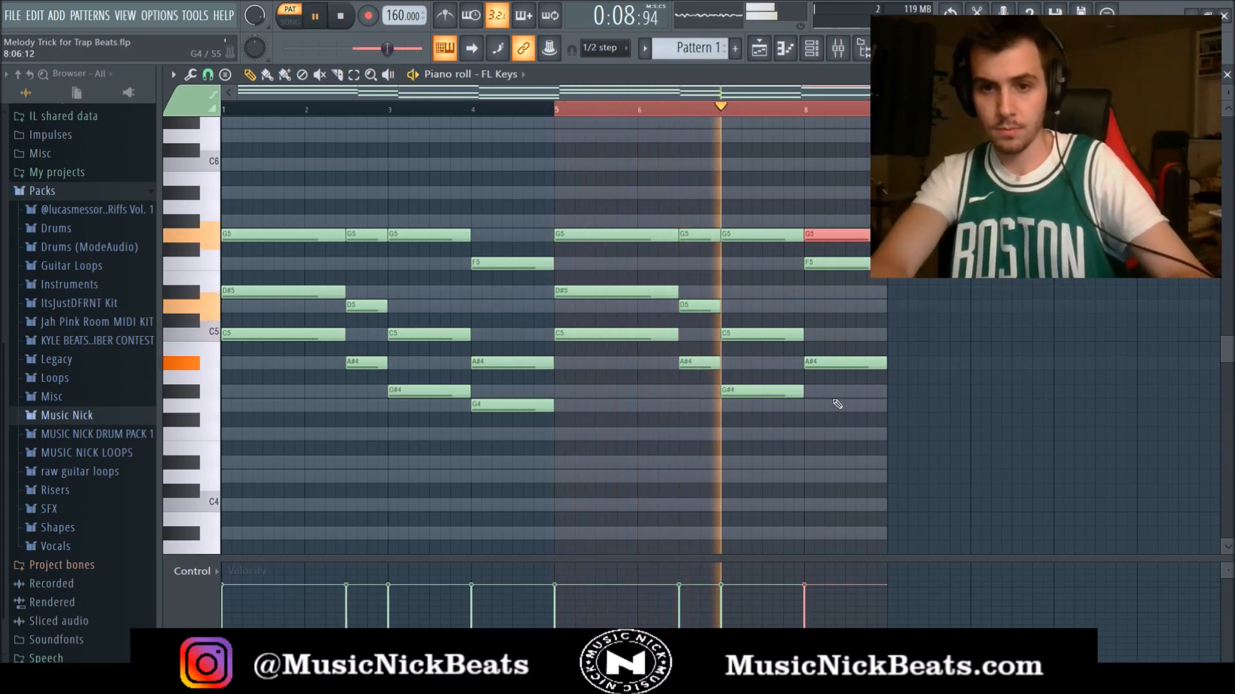
click(855, 263)
key(ctrl+Down)
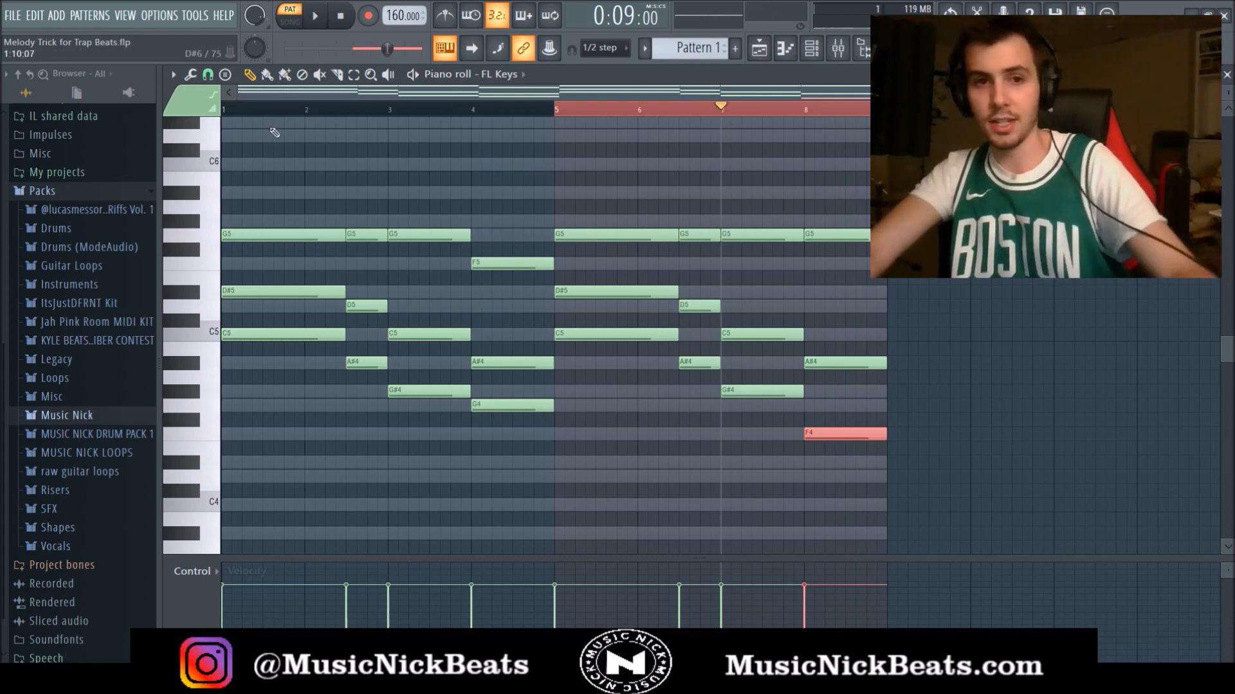
key(space)
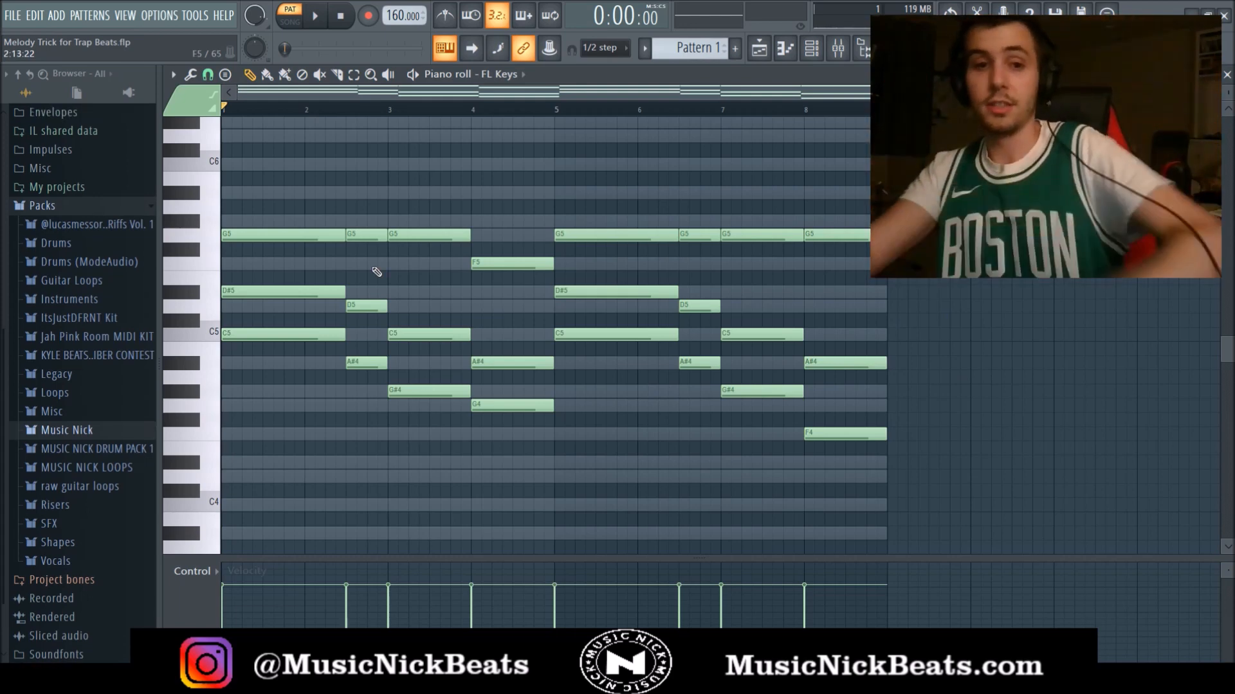
scroll(377, 272, up, 3)
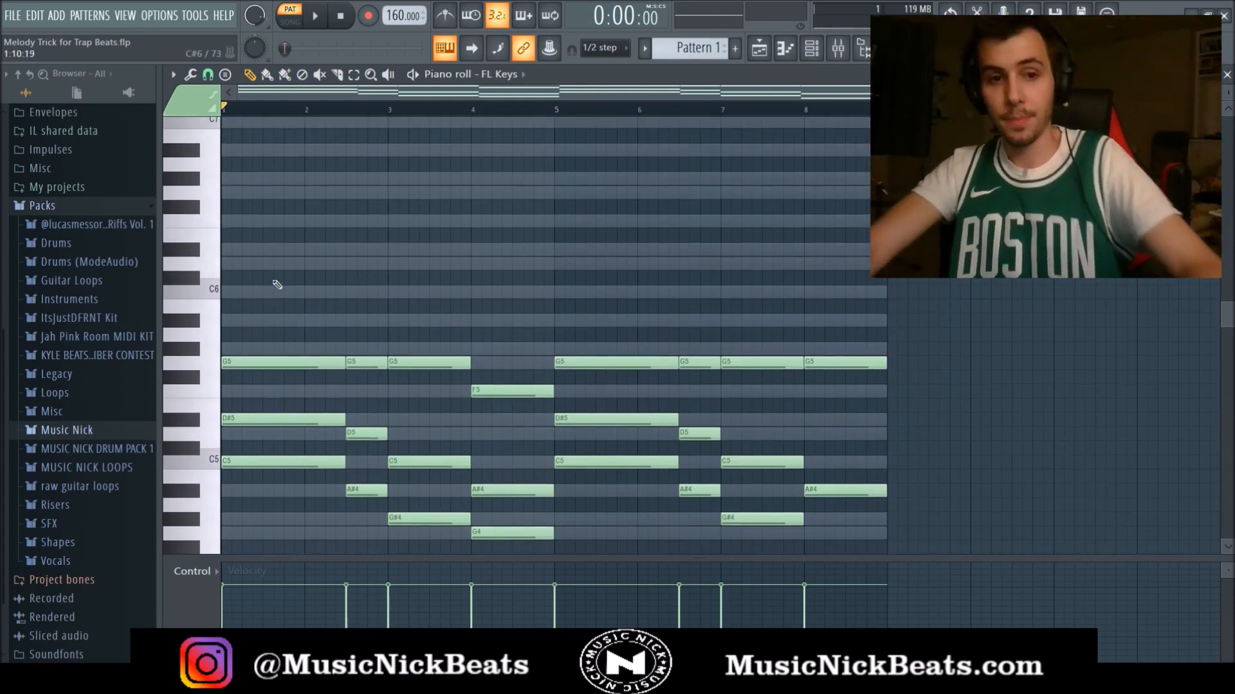
click(255, 295)
key(space)
drag(300, 295, 289, 294)
right_click(307, 295)
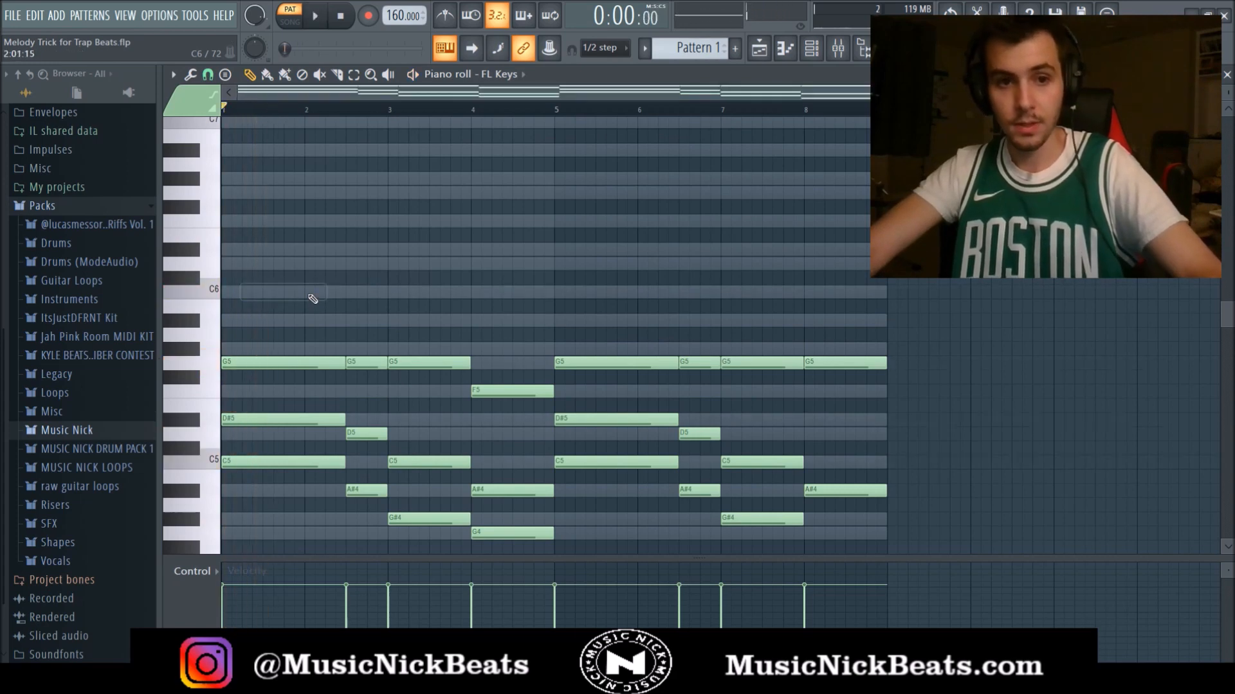
Add a quarter-bar C6 melody note starting a quarter into bar 1, followed directly by a one-bar D#6
click(245, 294)
drag(326, 294, 262, 292)
key(space)
click(265, 249)
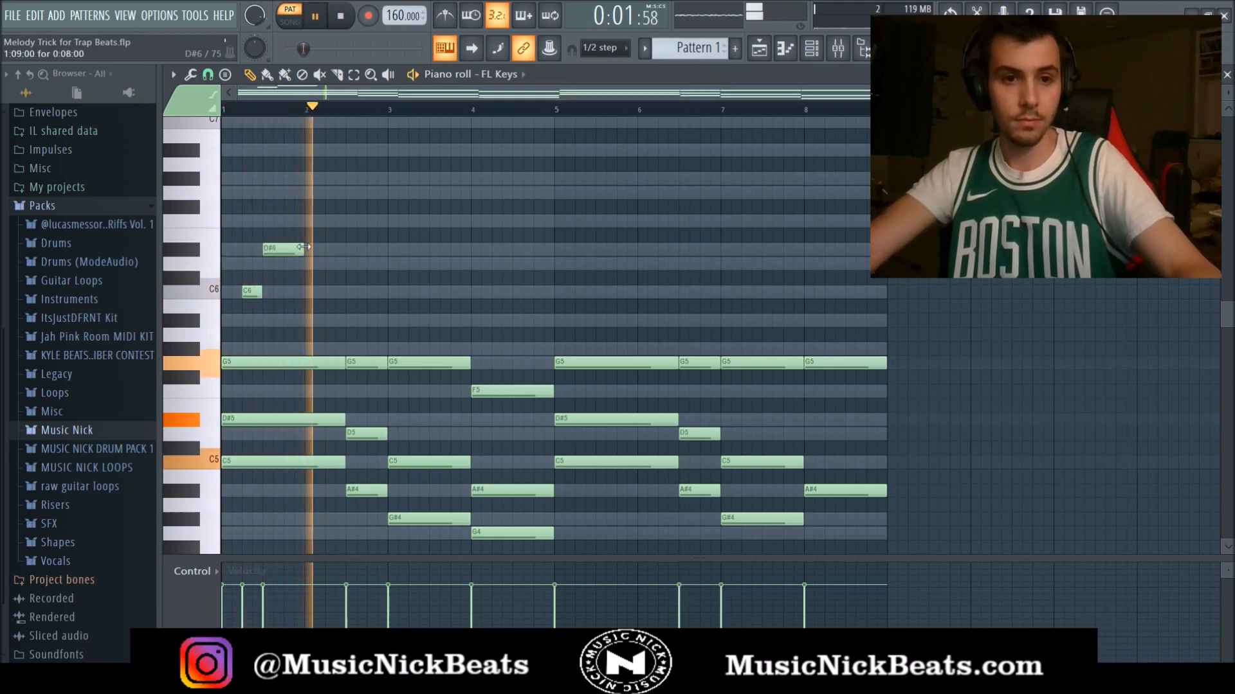
drag(304, 250, 345, 249)
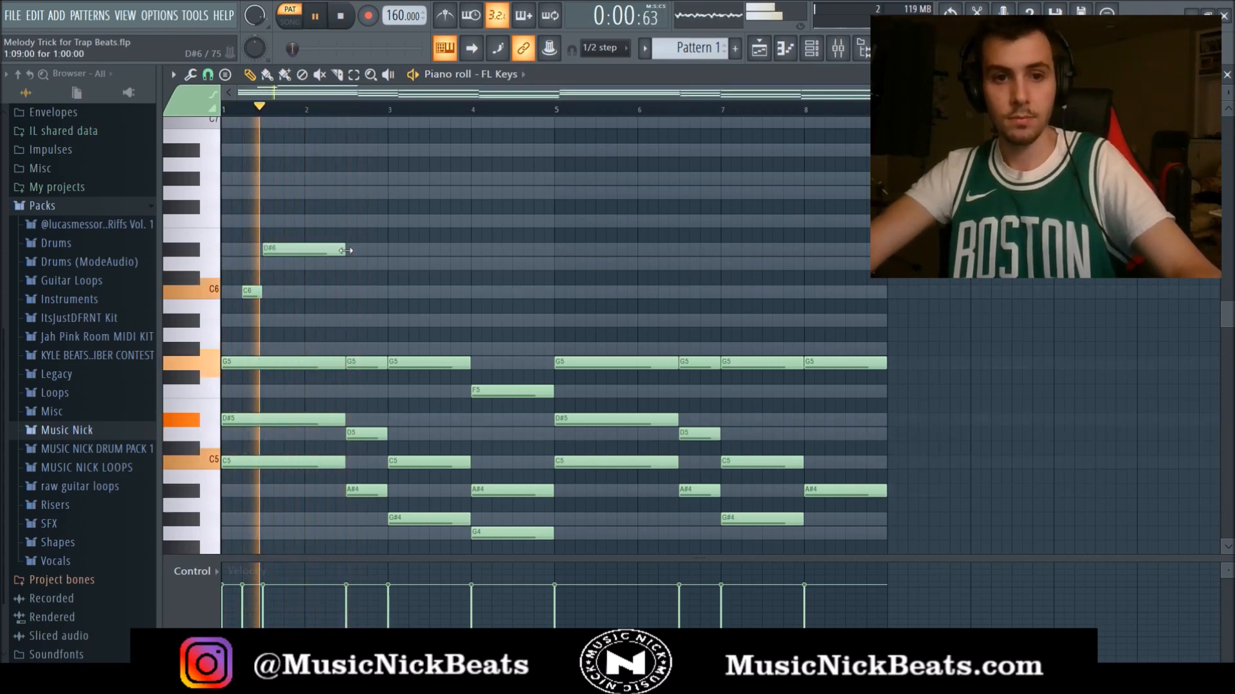
Add eighth-bar D6 and C6 melody notes one after the other in the last quarter of bar 2
scroll(371, 257, down, 2)
click(372, 220)
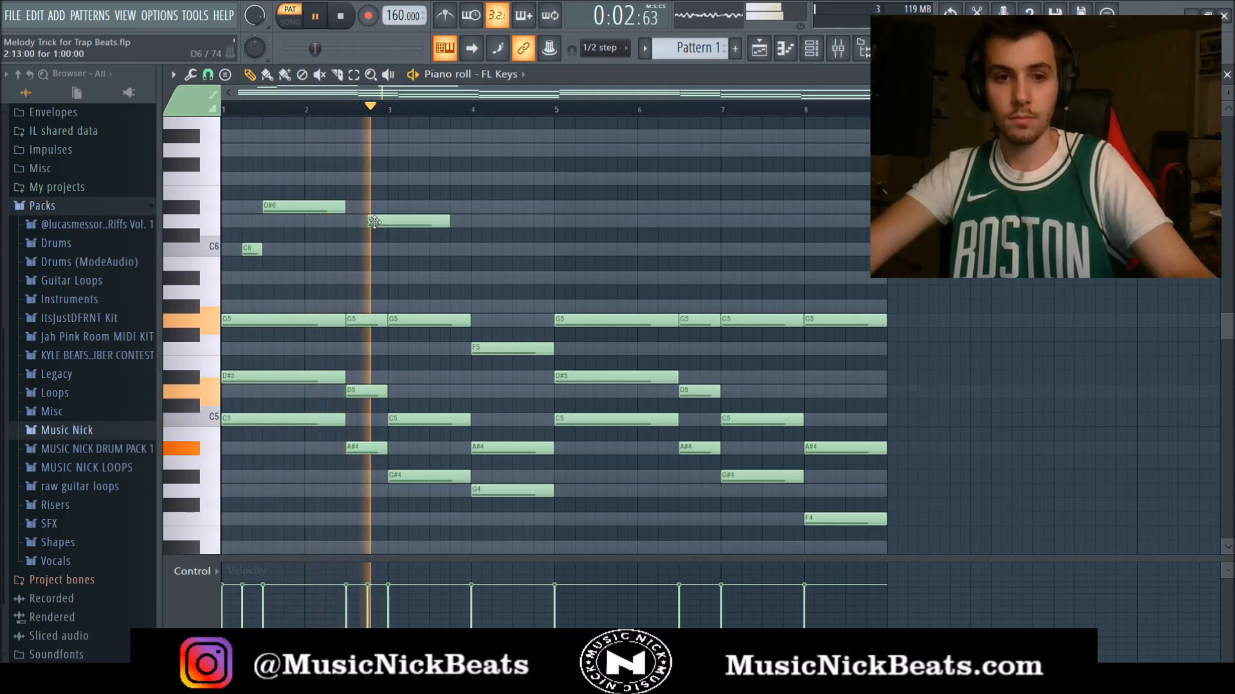
click(381, 249)
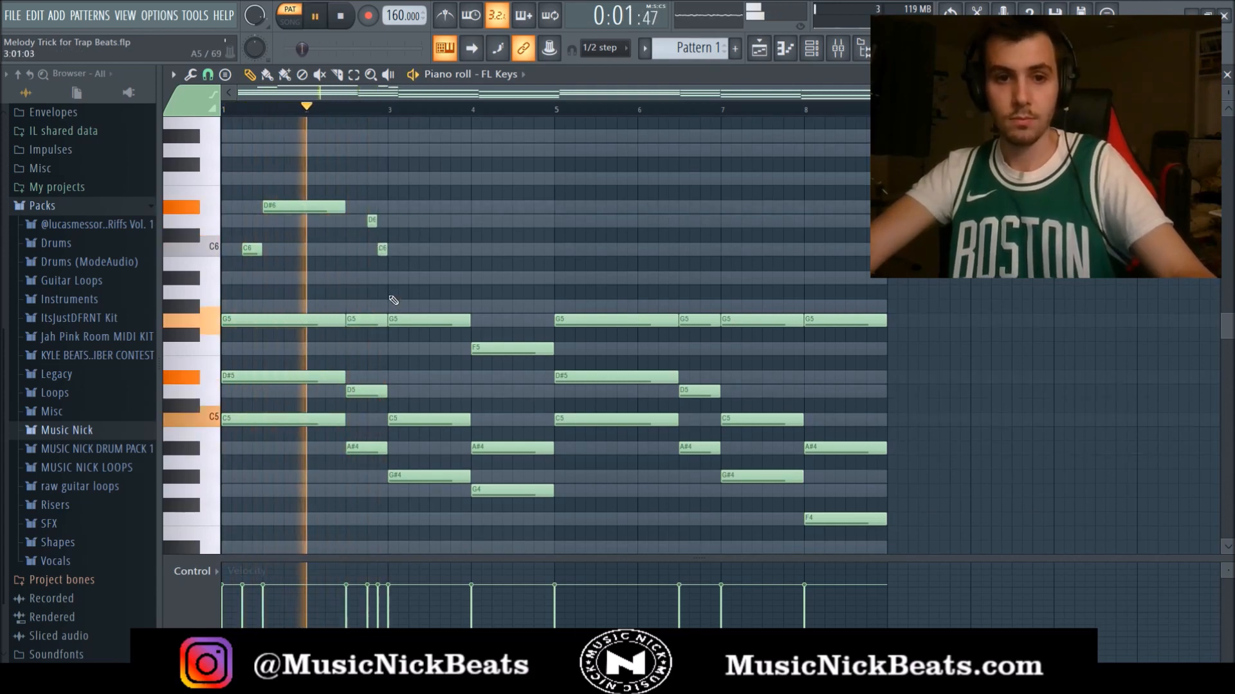
key(space)
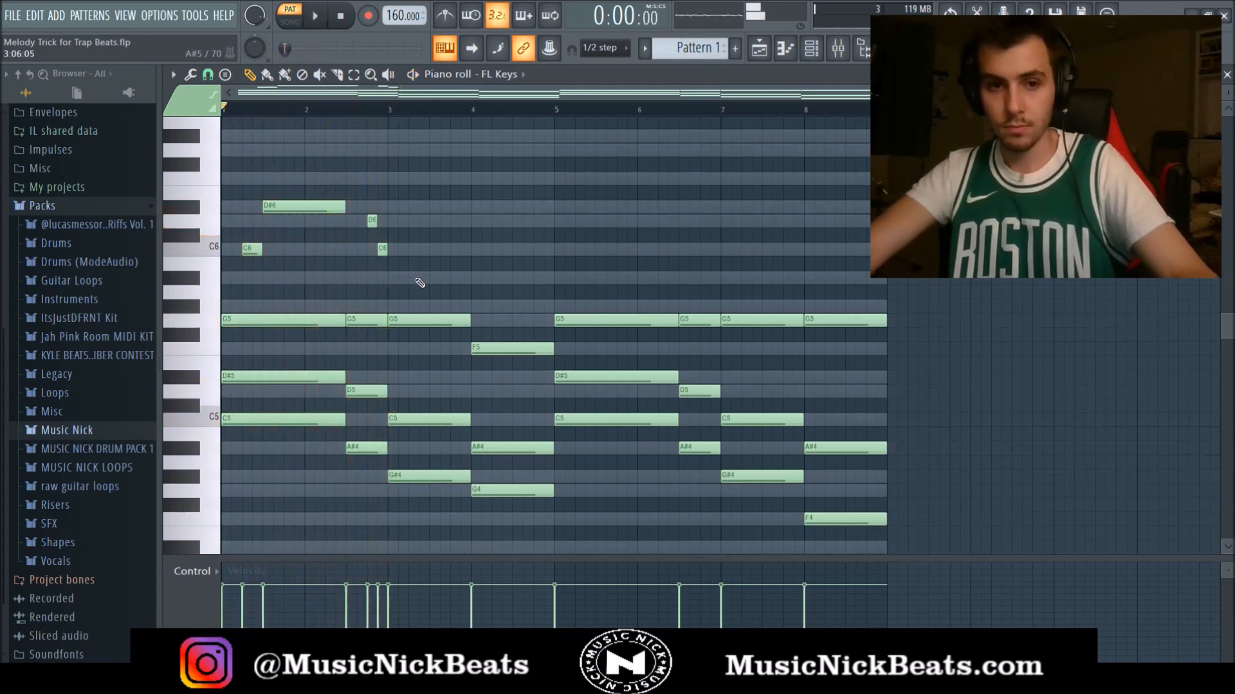
click(389, 277)
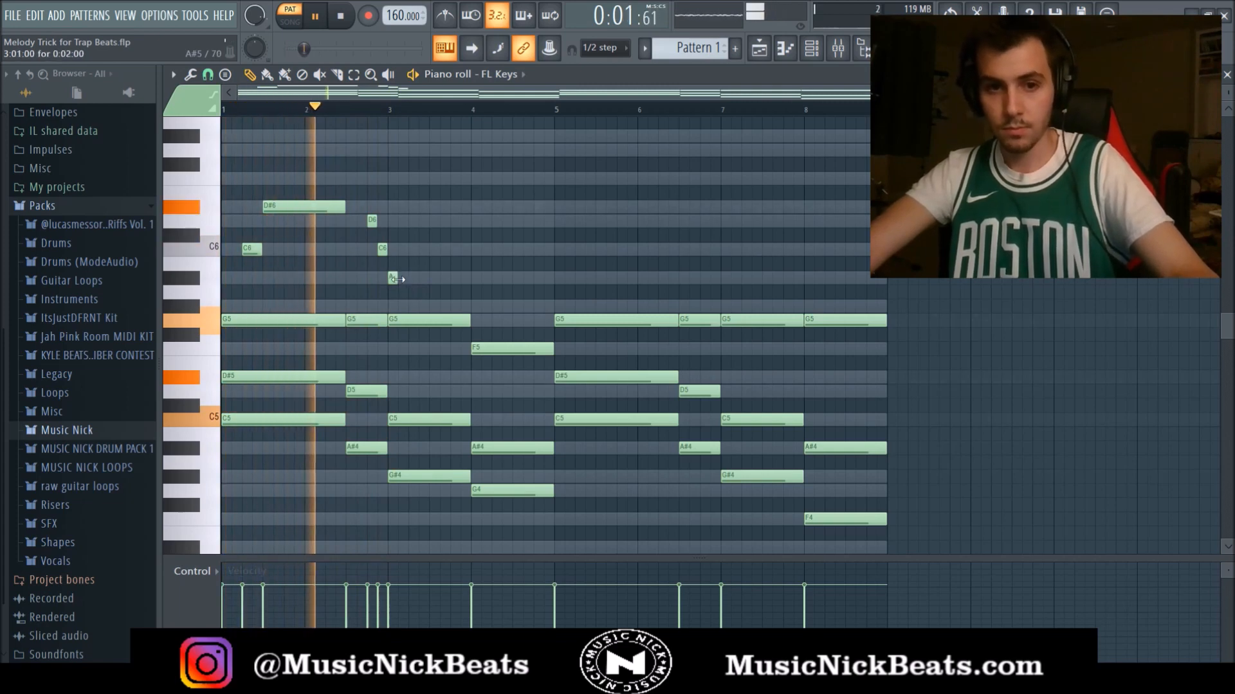
drag(398, 277, 473, 283)
scroll(474, 282, down, 1)
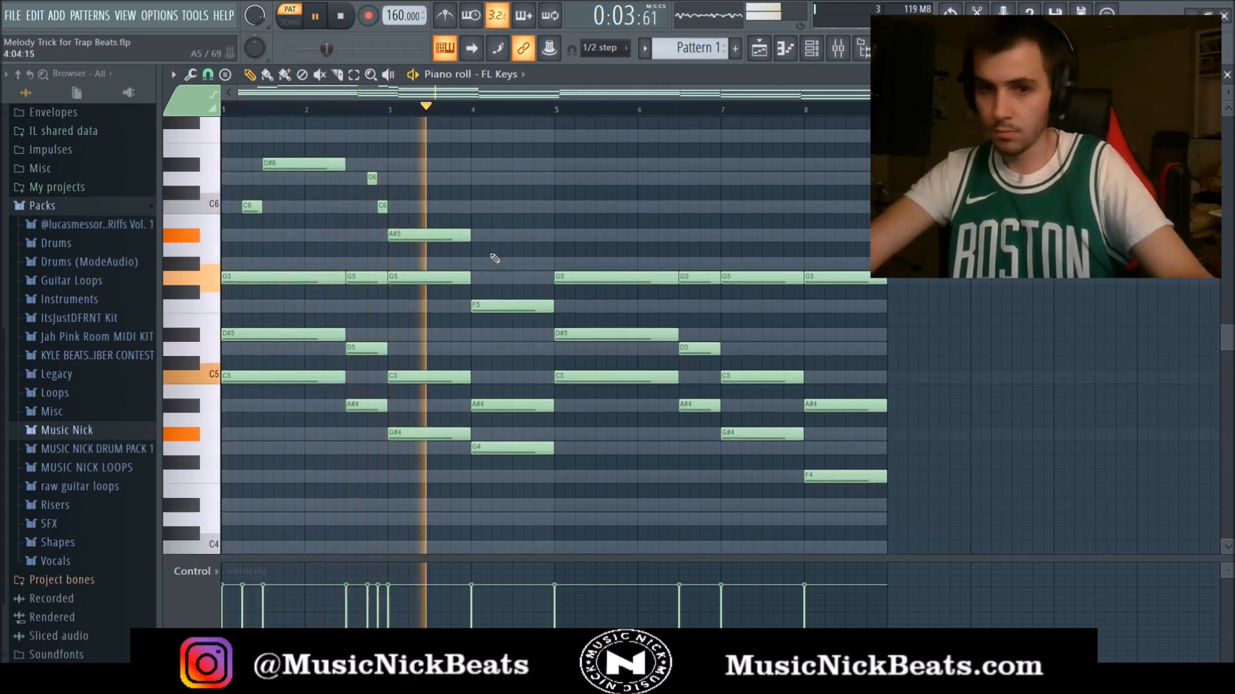
right_click(411, 239)
key(space)
Play the chords and melody from the beginning and listen to how the phrase leads into bar 3
key(space)
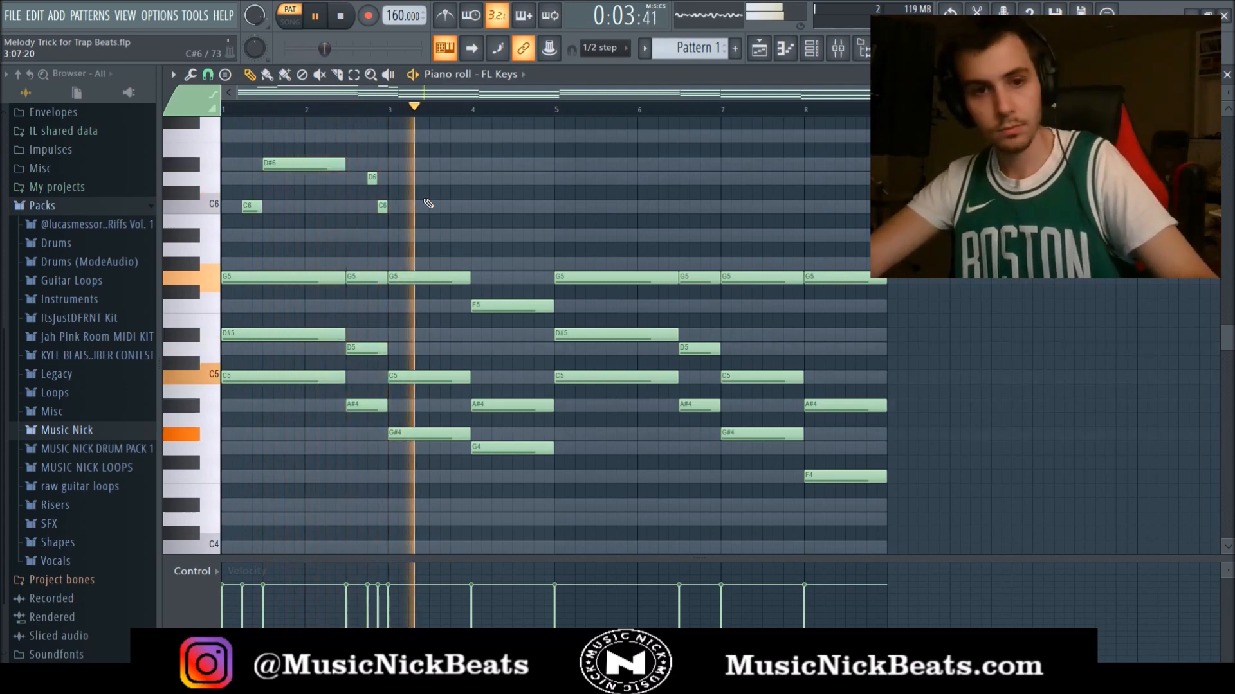
click(343, 22)
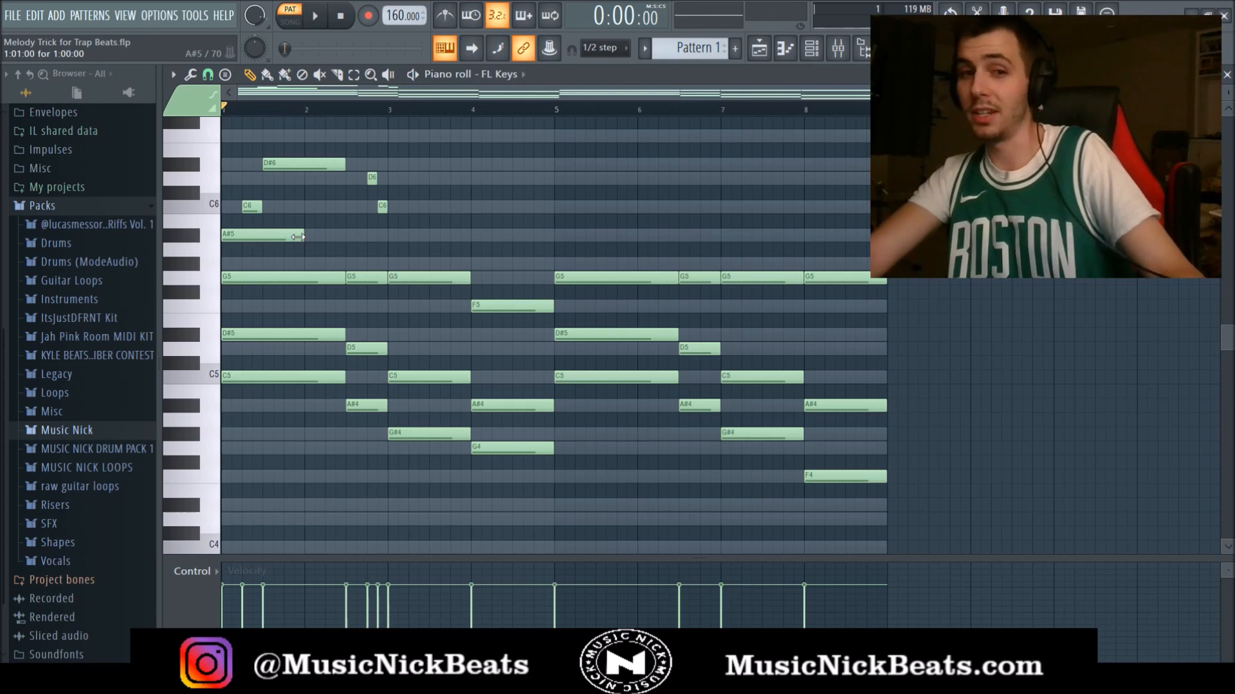
key(space)
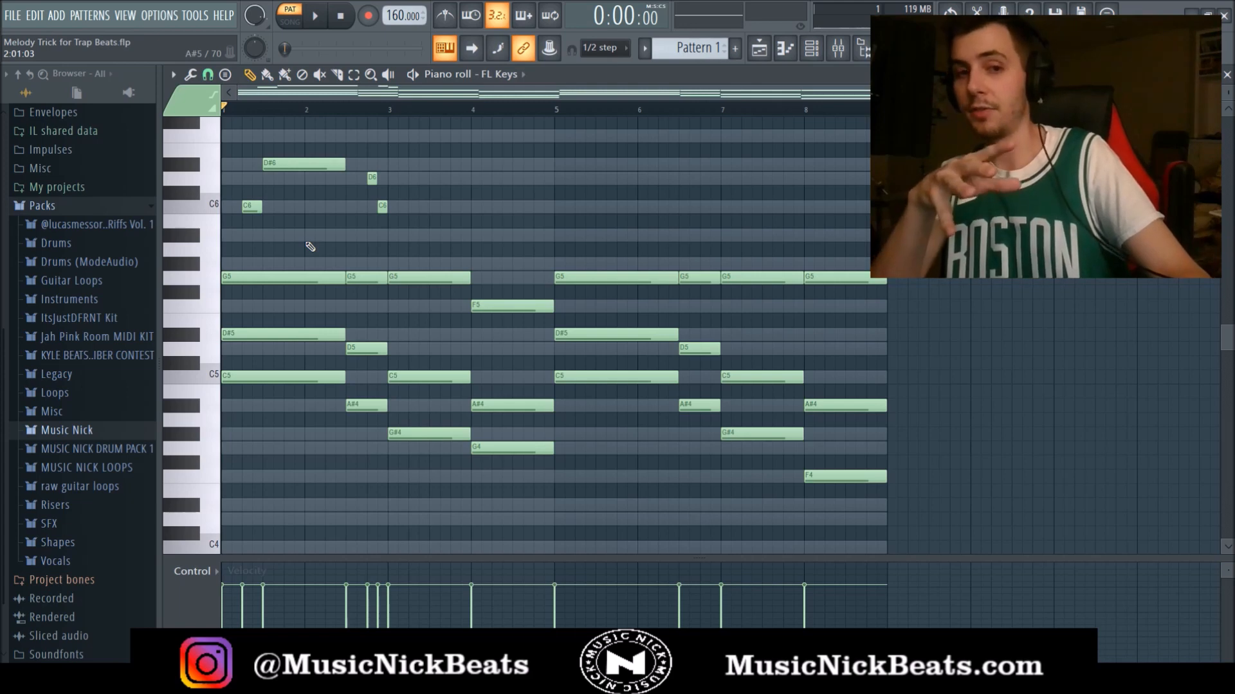
key(space)
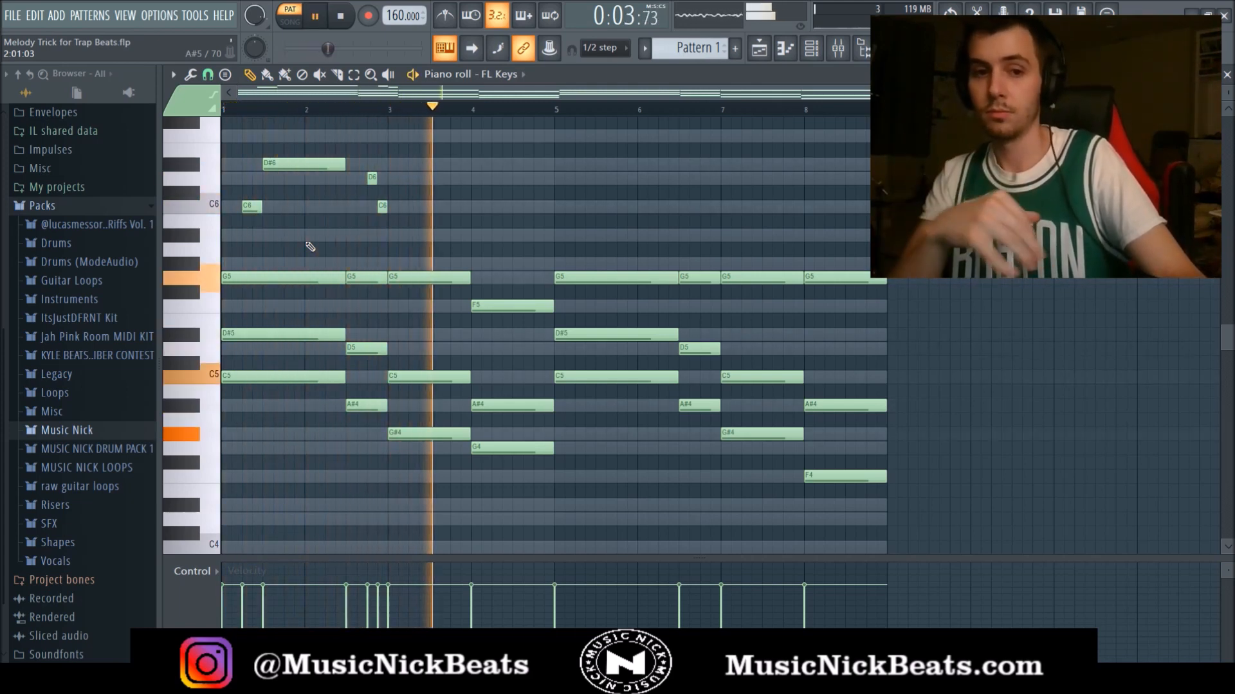
key(space)
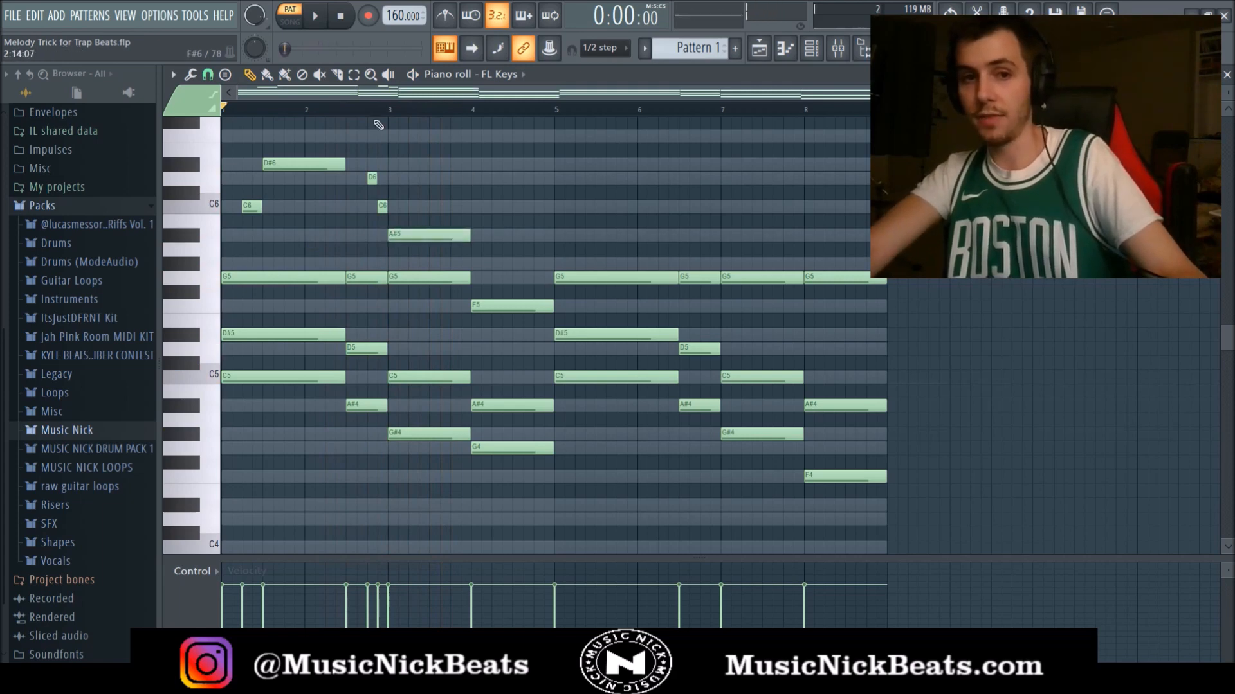
Compare the move into bar 3 with and without a one-bar A#5, playing from the D6 near the end of bar 2
click(369, 109)
key(space)
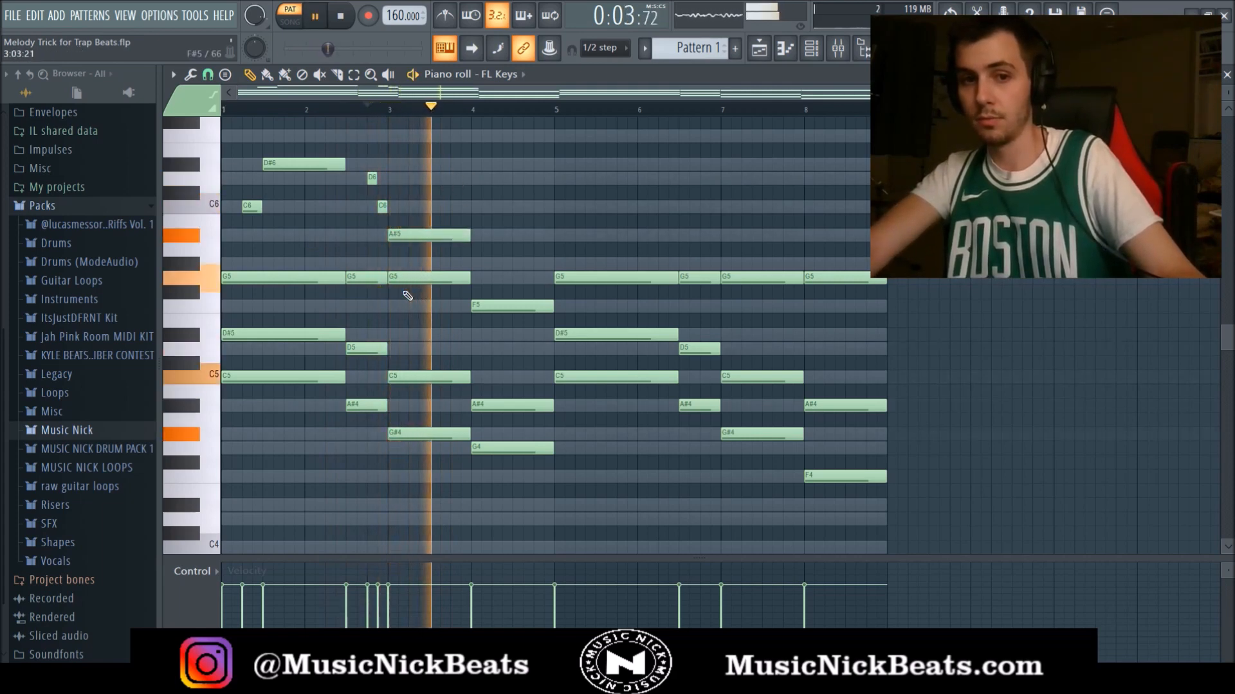
key(space)
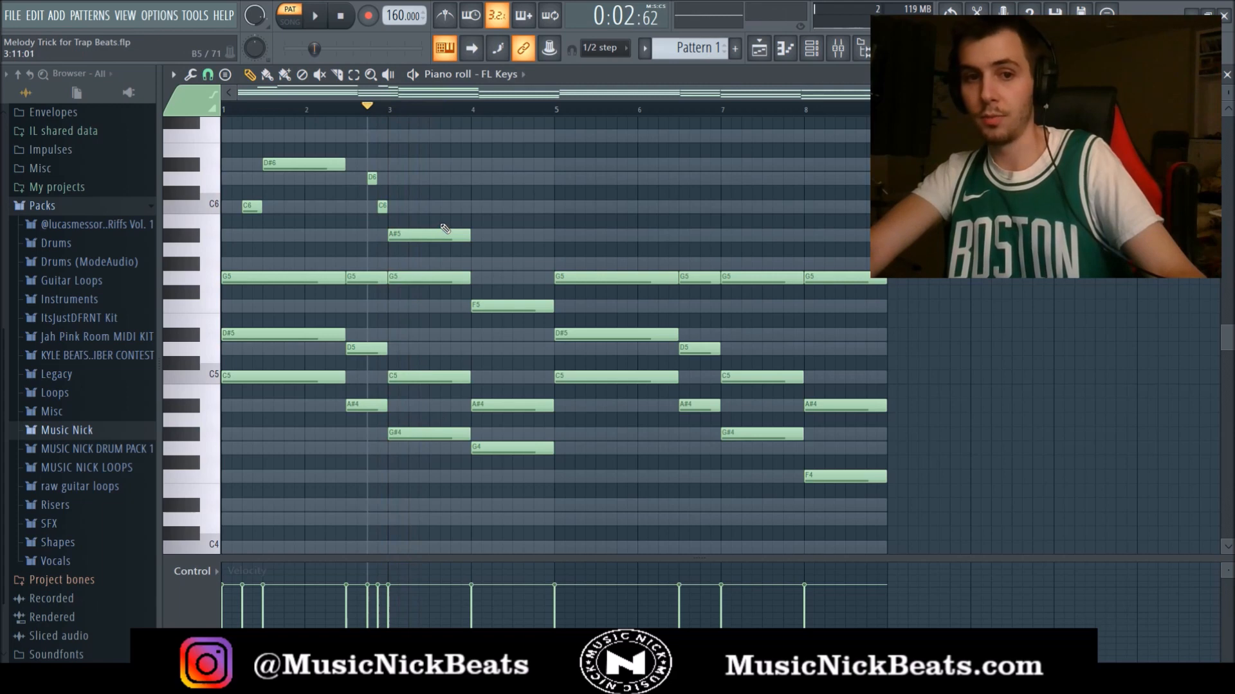
key(space)
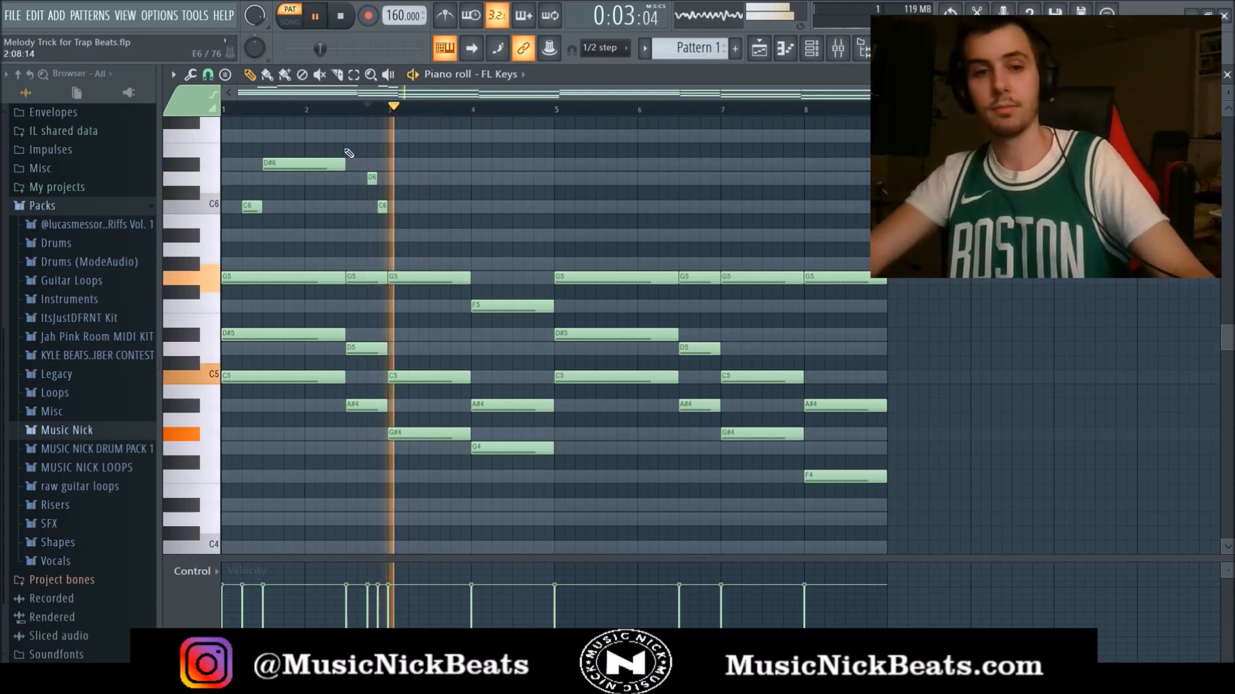
key(space)
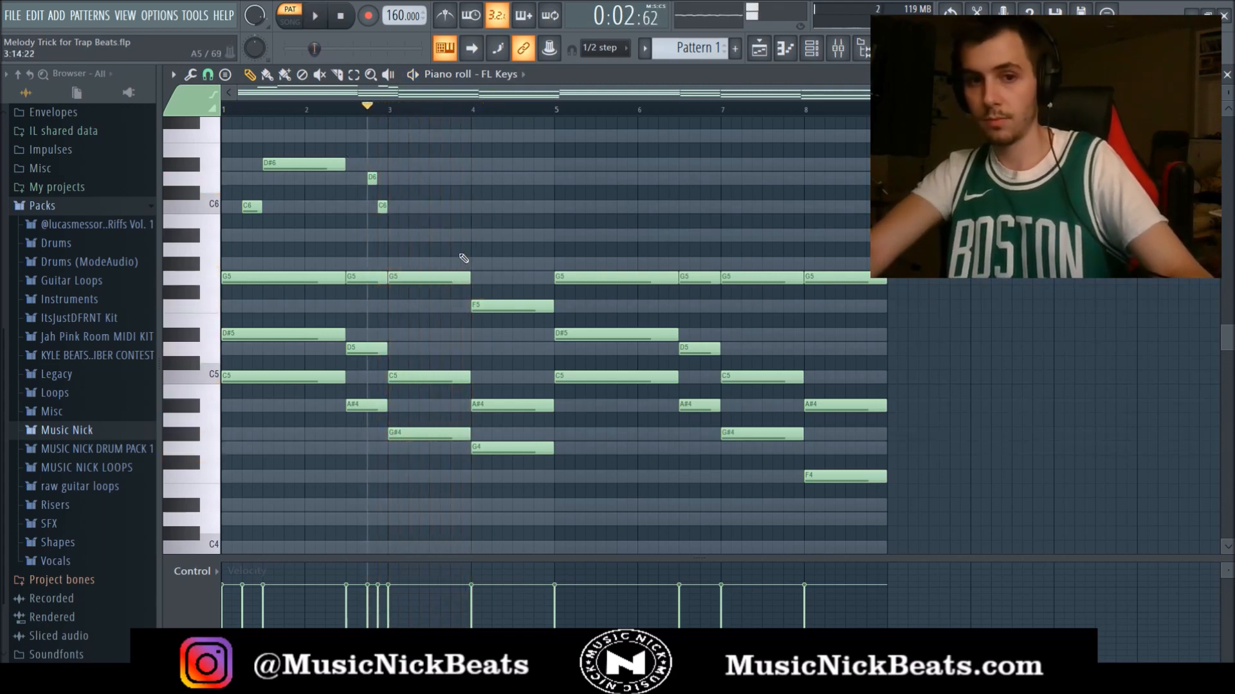
Add a quarter-bar G#5 in the last quarter of bar 3 and shorten the bar 3 G5 to end where it starts
drag(451, 240, 452, 264)
key(space)
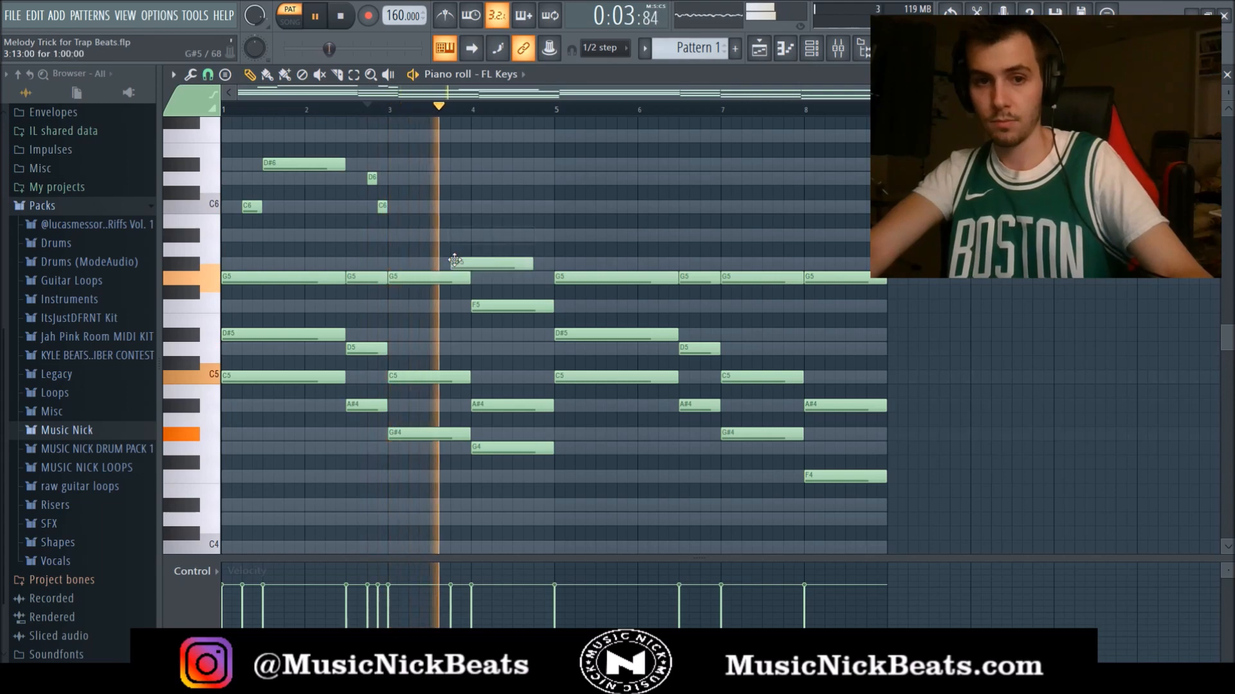
drag(528, 261, 471, 263)
key(space)
key(space)
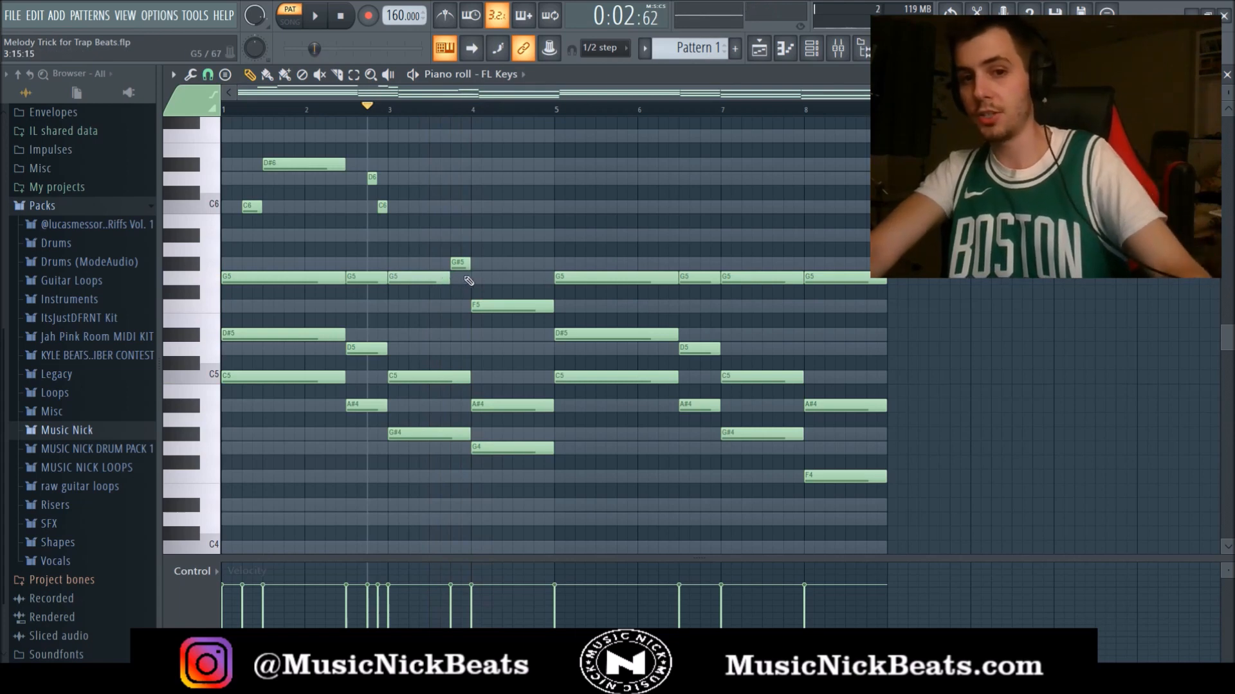
Try a quarter-bar G#5 followed by a short F5 in the second half of bar 4, and remove both
key(space)
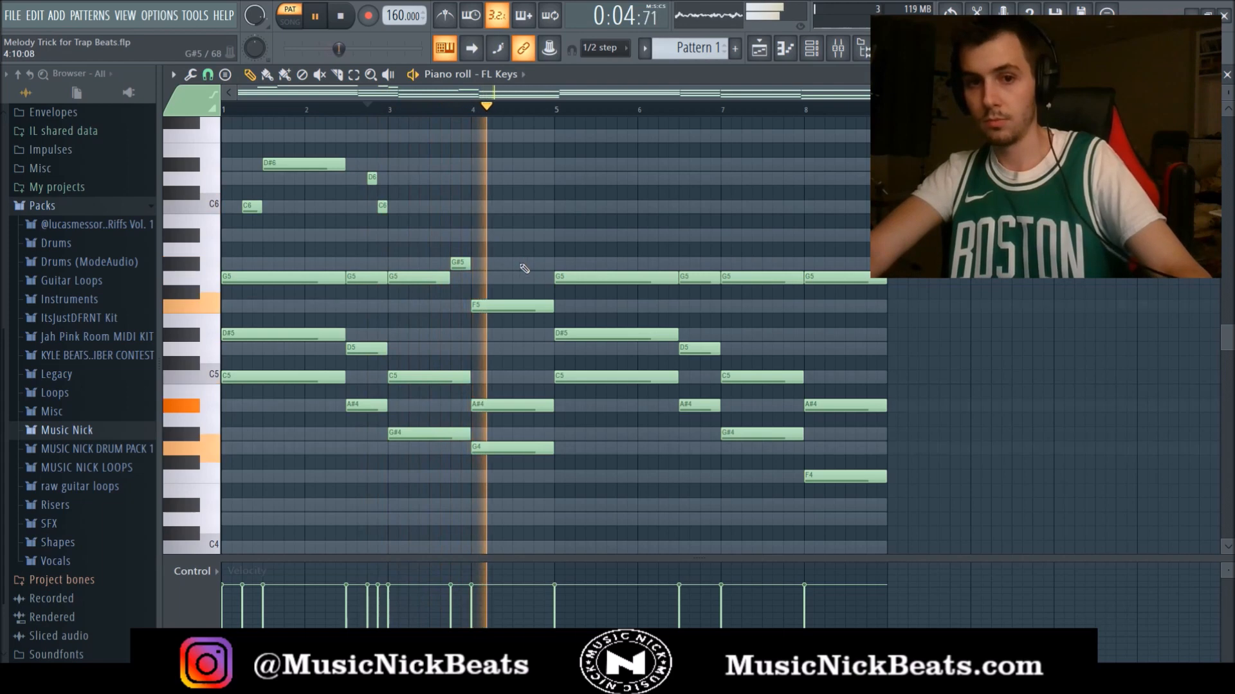
key(space)
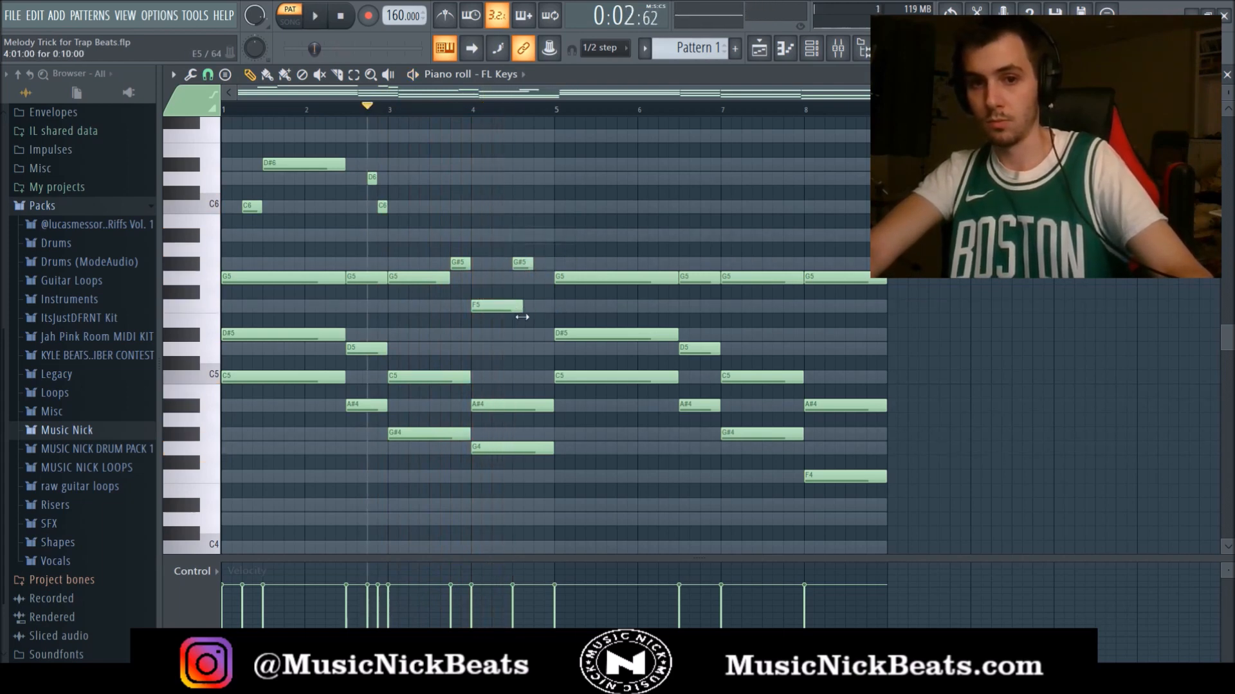
key(space)
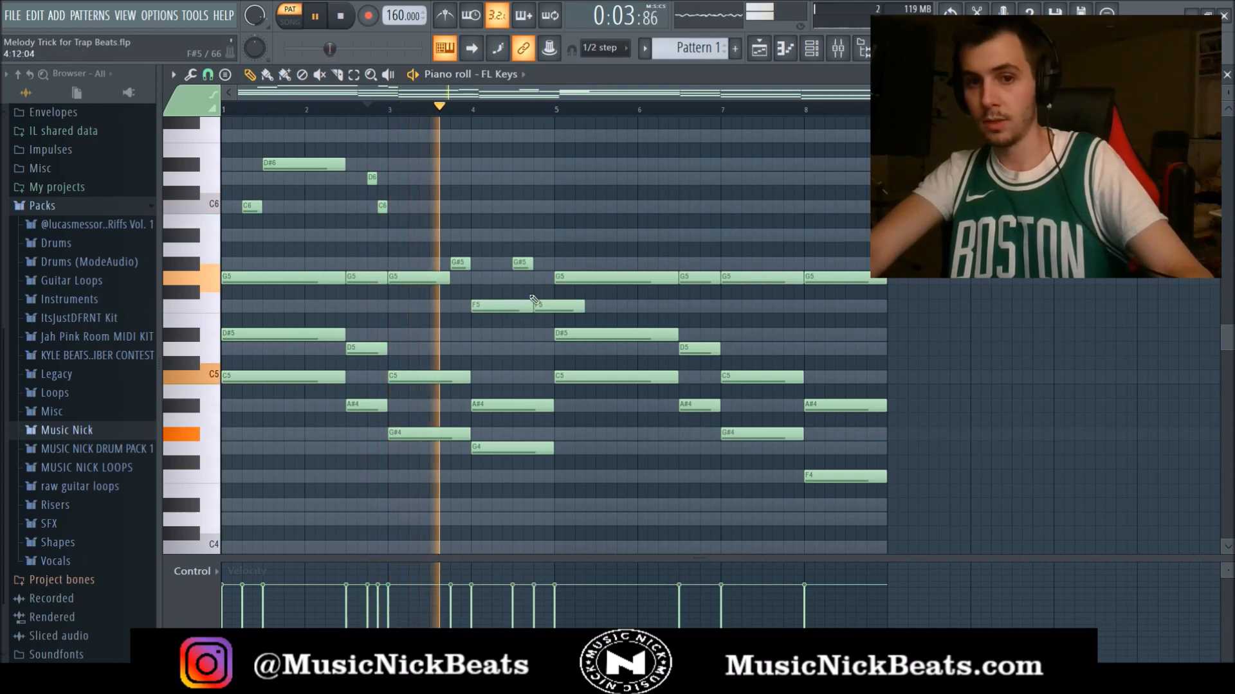
drag(582, 308, 542, 308)
key(space)
key(space)
right_click(544, 309)
right_click(523, 264)
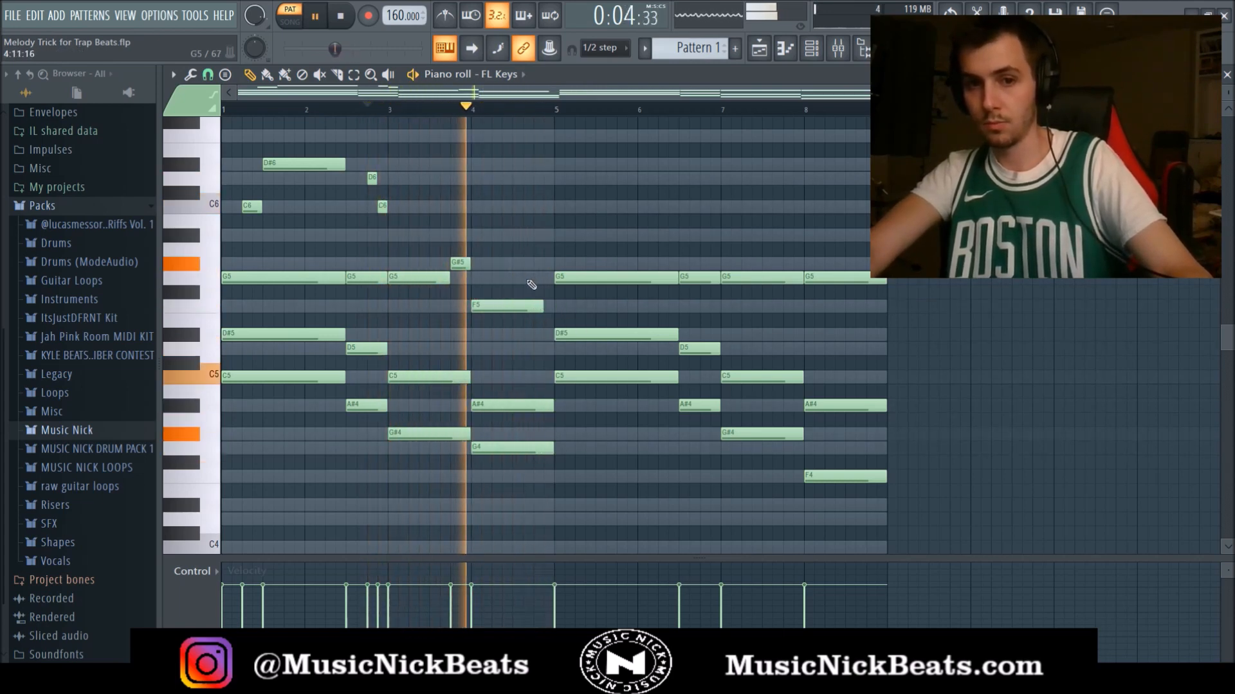
Add a half-bar G5 in the second half of bar 4, keep the F5 below it a full bar long, and listen back
key(space)
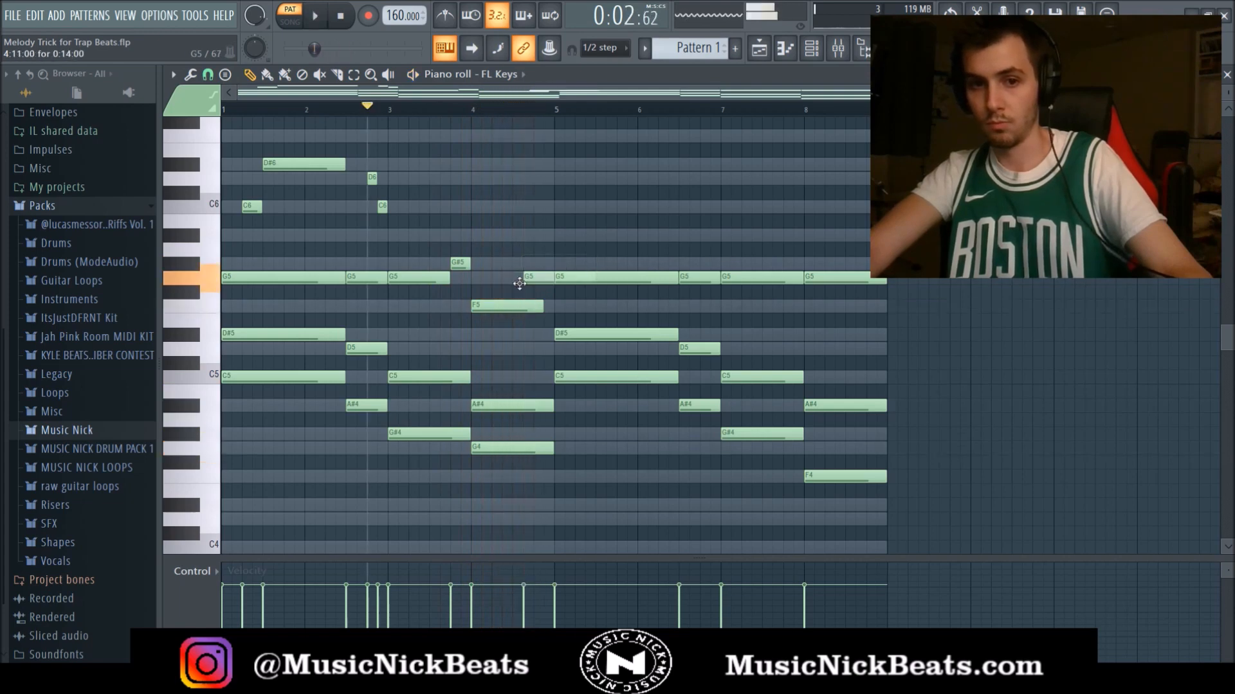
right_click(542, 263)
key(space)
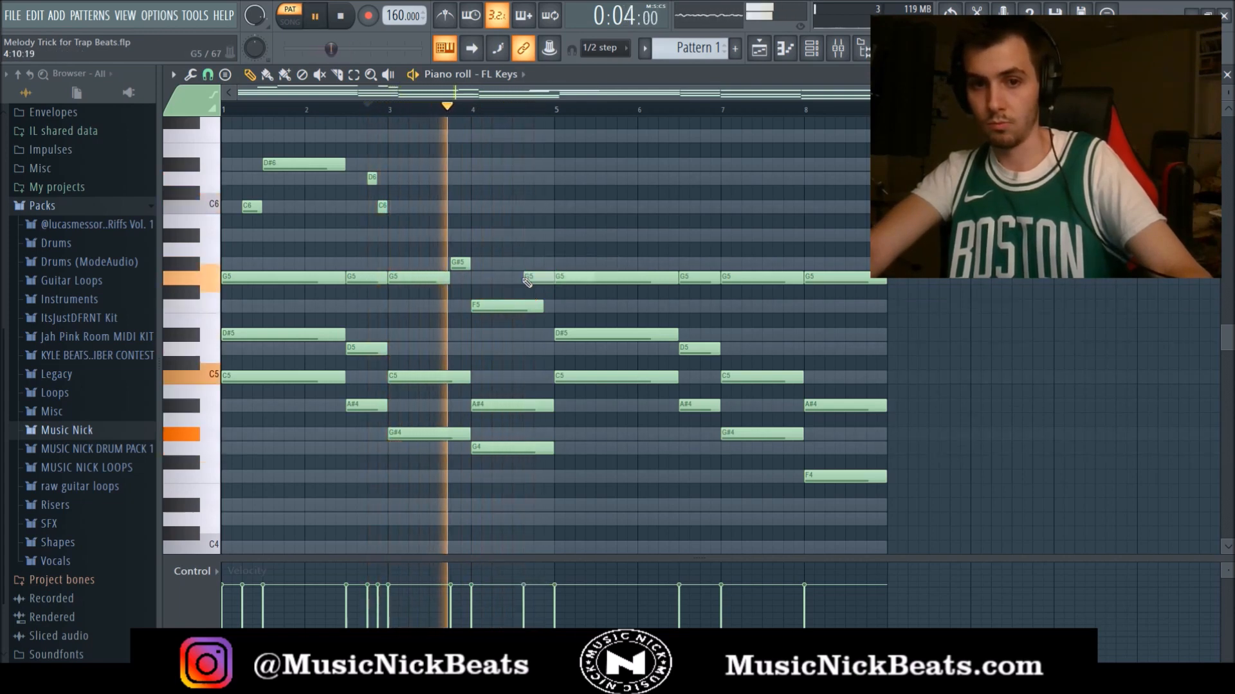
right_click(537, 280)
key(space)
key(space)
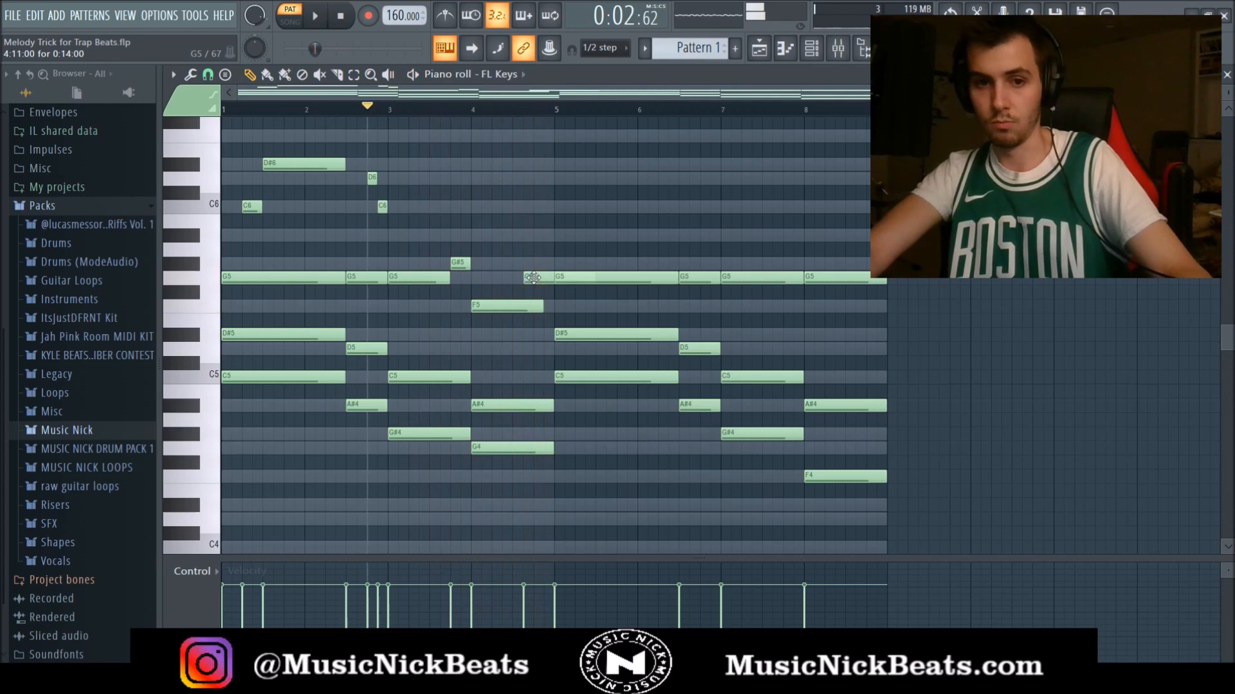
click(515, 279)
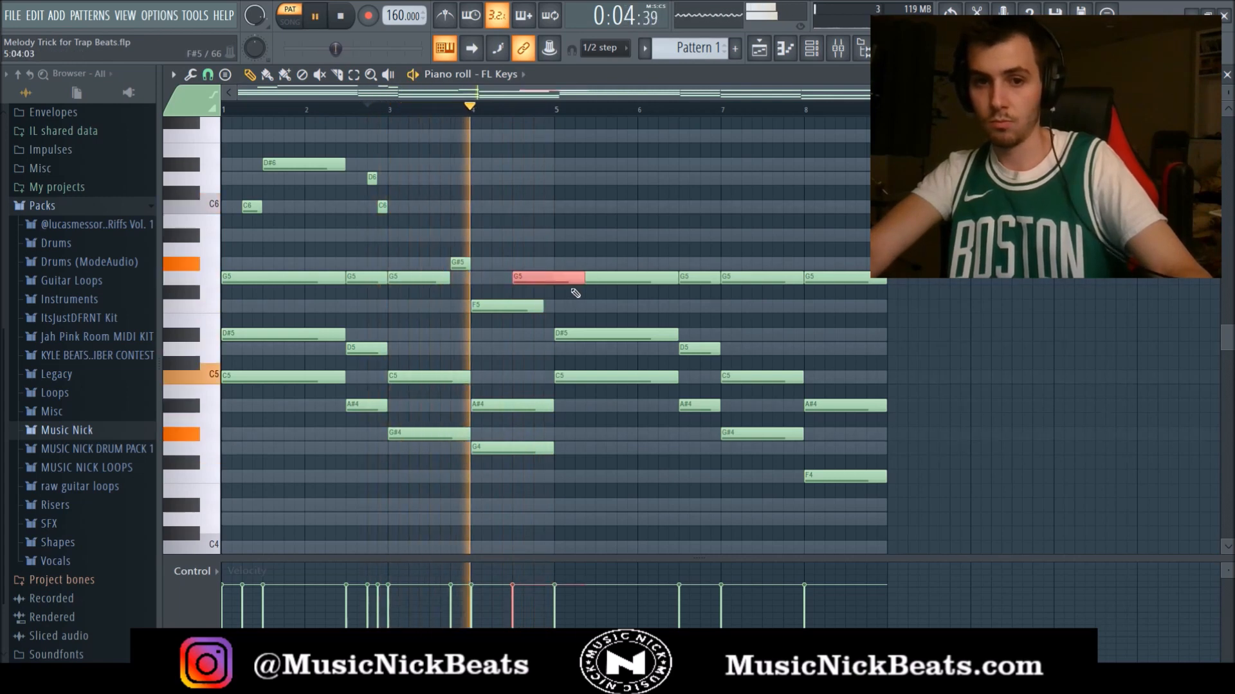
drag(580, 281, 553, 280)
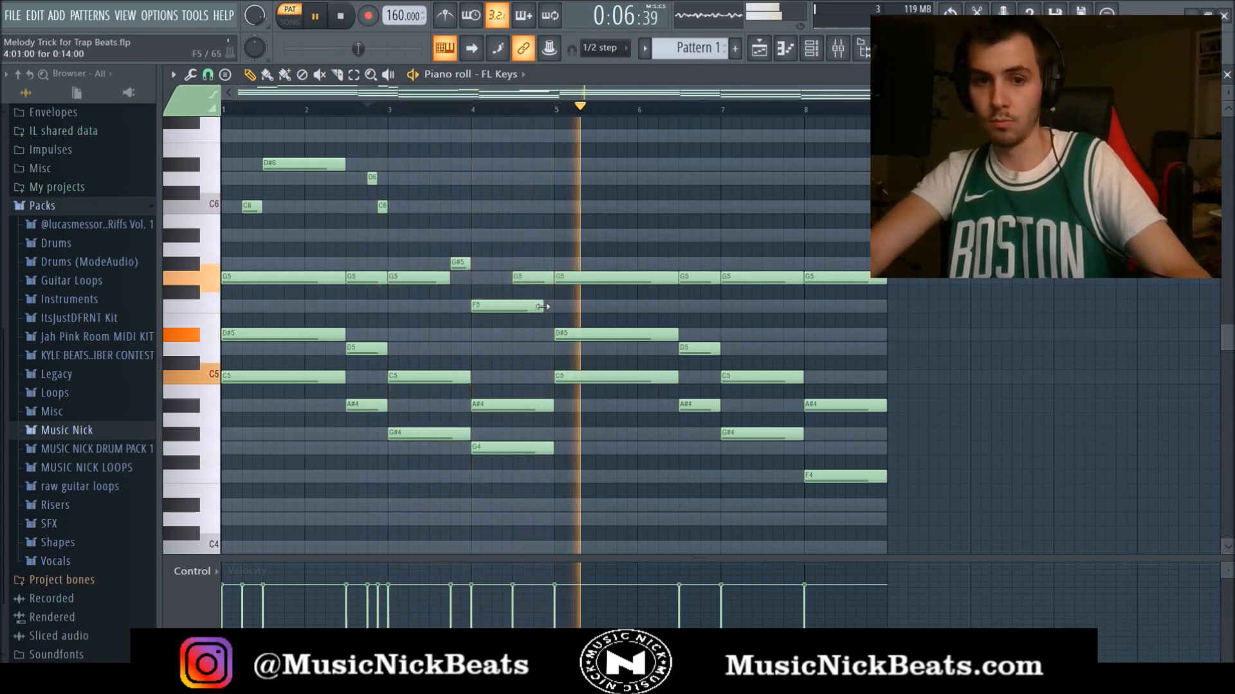
key(space)
key(space)
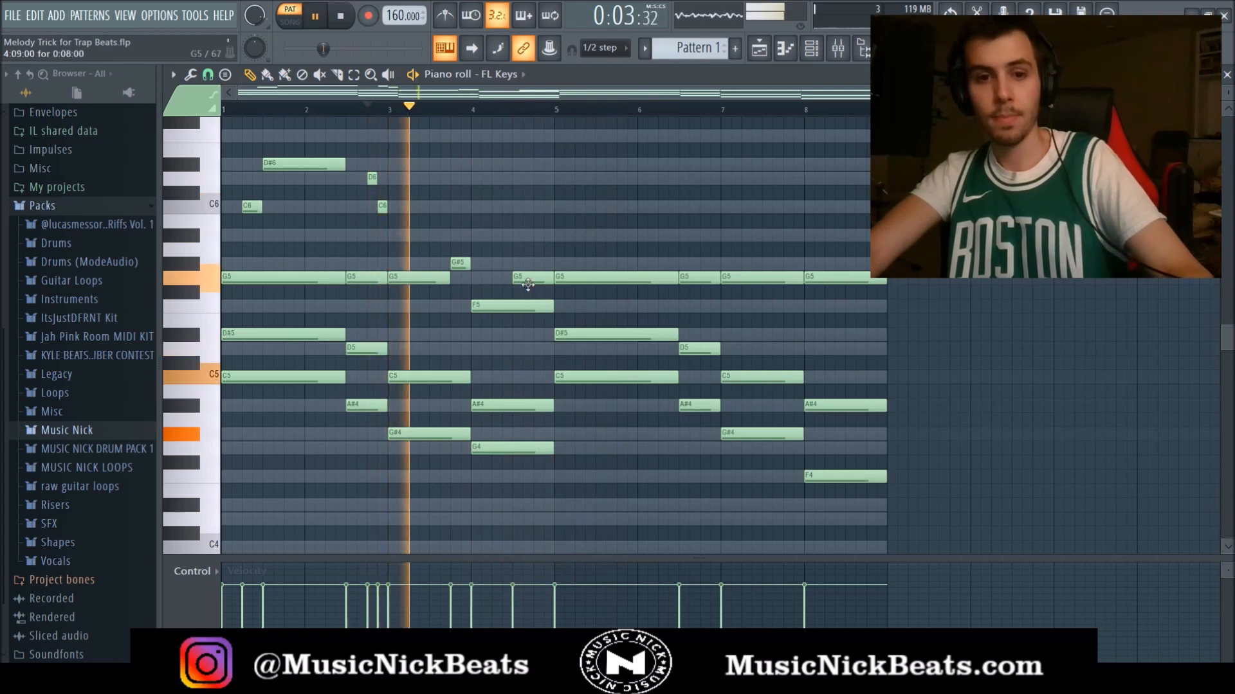
scroll(501, 265, up, 1)
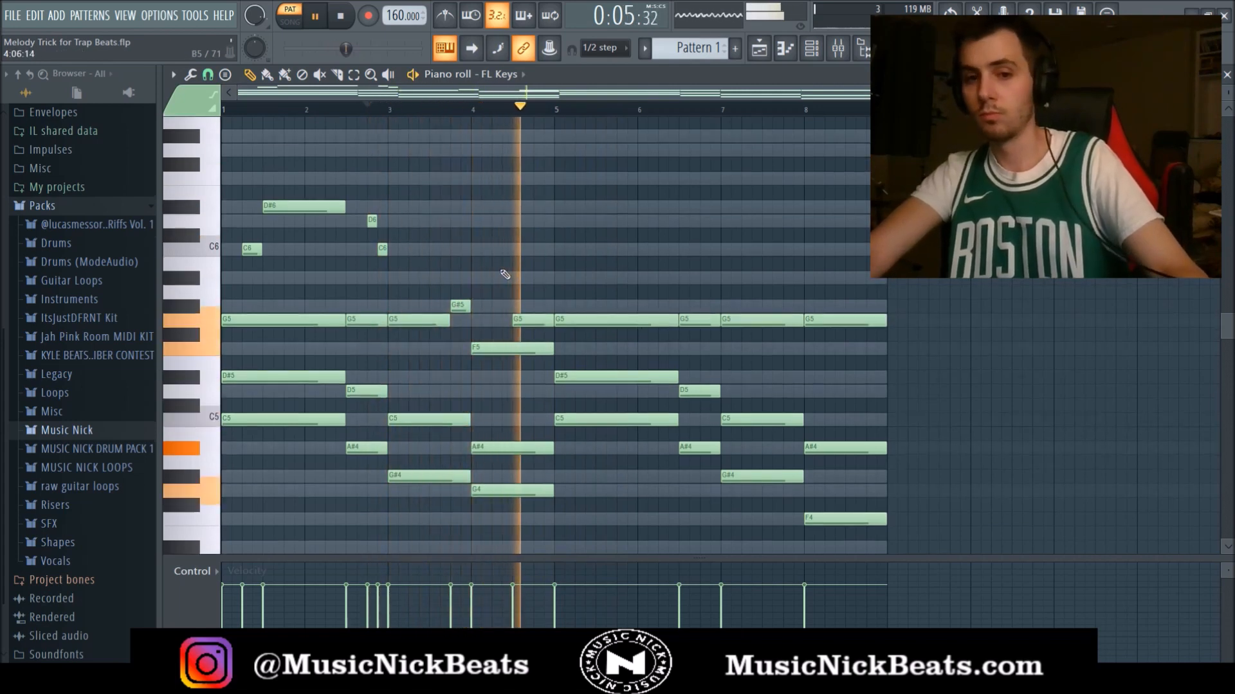
key(space)
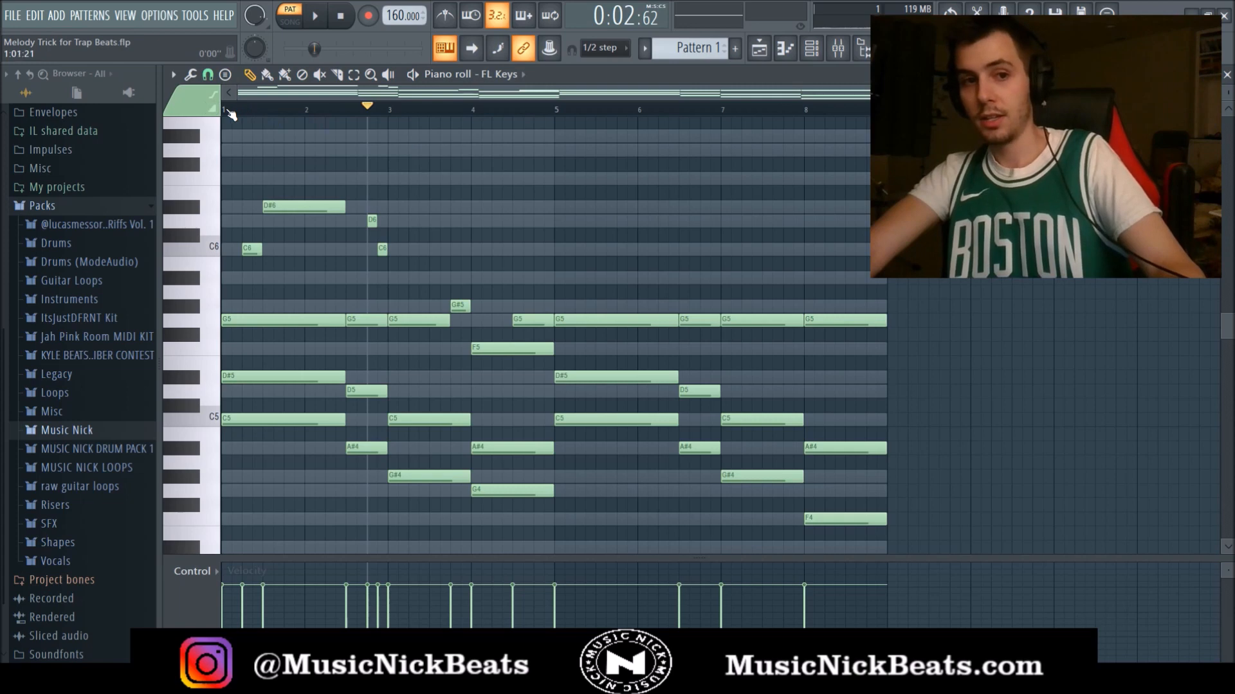
Repeat the C6, D#6, D6, C6 and G#5 melody over bars 5 to 7 and split bar 8's G5 into two half-bar notes
scroll(742, 429, up, 1)
scroll(742, 429, down, 2)
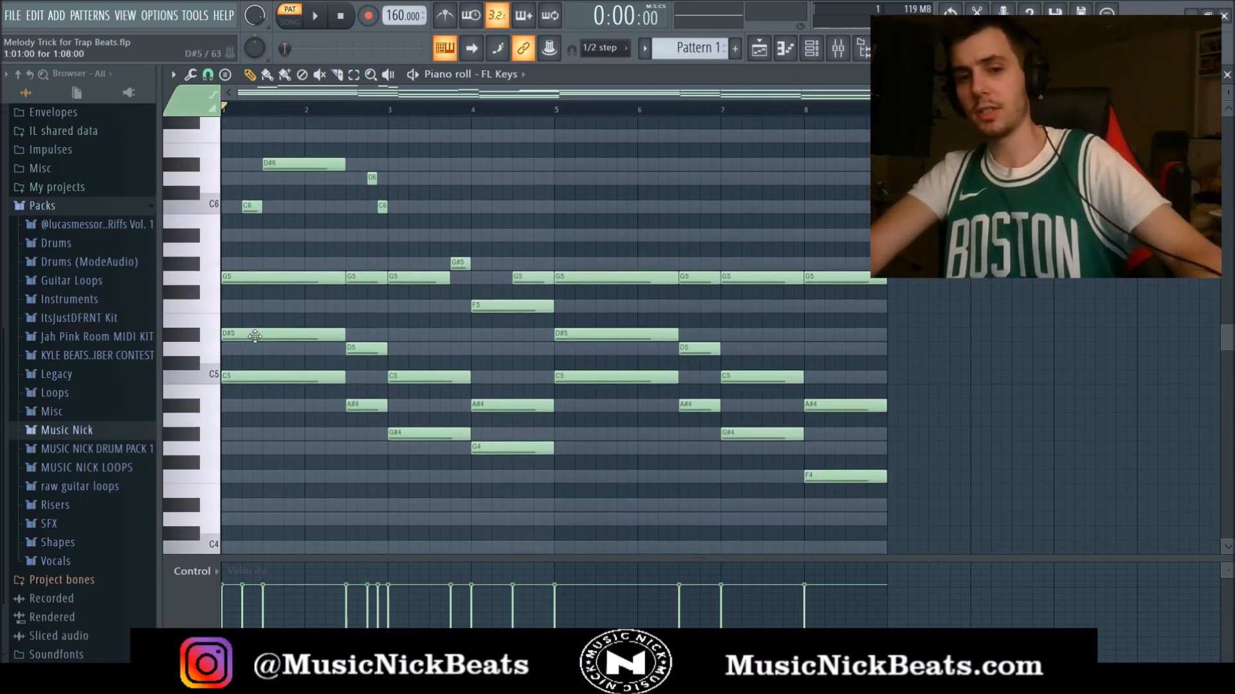
scroll(265, 336, up, 1)
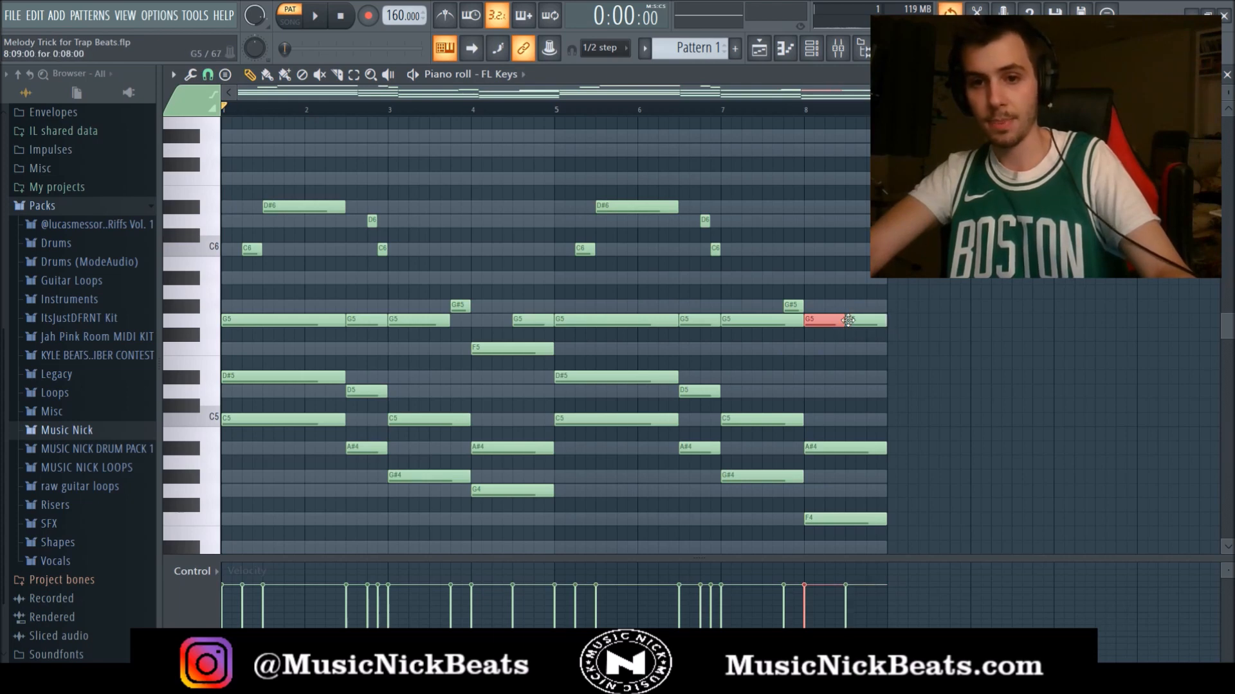
Playing from bar 5, shorten the second long D#6 to end a quarter into bar 6, trying and removing short G6 and F6 notes after it
key(space)
click(557, 107)
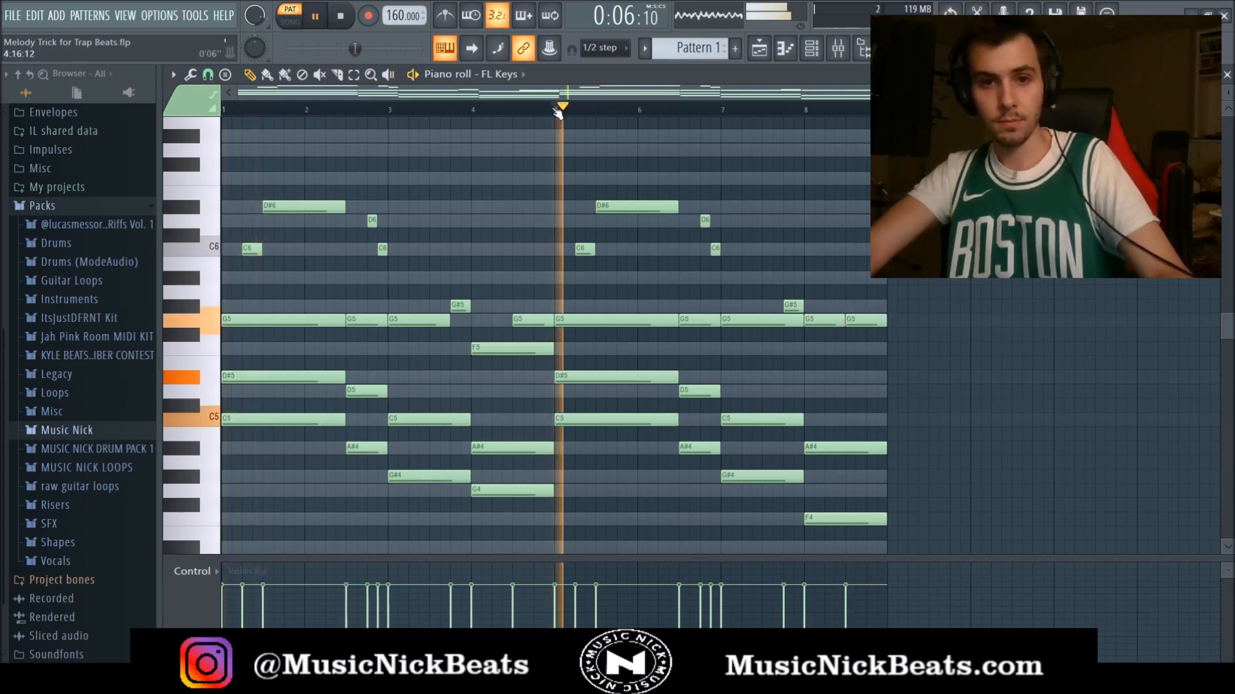
click(643, 149)
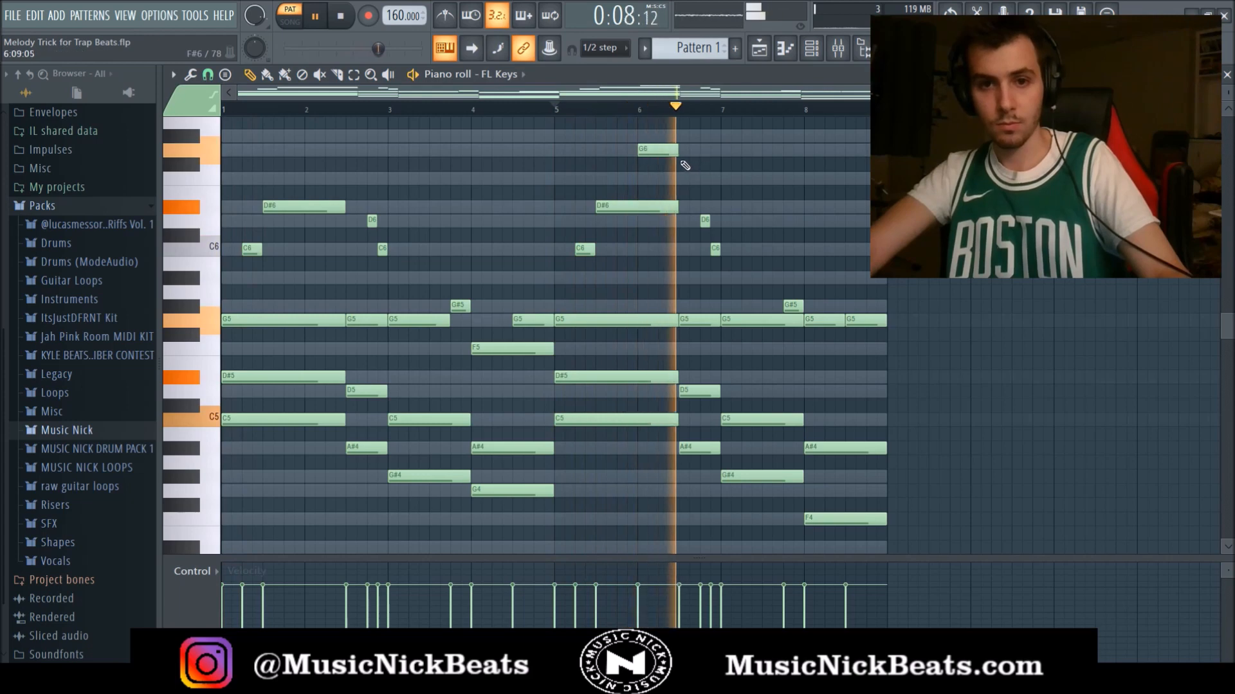
key(space)
key(space)
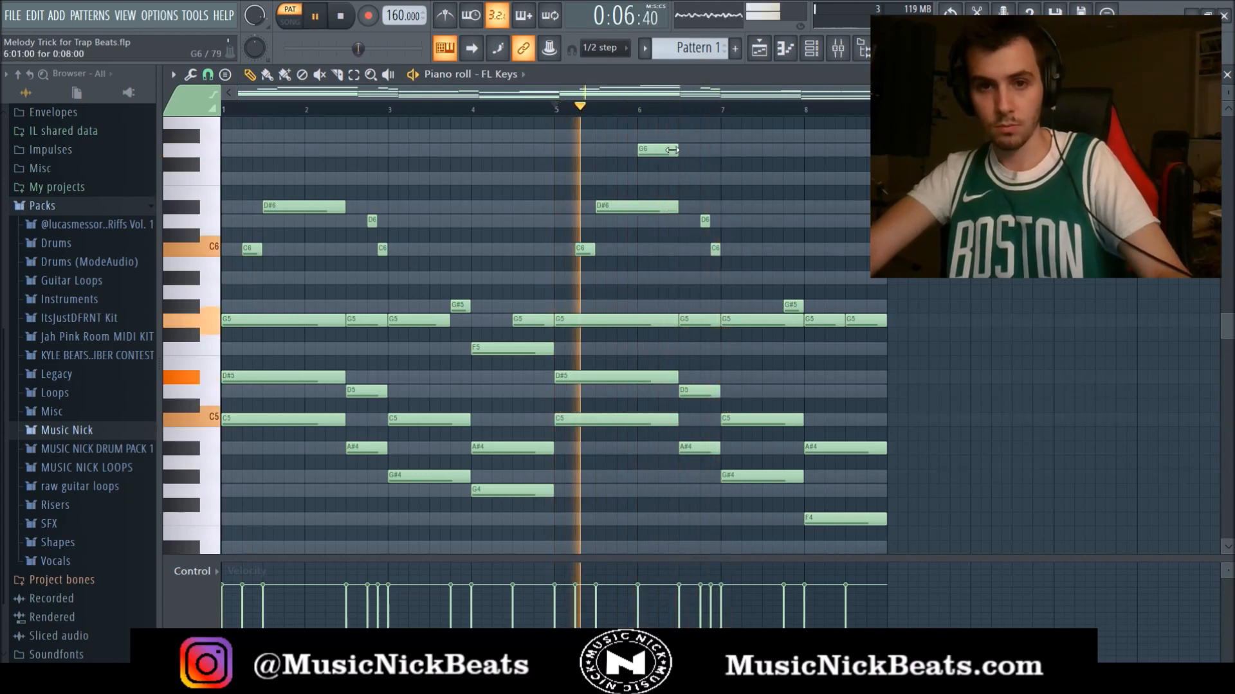
click(662, 178)
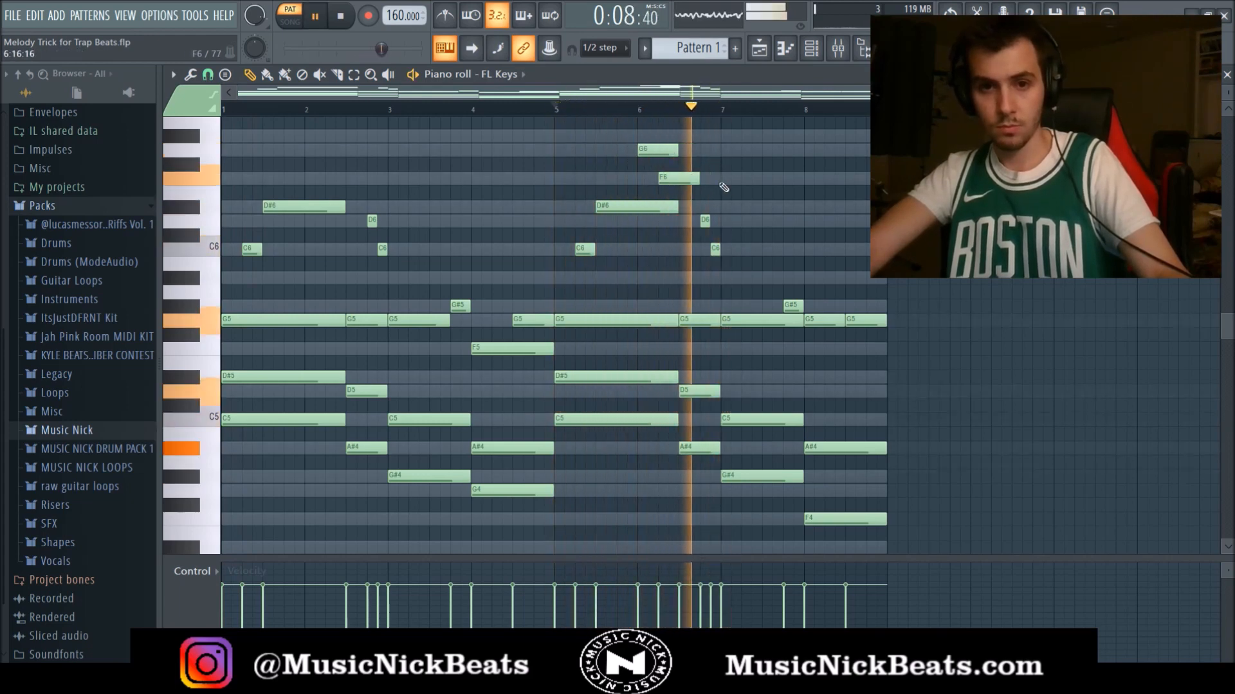
drag(677, 149, 637, 206)
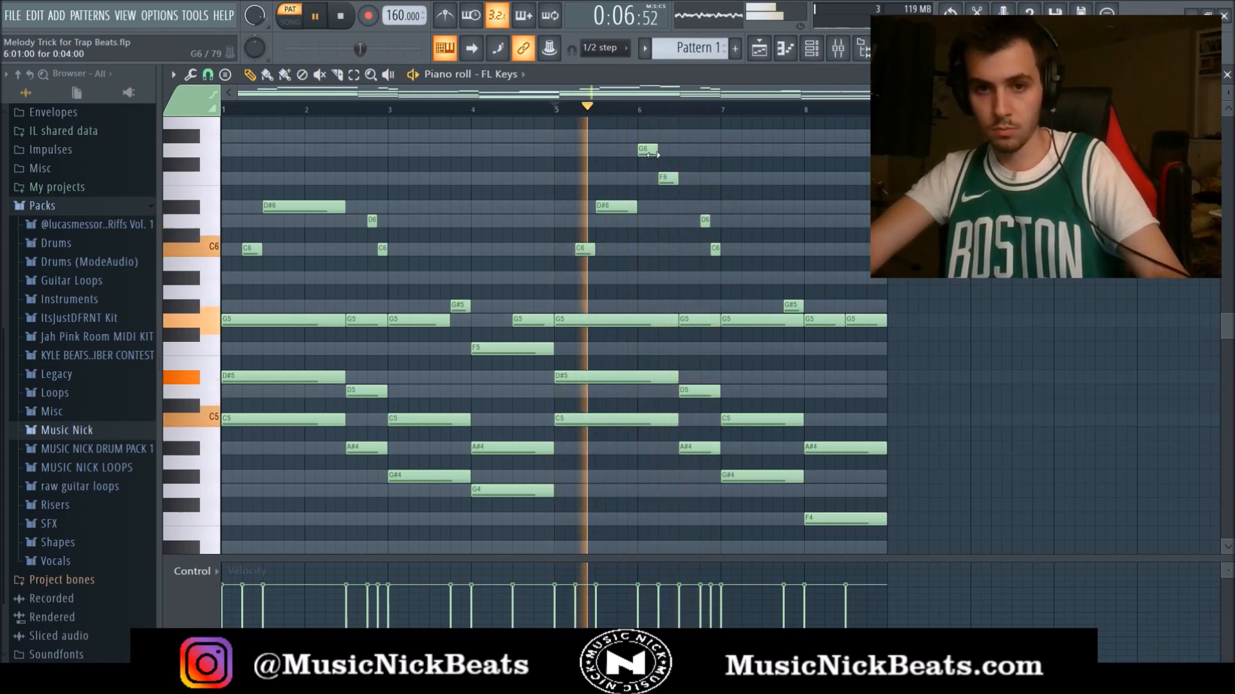
drag(657, 150, 656, 205)
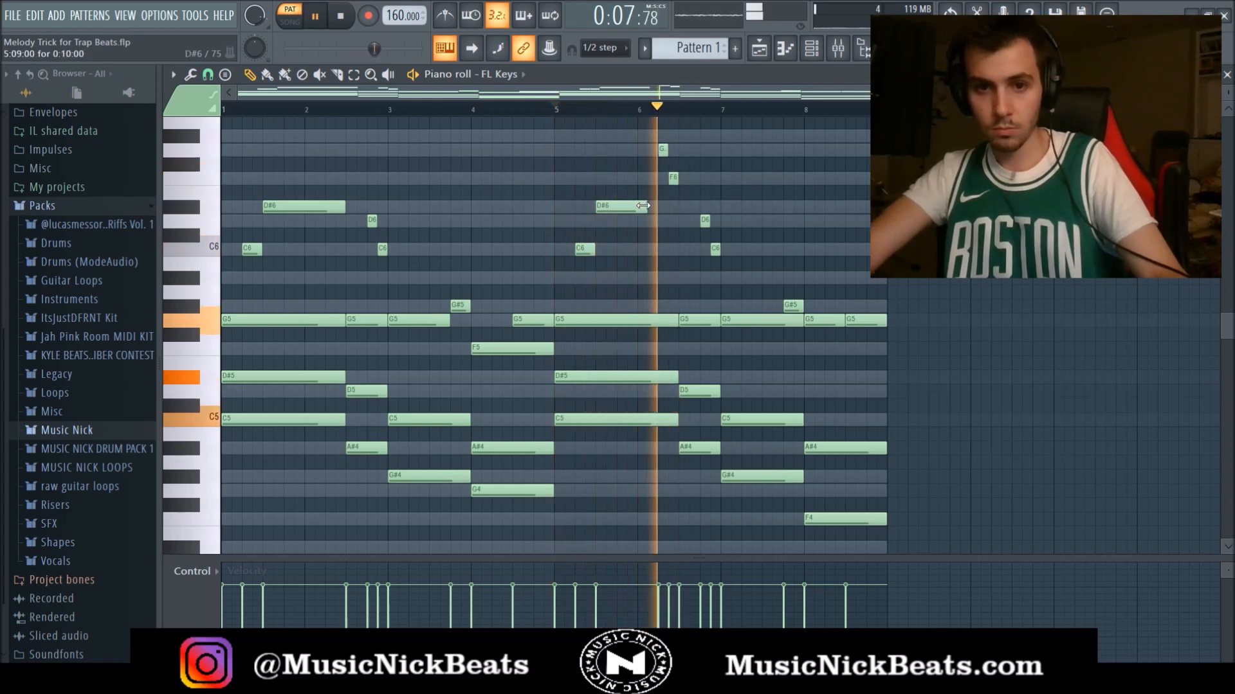
right_click(663, 150)
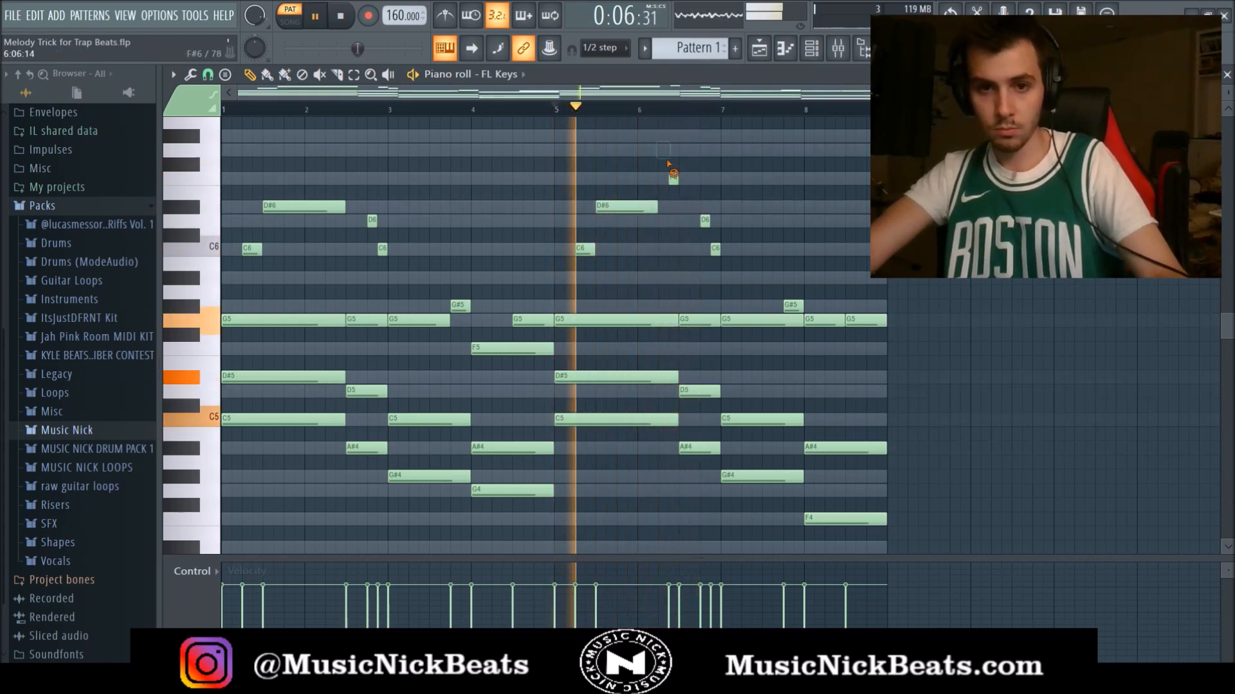
drag(673, 179, 662, 178)
click(672, 206)
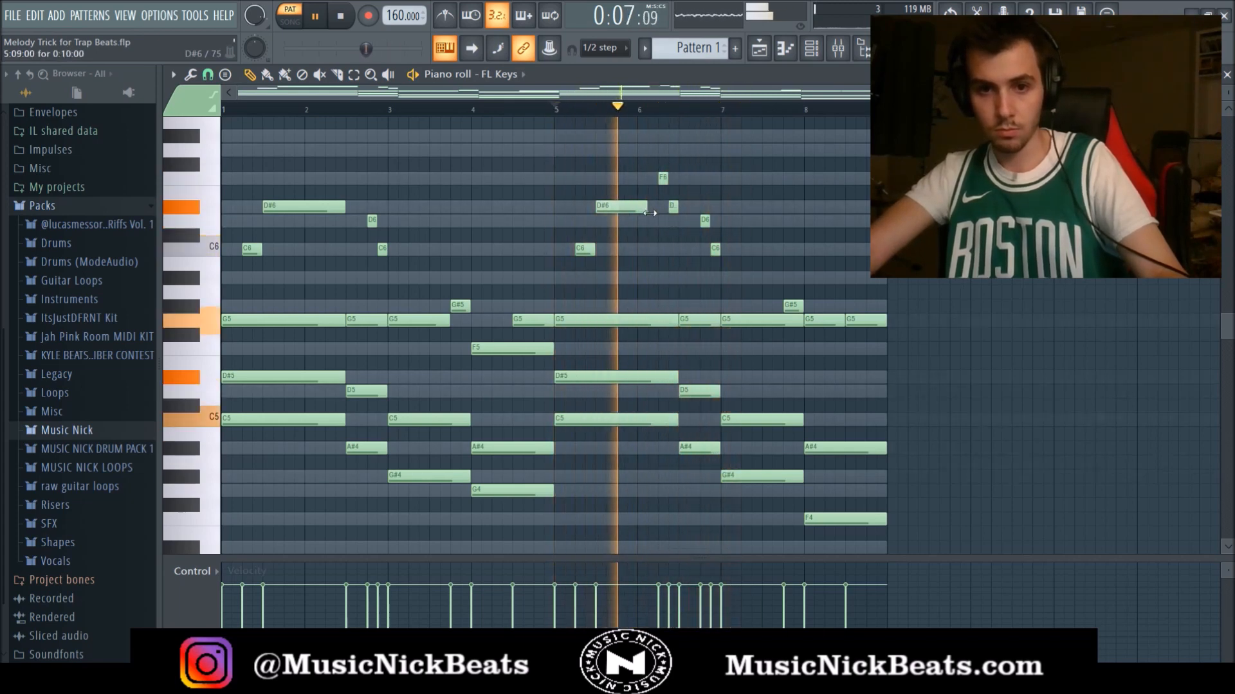
right_click(663, 179)
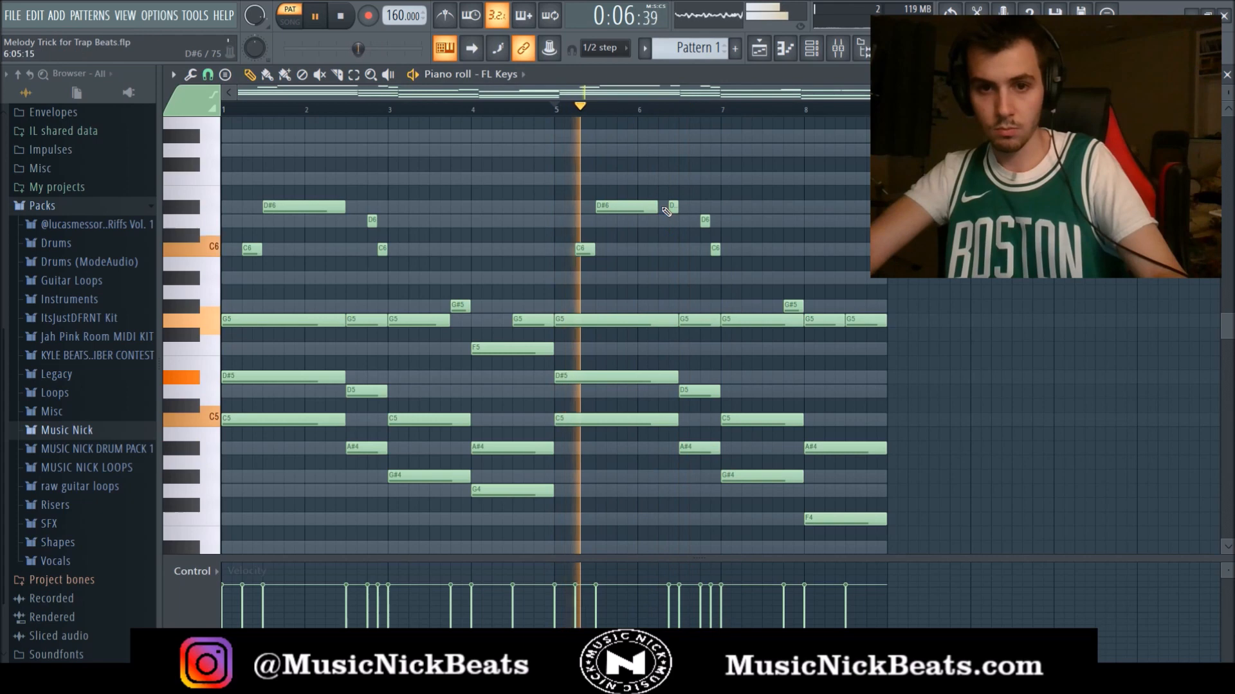
Add an eighth-bar D#6 and a three-eighths-bar D6 between bar 6's long D#6 and its short D6, and replay from bar 5
click(662, 206)
right_click(691, 206)
drag(673, 207, 692, 223)
click(673, 221)
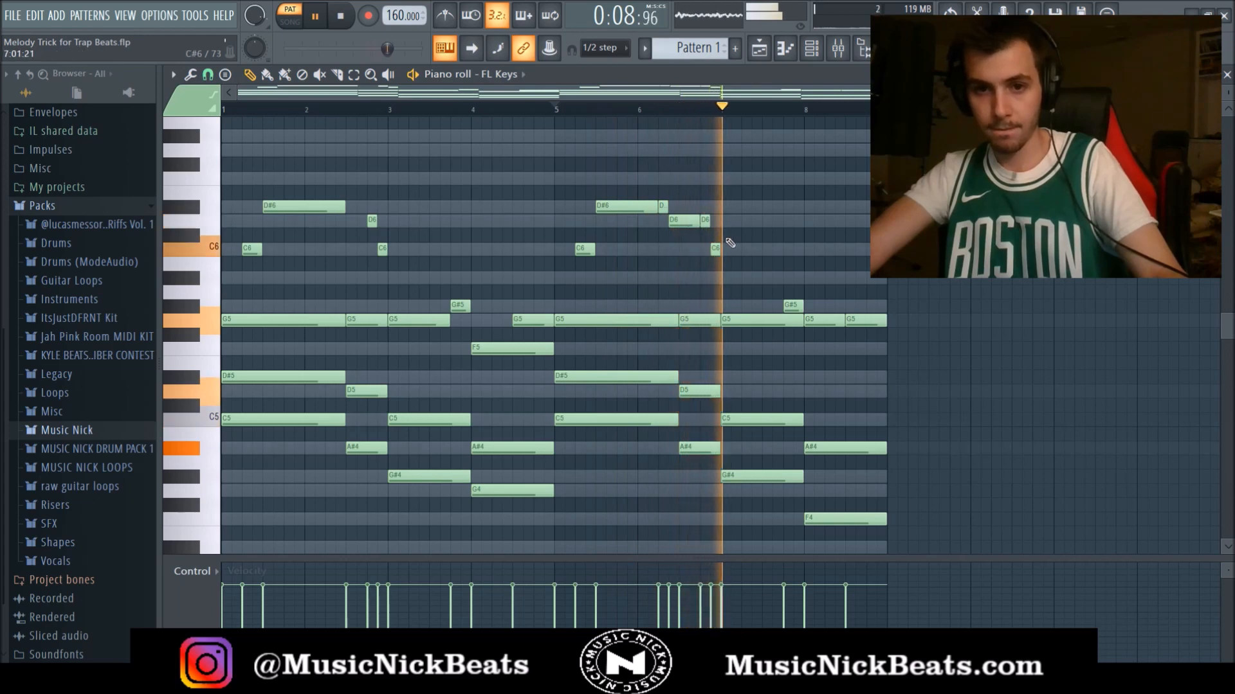
key(space)
key(space)
Shorten bar 8's second G5 to a quarter bar and fill the last quarter with a D5, after trying F5 and D#5 there
scroll(846, 299, down, 2)
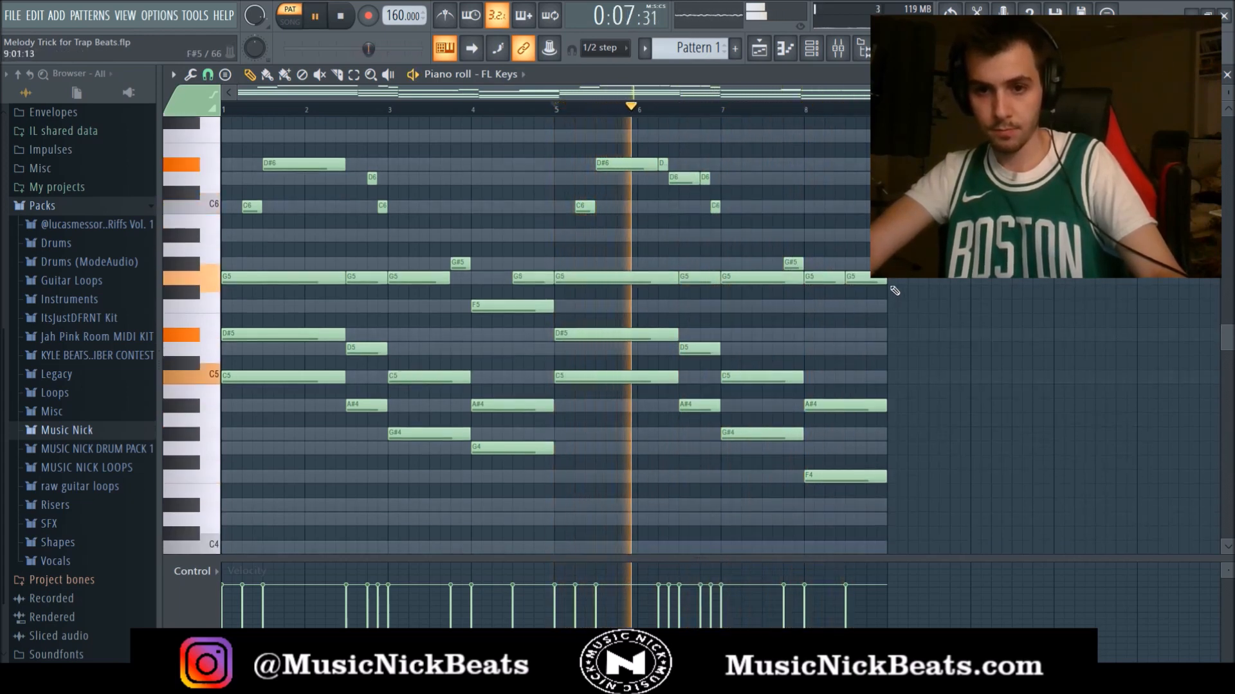
click(874, 306)
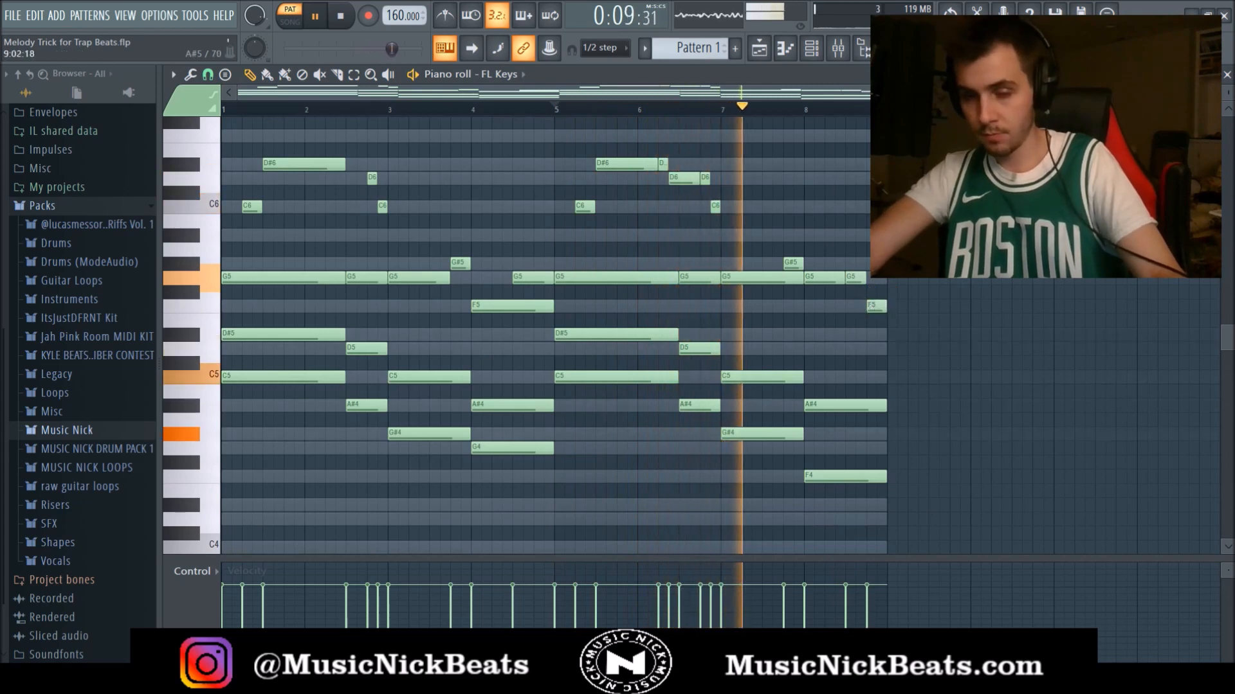
scroll(724, 222, down, 2)
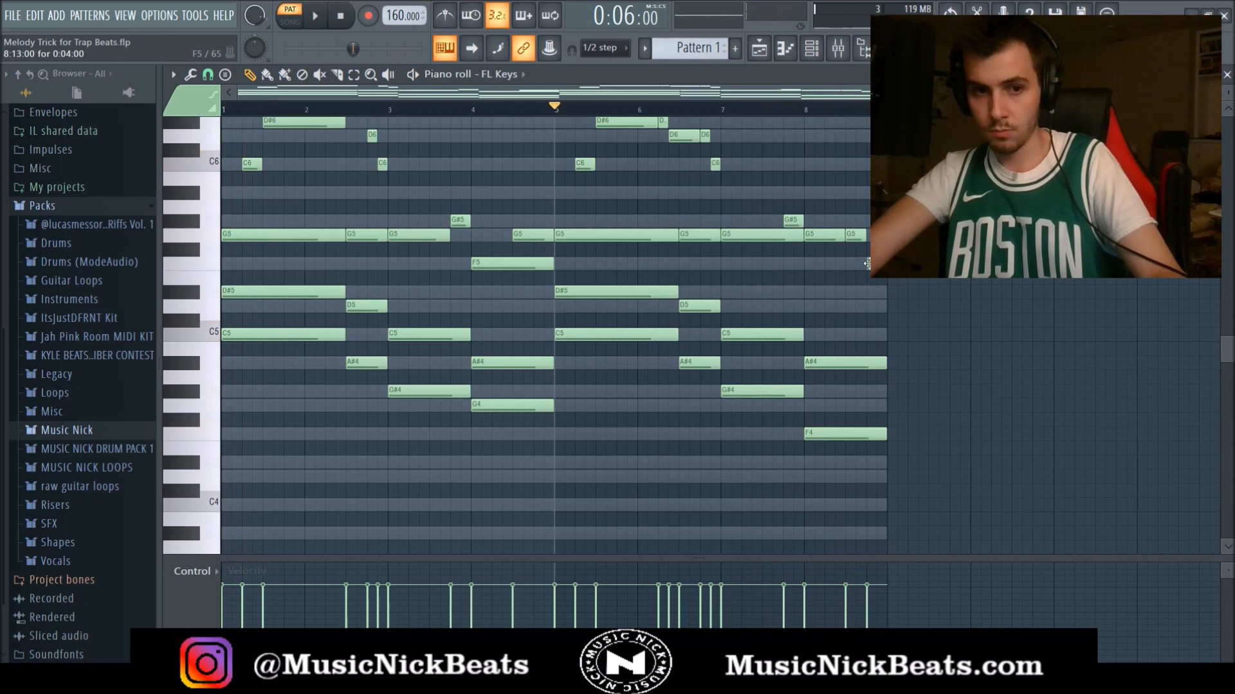
key(space)
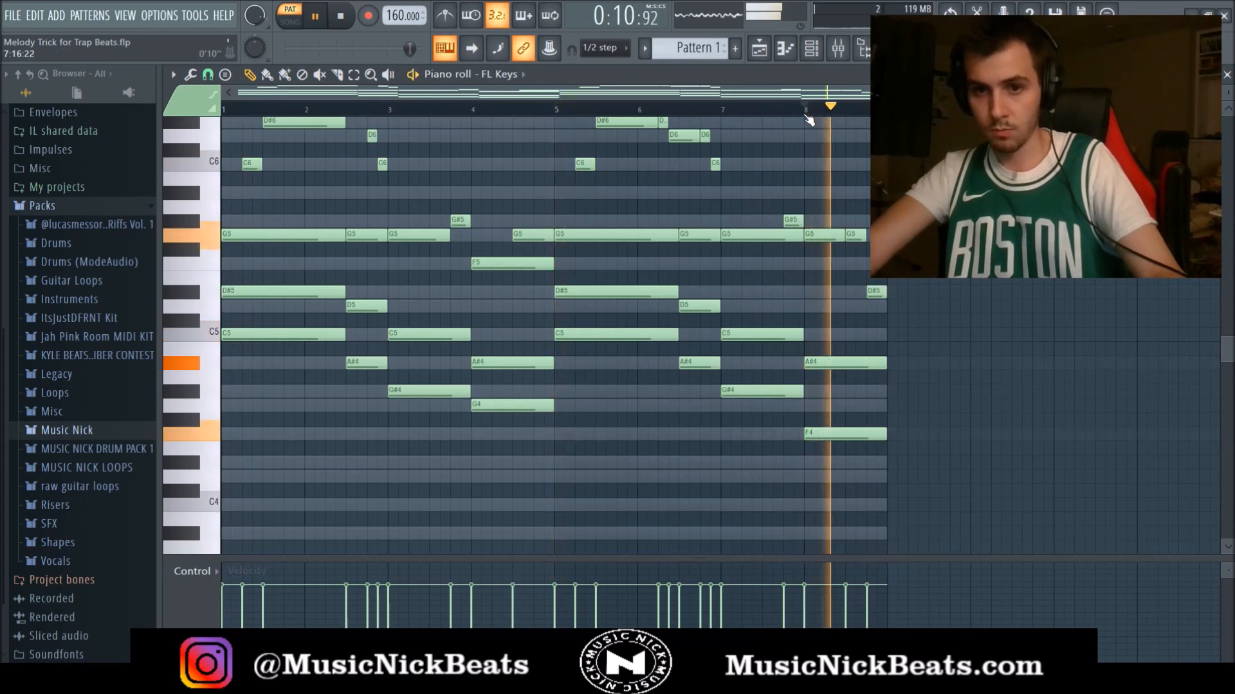
key(space)
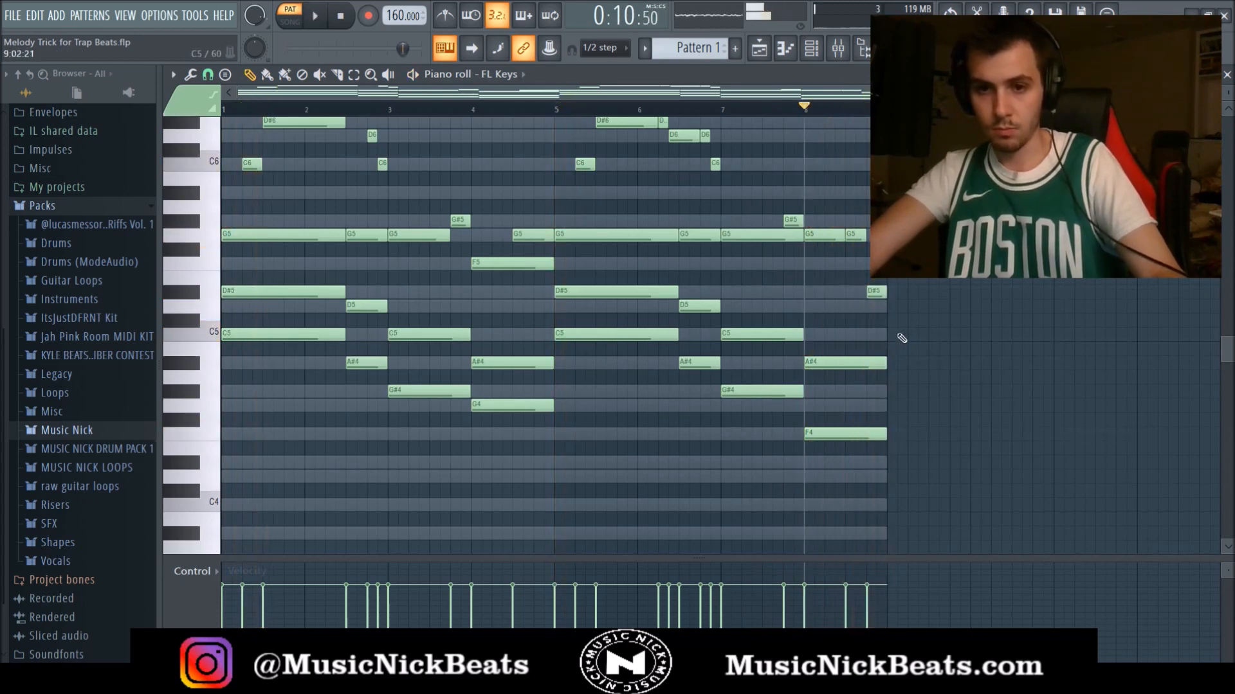
key(space)
drag(873, 293, 873, 306)
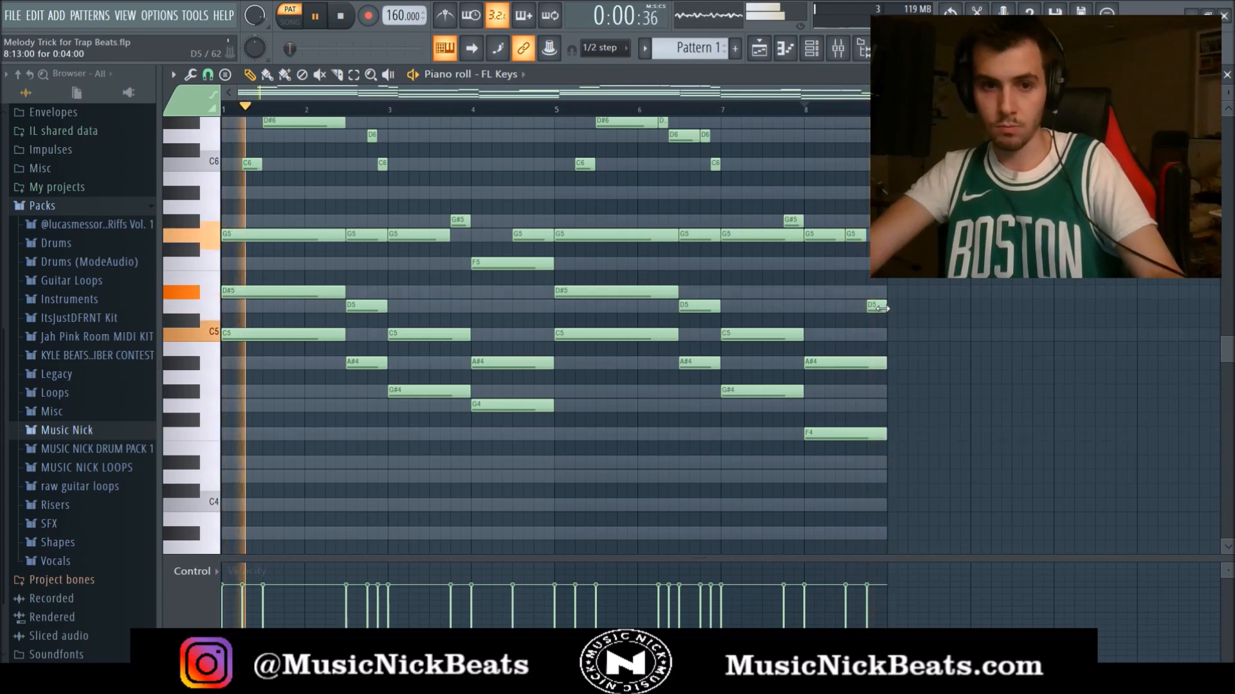
key(space)
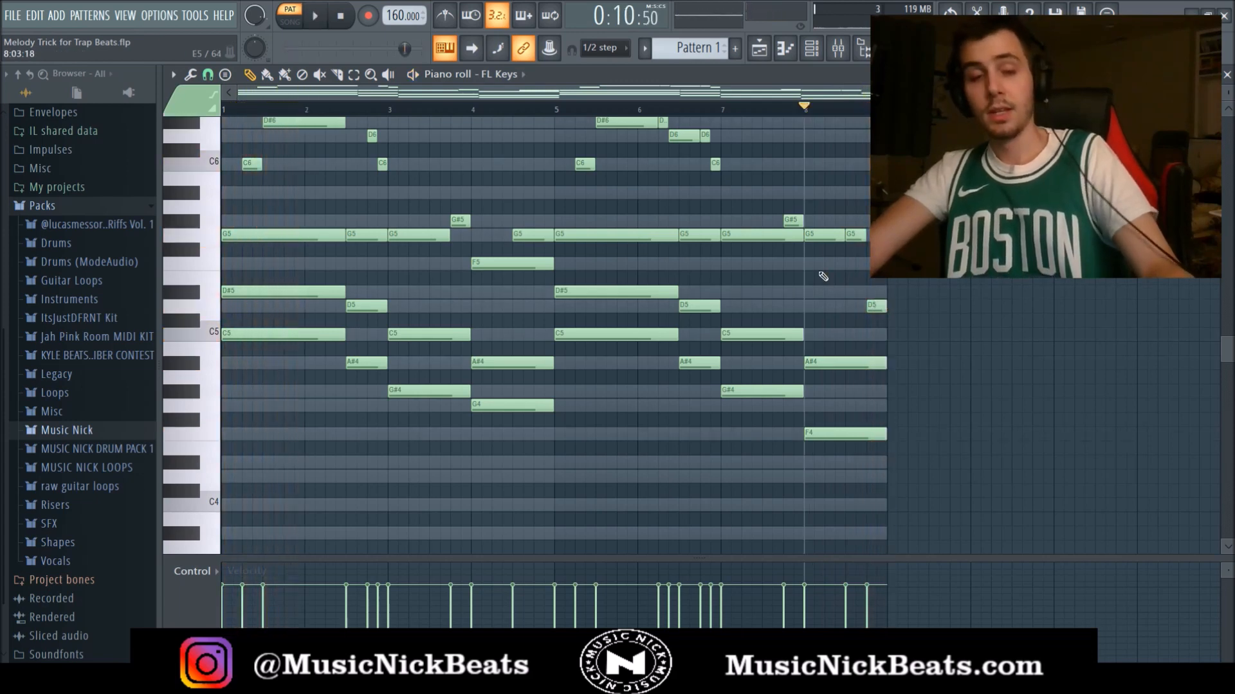
Play the eight-bar pattern from the beginning and listen to the chords and melody together
scroll(771, 224, up, 2)
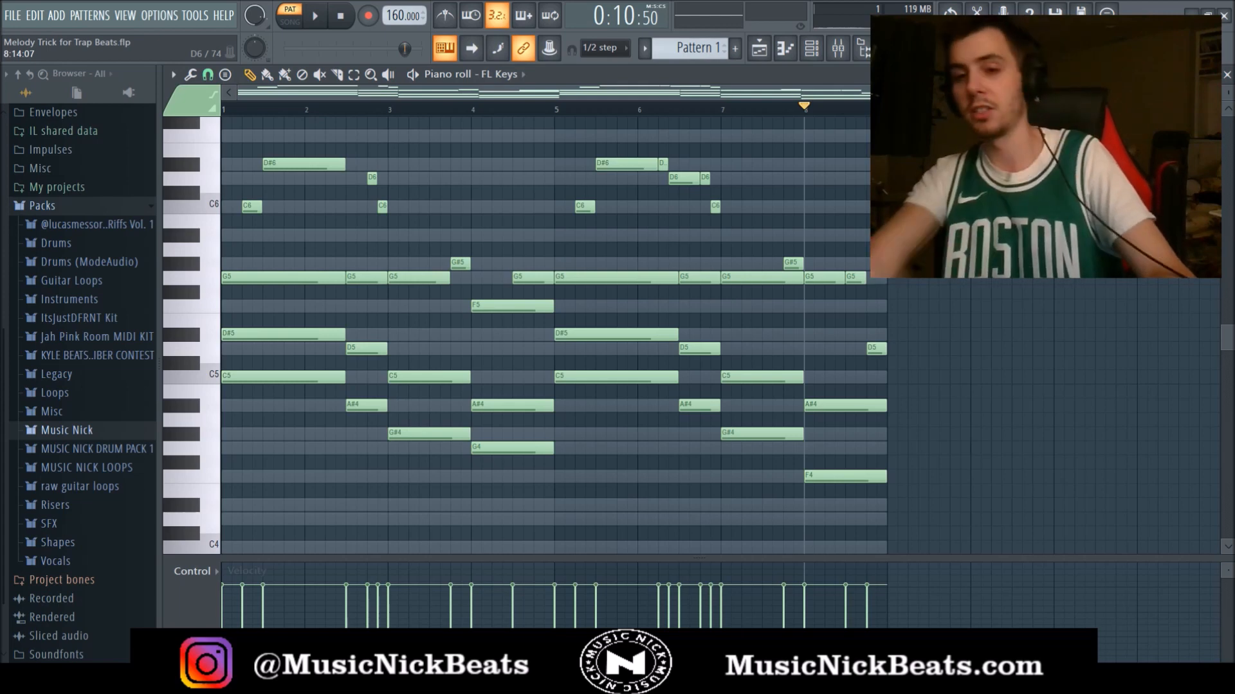
key(space)
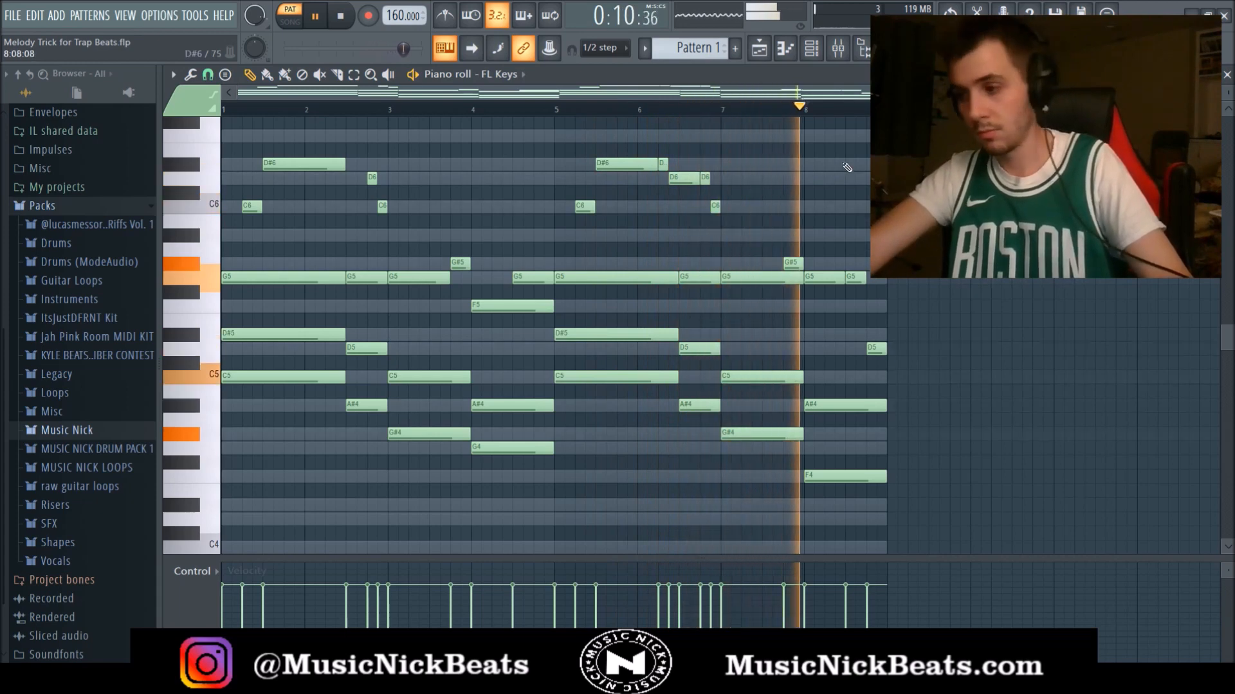
key(space)
scroll(341, 238, up, 3)
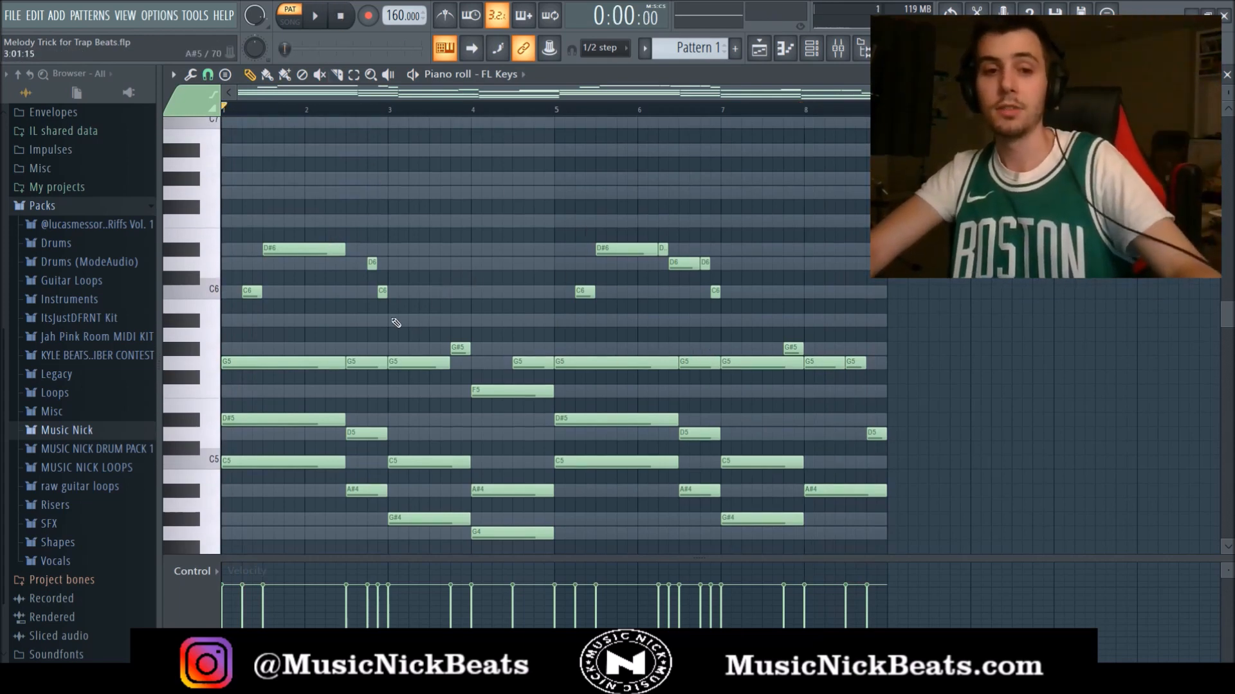
scroll(341, 376, down, 2)
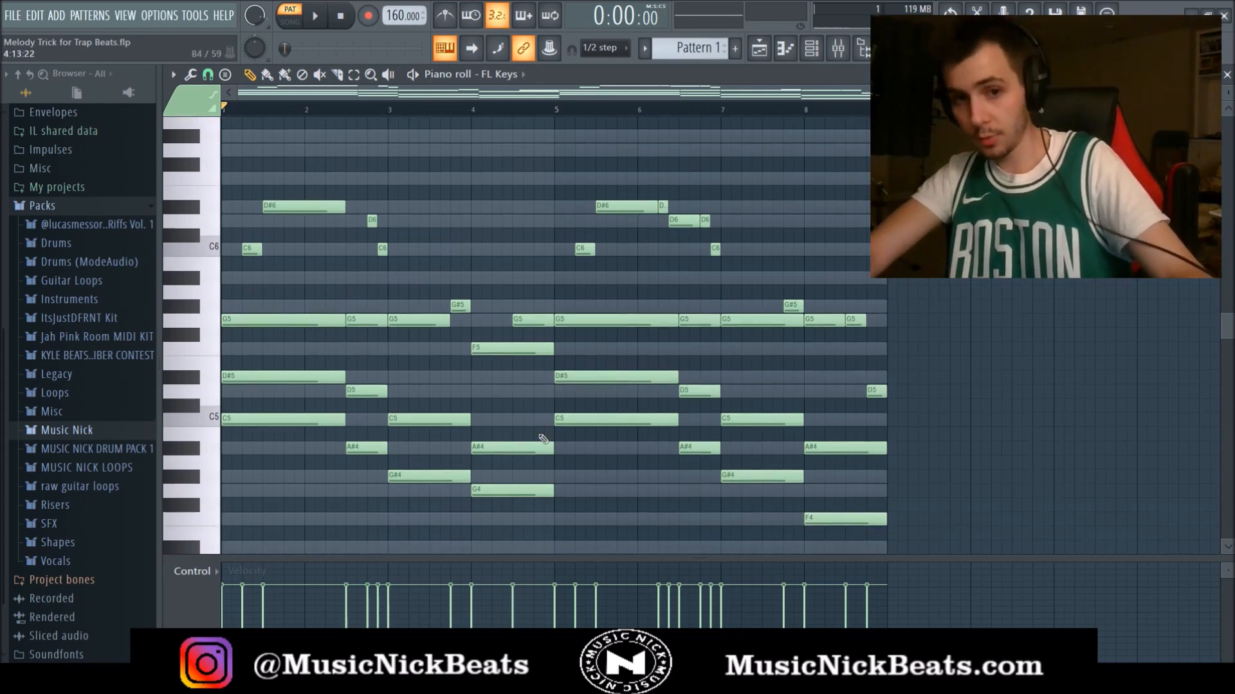
Play the pattern and try short D7 and C7 notes high above the end of bar 1
scroll(350, 395, up, 2)
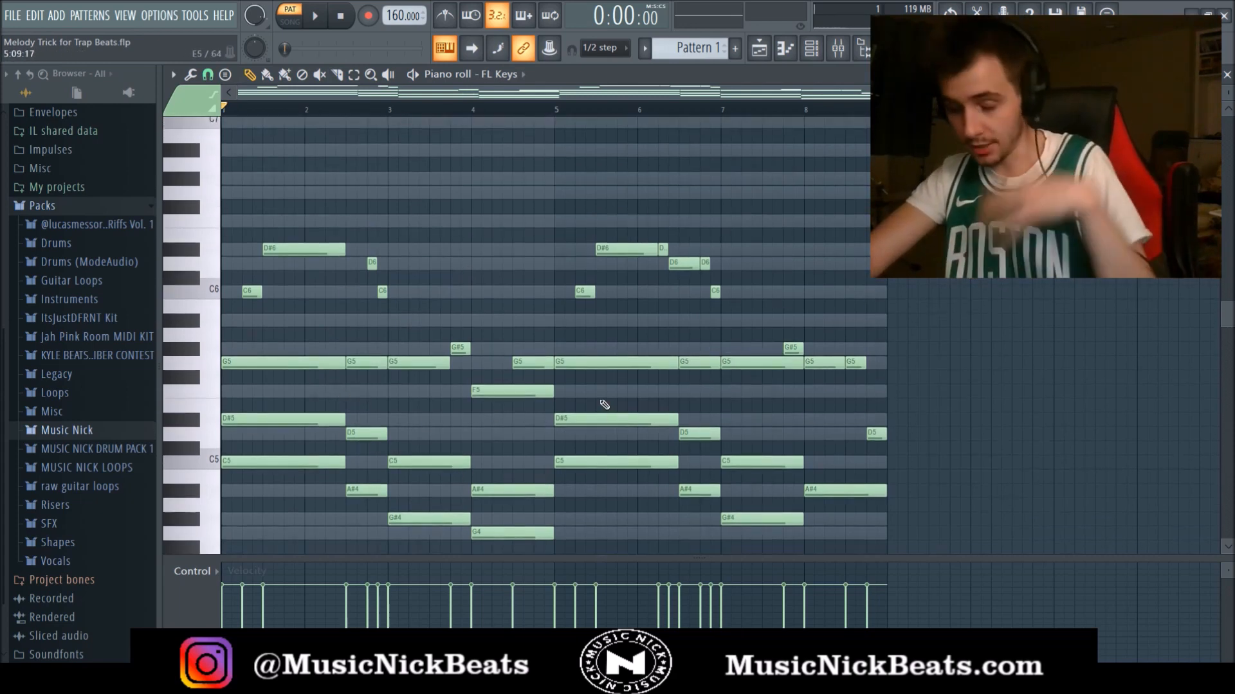
scroll(605, 404, up, 4)
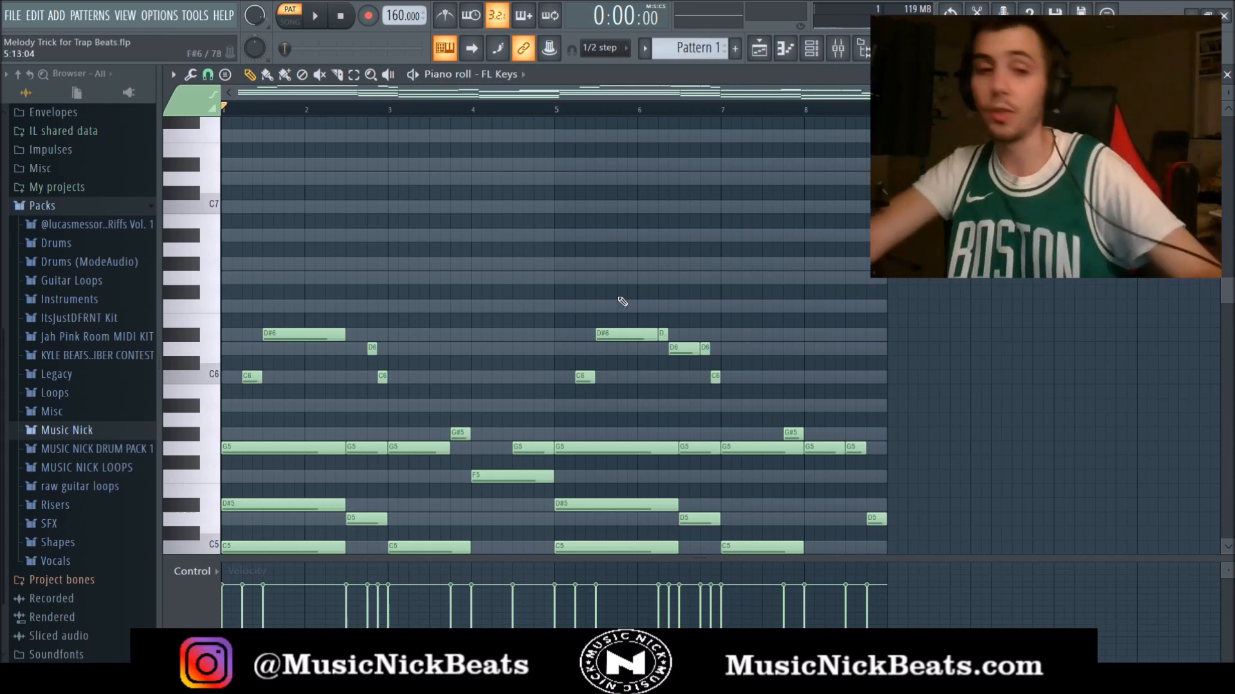
key(space)
scroll(294, 287, up, 2)
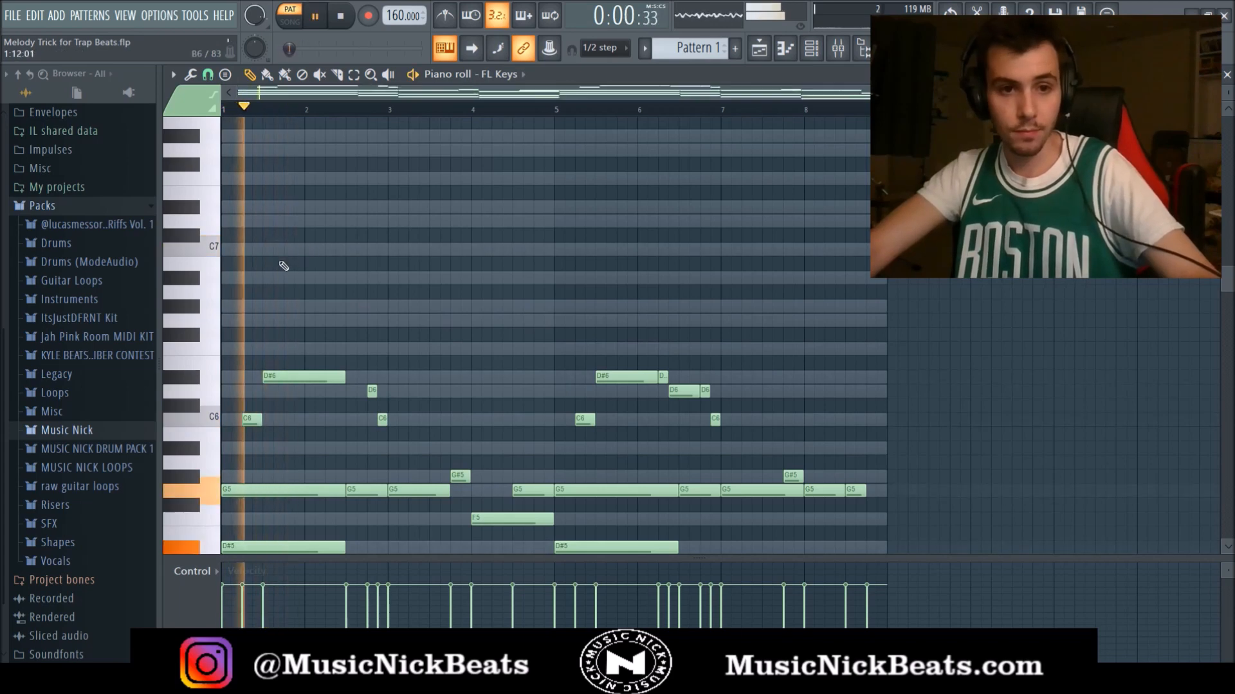
click(288, 221)
click(298, 250)
key(space)
right_click(293, 222)
key(space)
right_click(302, 250)
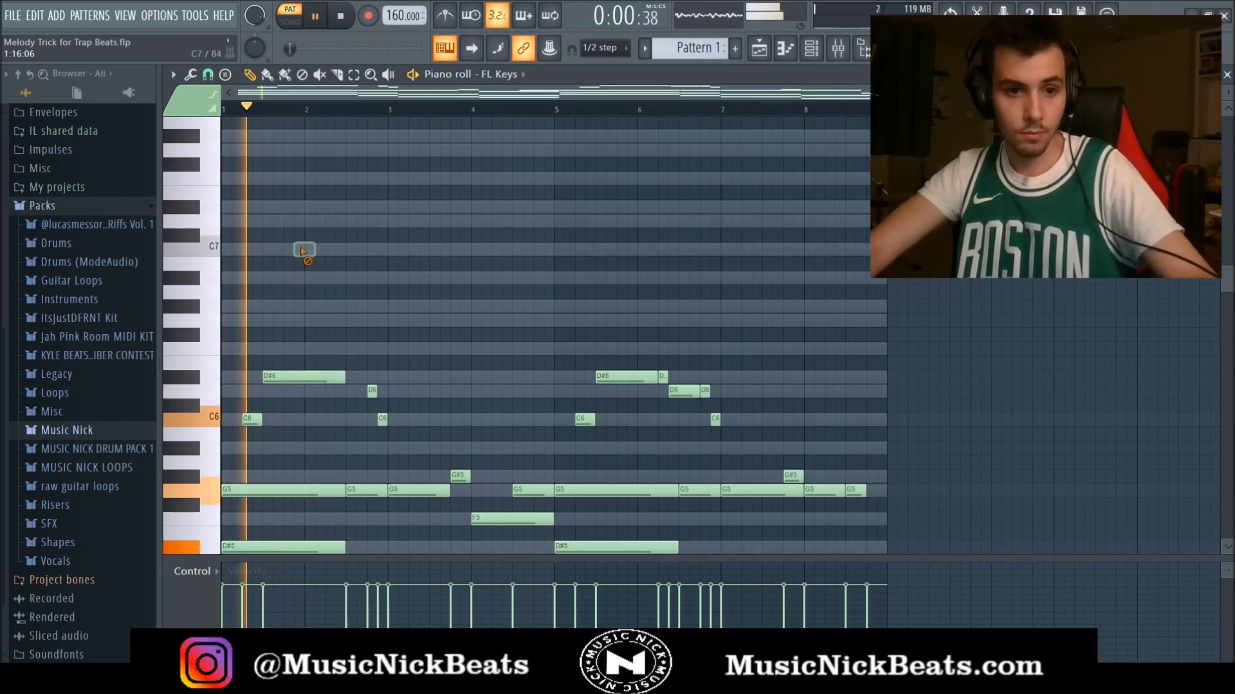
key(space)
Add a quarter-bar A#6 at the end of bar 1 and a quarter-bar G6 at the start of bar 2, auditioning them
click(289, 277)
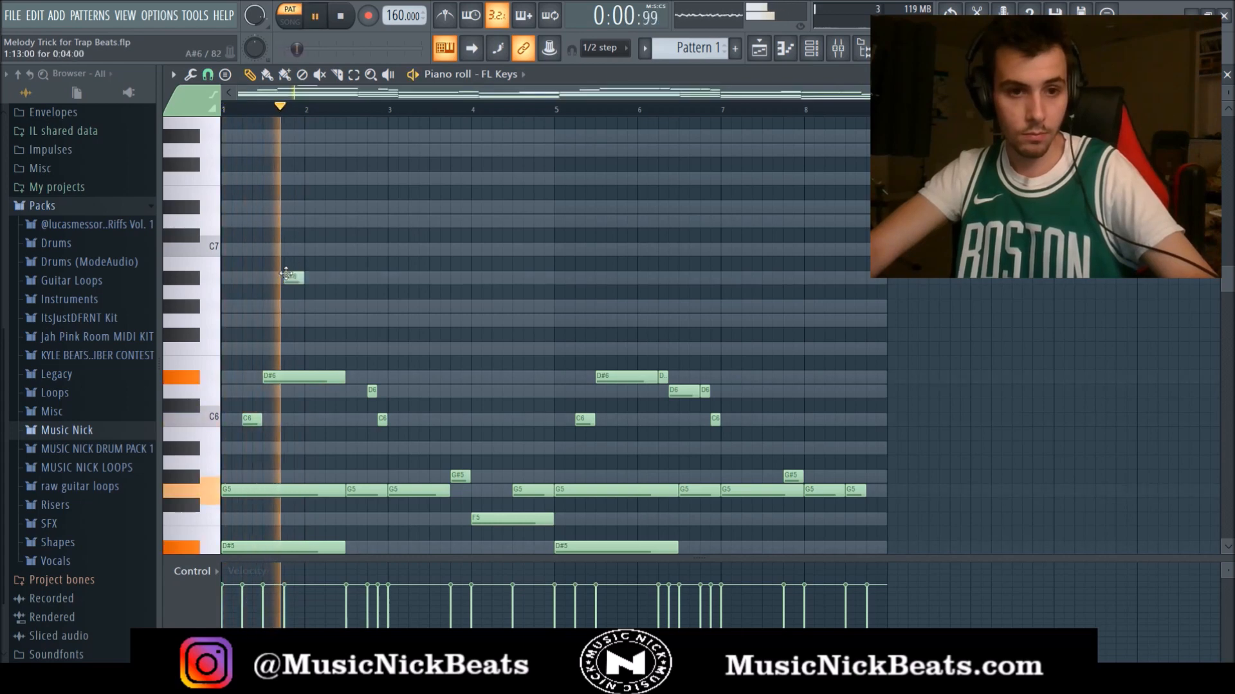
click(312, 306)
key(space)
key(space)
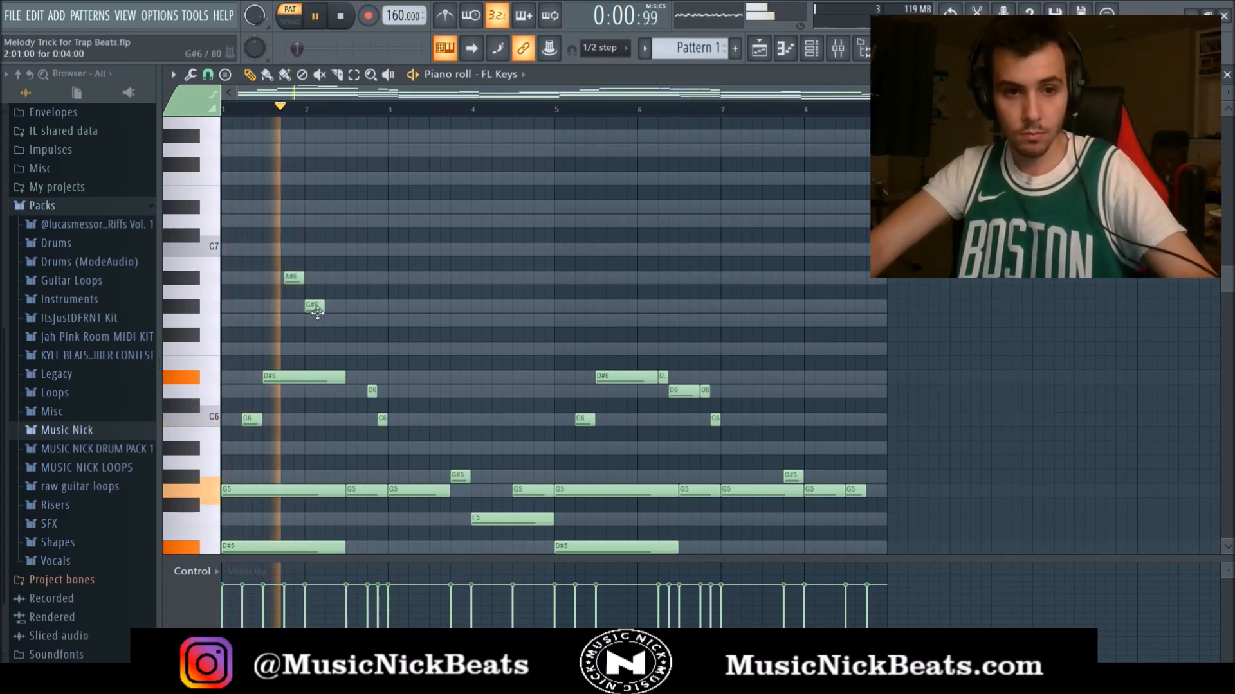
mouse_move(323, 312)
mouse_down()
mouse_move(349, 307)
mouse_move(317, 321)
mouse_up()
scroll(314, 308, down, 3)
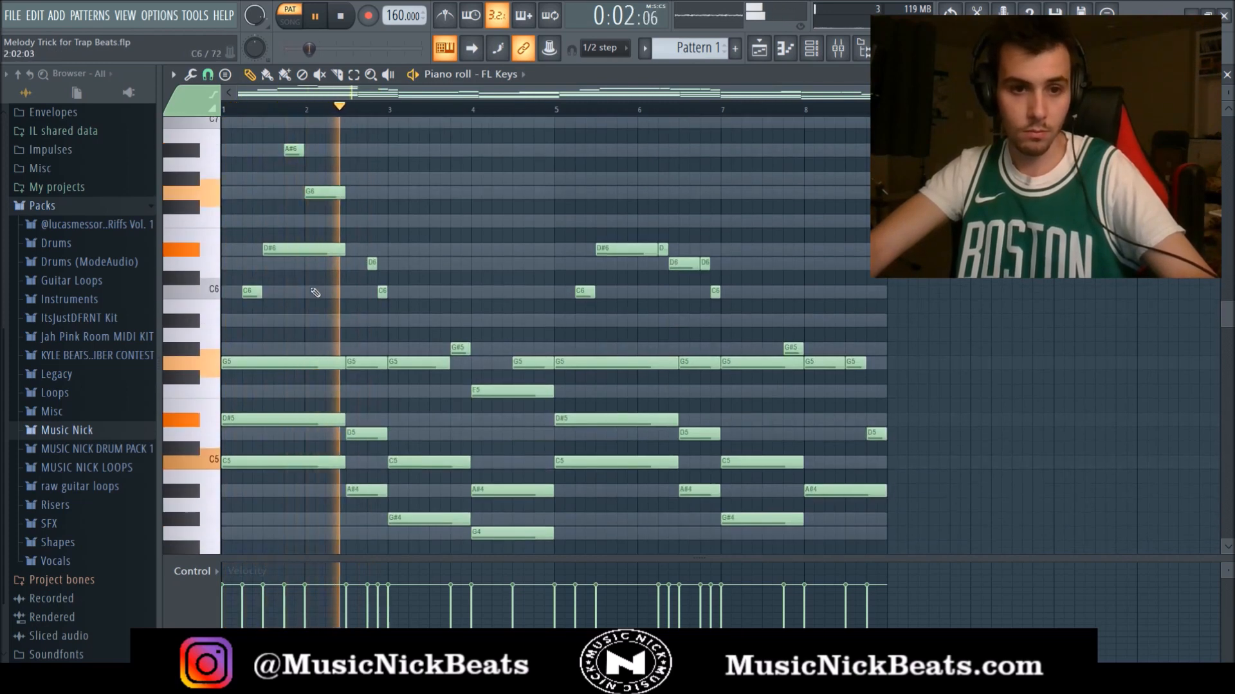
mouse_move(345, 193)
mouse_down()
mouse_move(332, 196)
mouse_move(356, 199)
mouse_up()
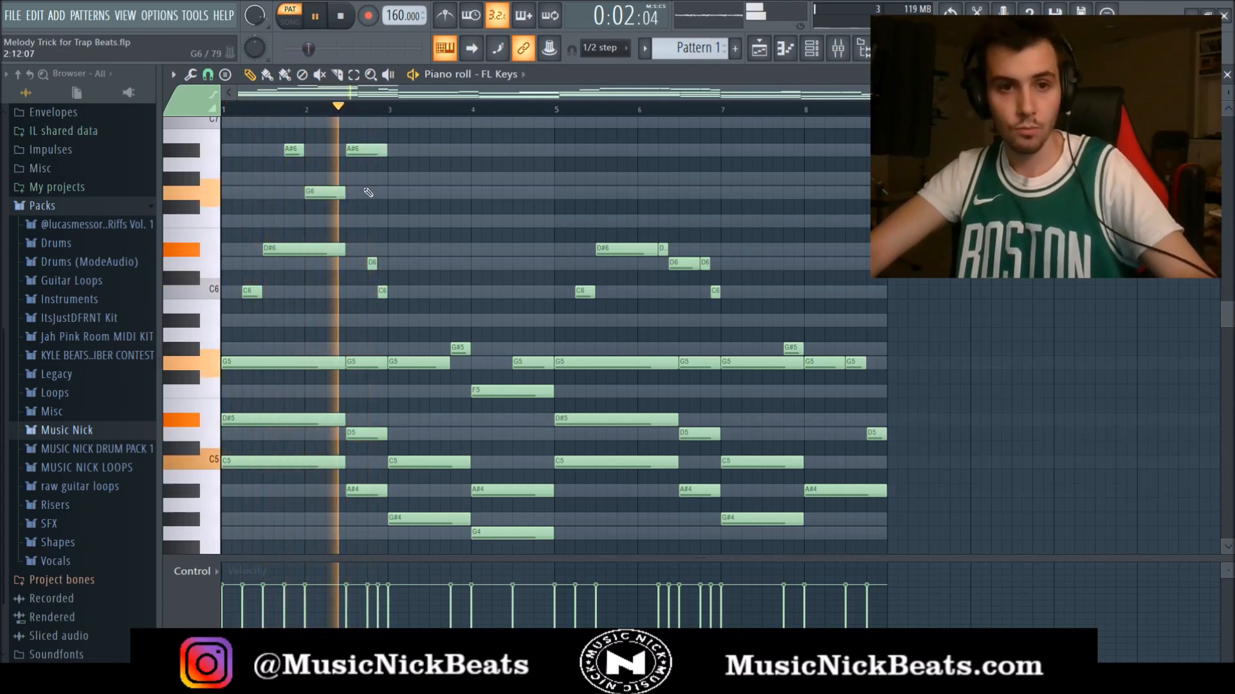
drag(341, 198, 322, 194)
Add a quarter-bar A#6 on bar 2's second quarter after trying a G#6 there, and clear the A#6 from the bar's second half
click(327, 182)
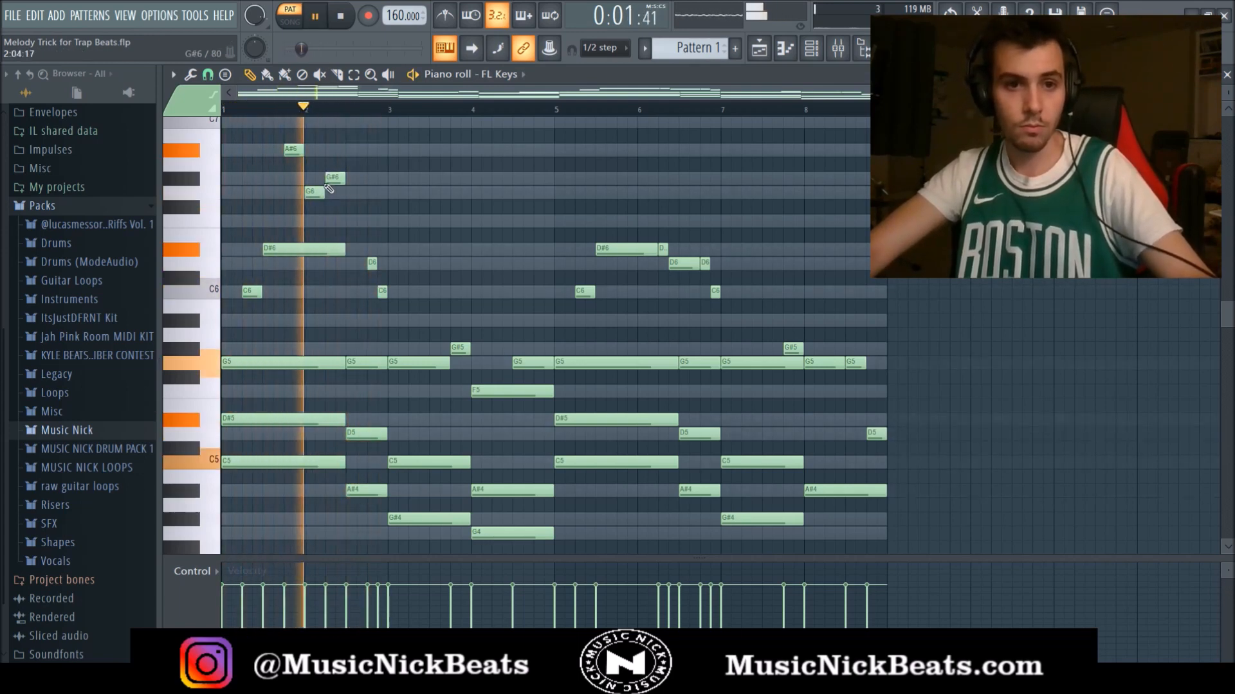
click(348, 152)
right_click(352, 152)
right_click(333, 182)
key(space)
key(space)
click(333, 151)
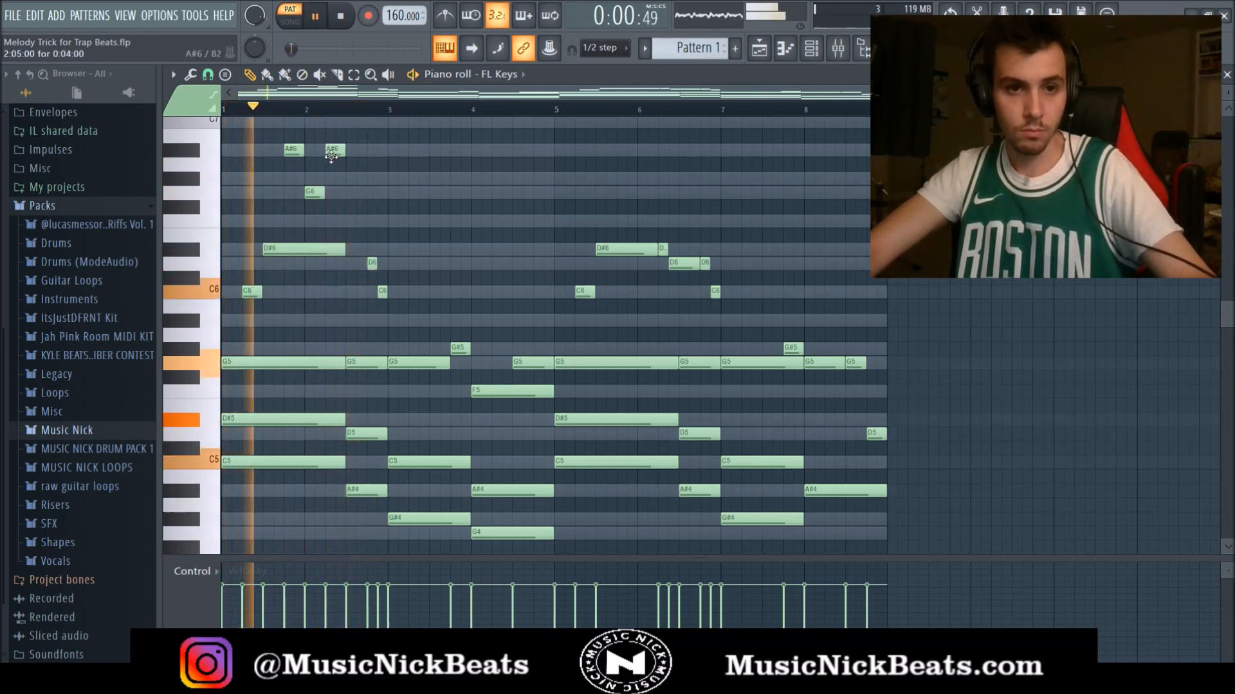
Try quarter-bar D7 and C7 notes in the second half of bar 2 and replay
scroll(346, 196, up, 3)
click(353, 179)
click(374, 206)
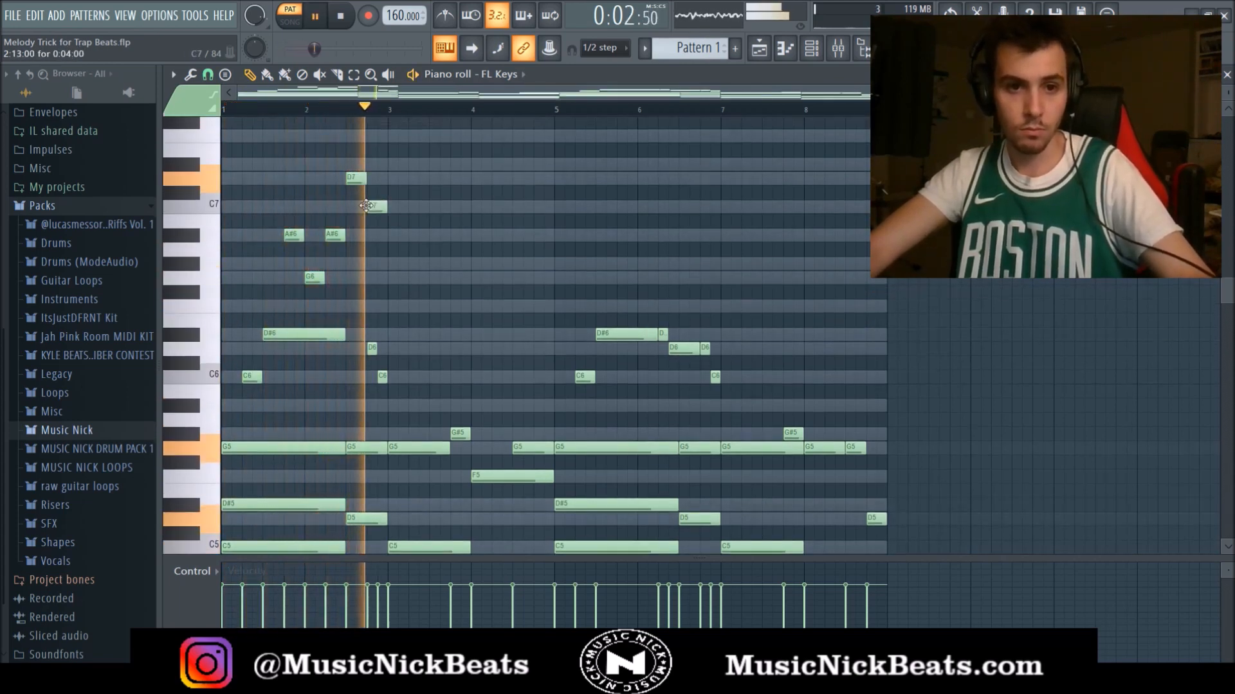
key(space)
key(space)
right_click(373, 206)
right_click(356, 178)
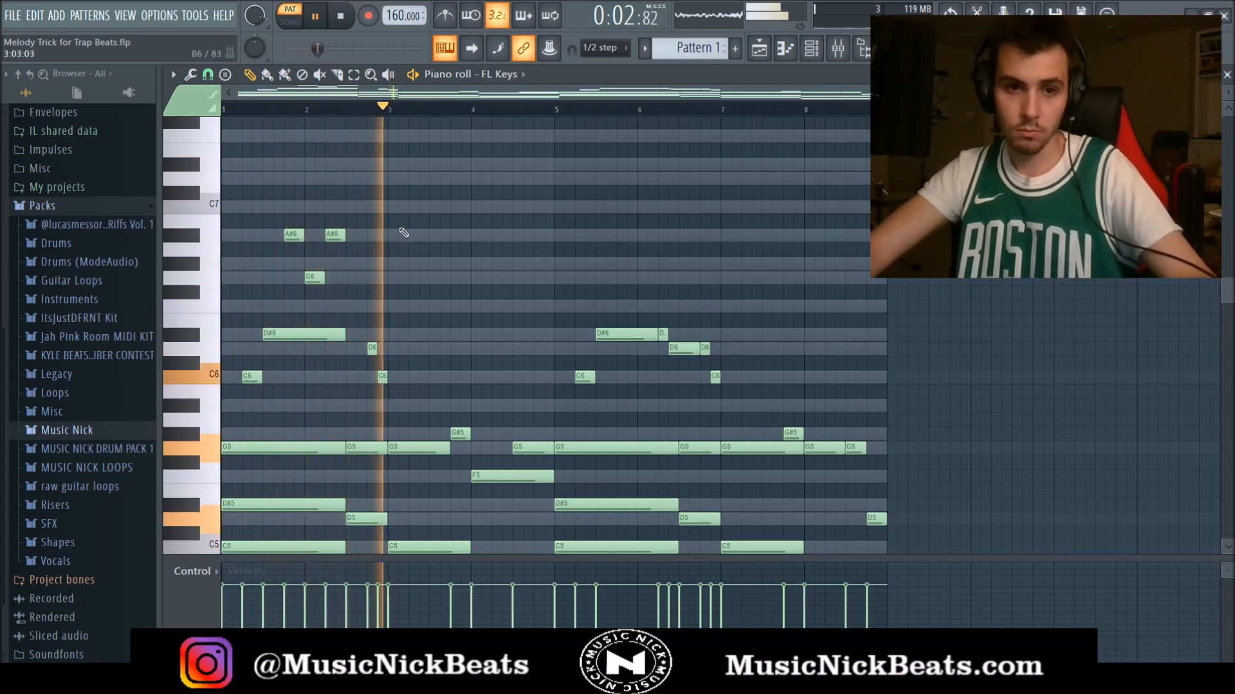
Try quarter-bar C7, A#6 and G#6 notes on the last three quarters of bar 3, replacing the G#6 with a C7
click(415, 206)
click(432, 235)
click(453, 263)
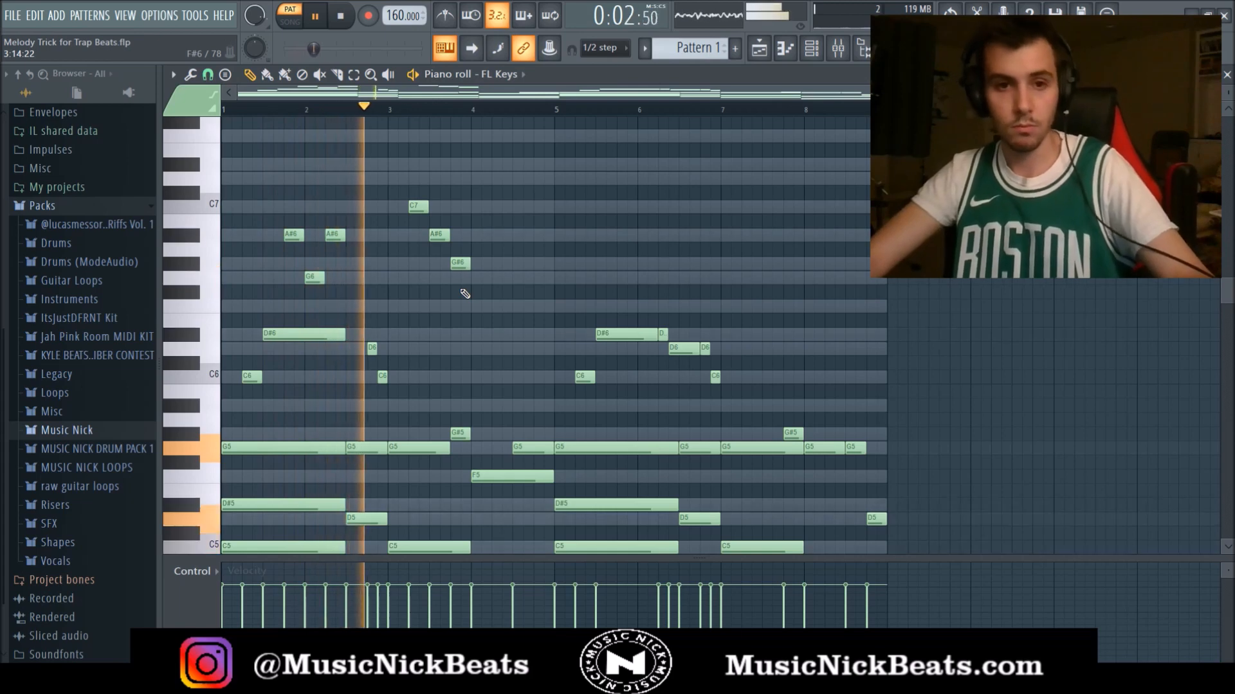
right_click(461, 264)
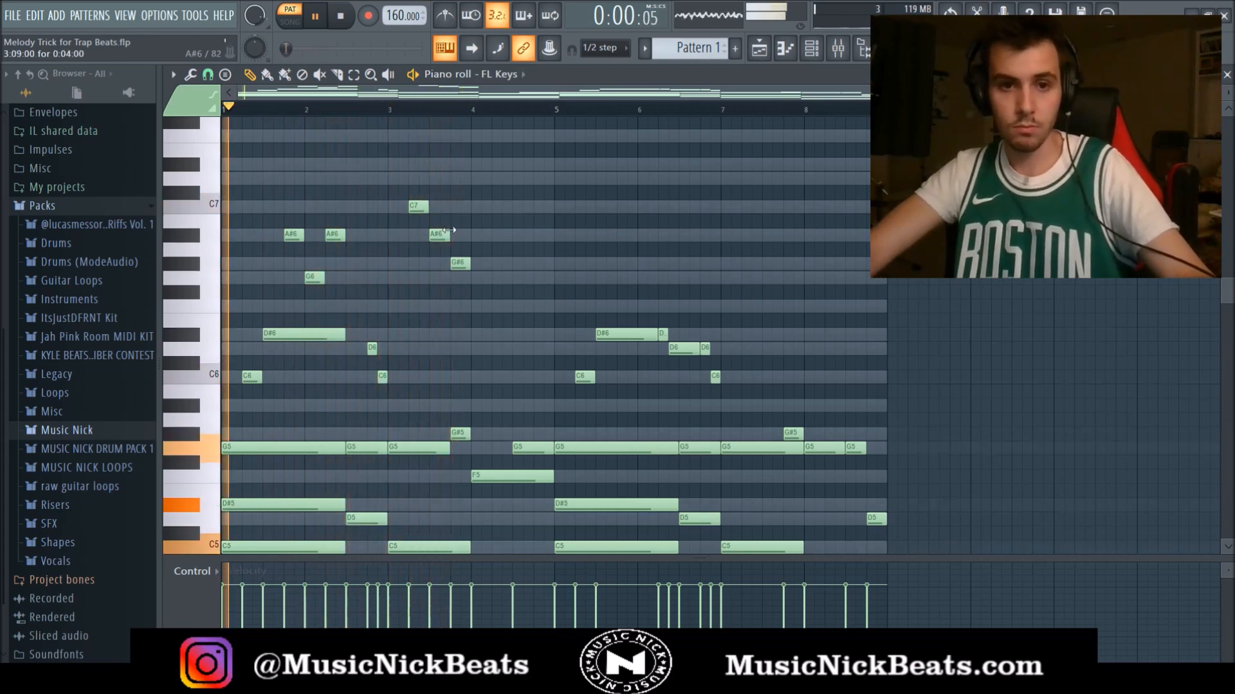
click(462, 207)
drag(457, 206, 446, 206)
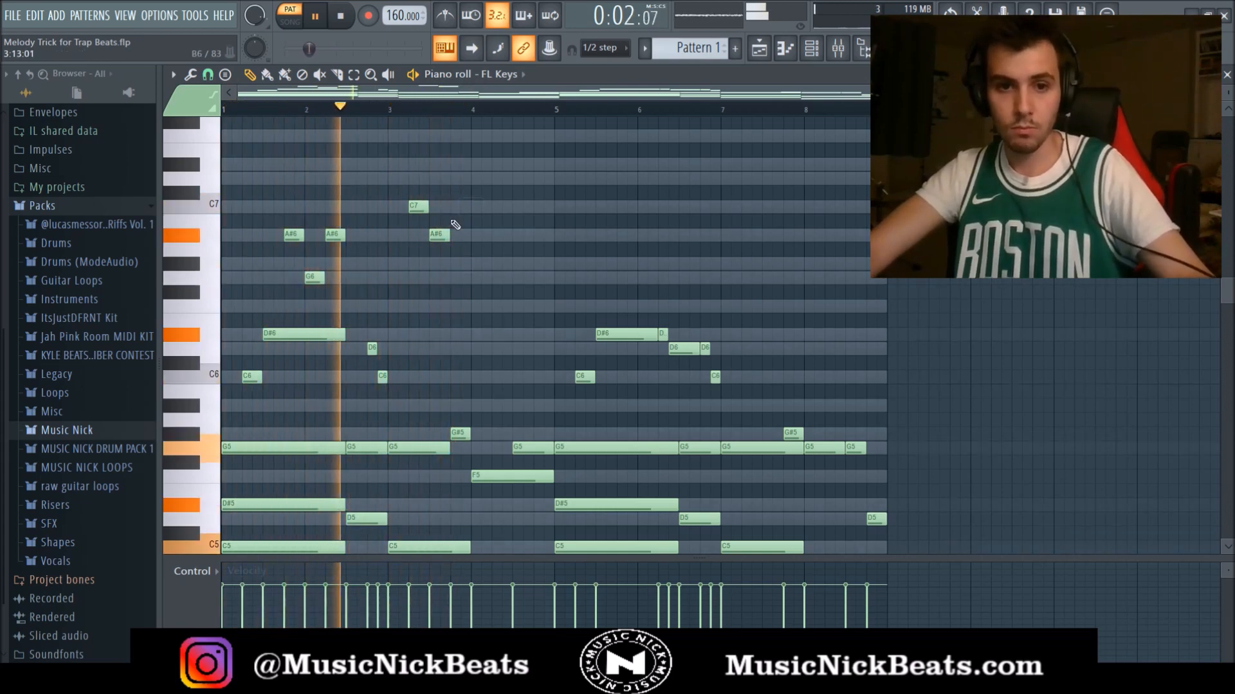
Shift bar 3's high C7 and A#6 notes a quarter bar earlier, audition them and delete them
drag(499, 266, 418, 186)
key(space)
drag(419, 207, 388, 207)
key(space)
right_click(387, 207)
right_click(408, 234)
right_click(429, 207)
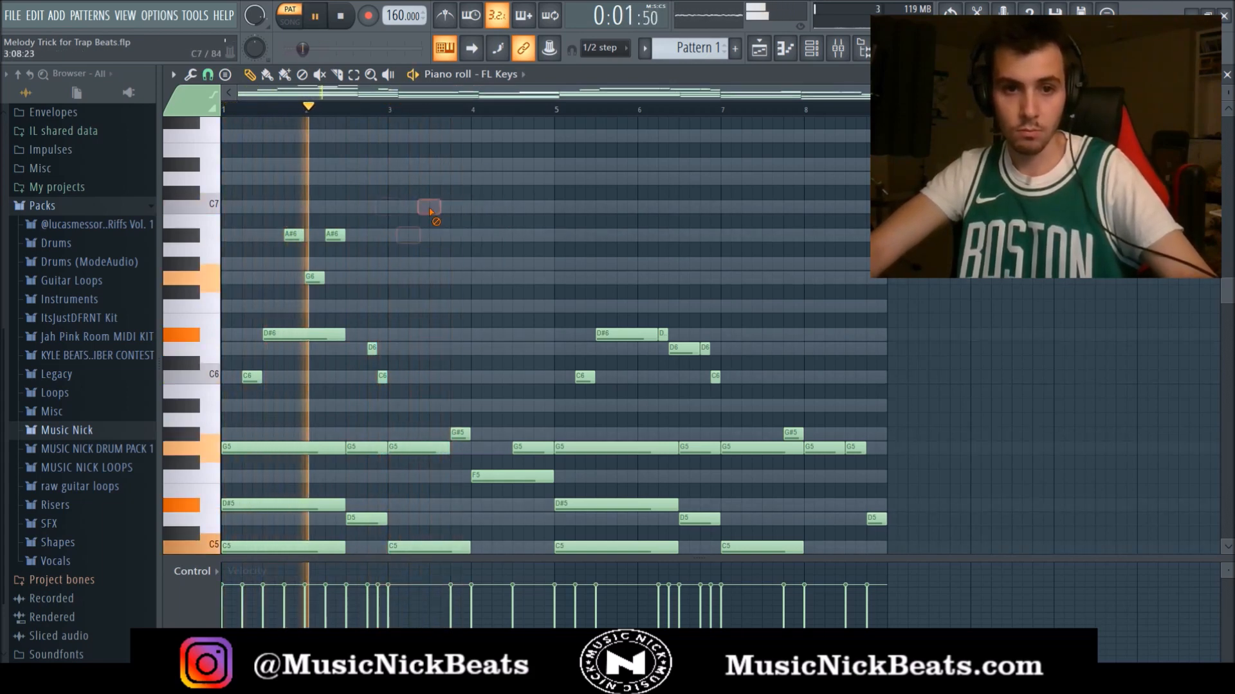
Try a quarter-bar A#6 followed by a C7 in the first half of bar 3
click(395, 236)
click(412, 208)
click(434, 236)
right_click(436, 236)
key(space)
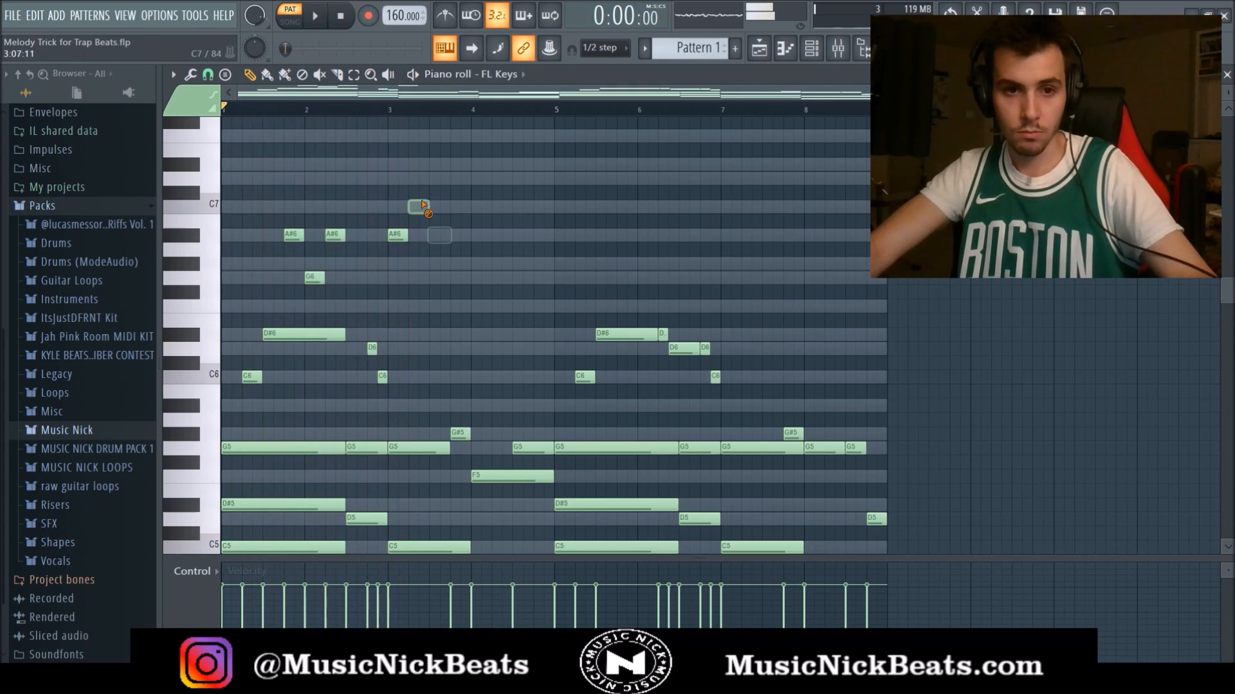
right_click(419, 209)
right_click(398, 235)
Add a quarter-bar A#6 on bar 2's last quarter and quarter-bar C7 and A#6 notes in the first half of bar 3
key(space)
click(366, 235)
click(396, 206)
click(413, 236)
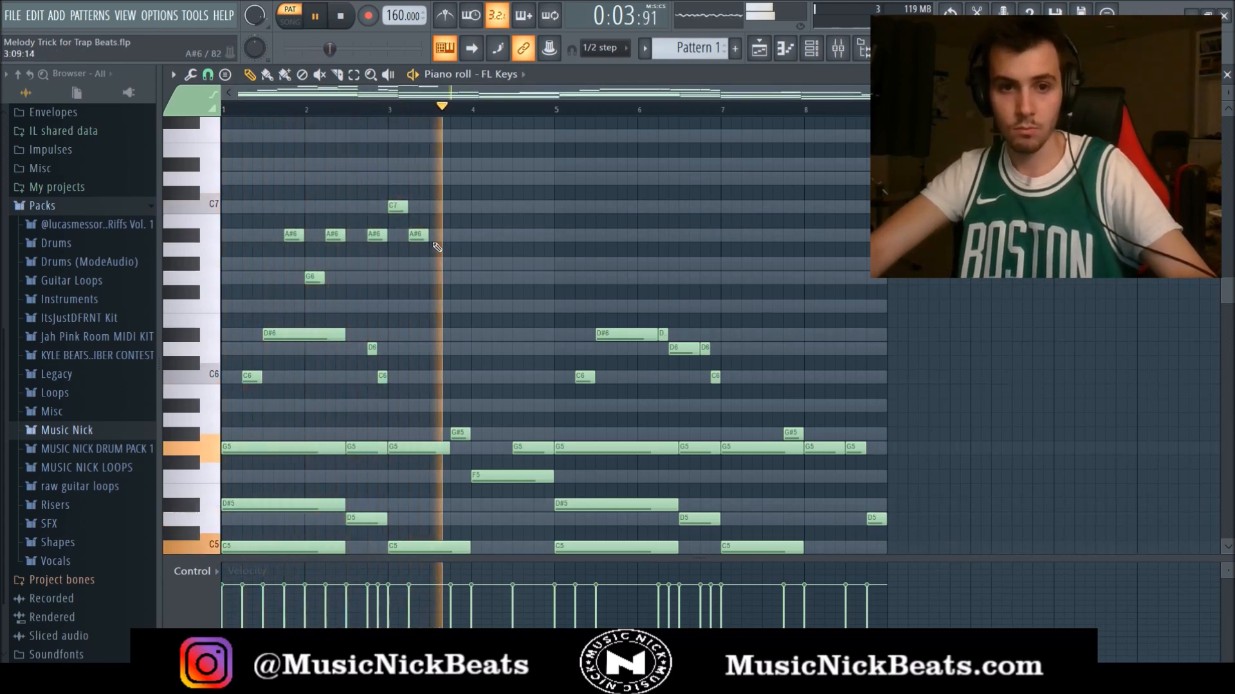
Fill bar 3's second half with quarter-bar G6 and F6 notes and place a quarter-bar G6 at the start of bar 4
click(456, 306)
click(486, 277)
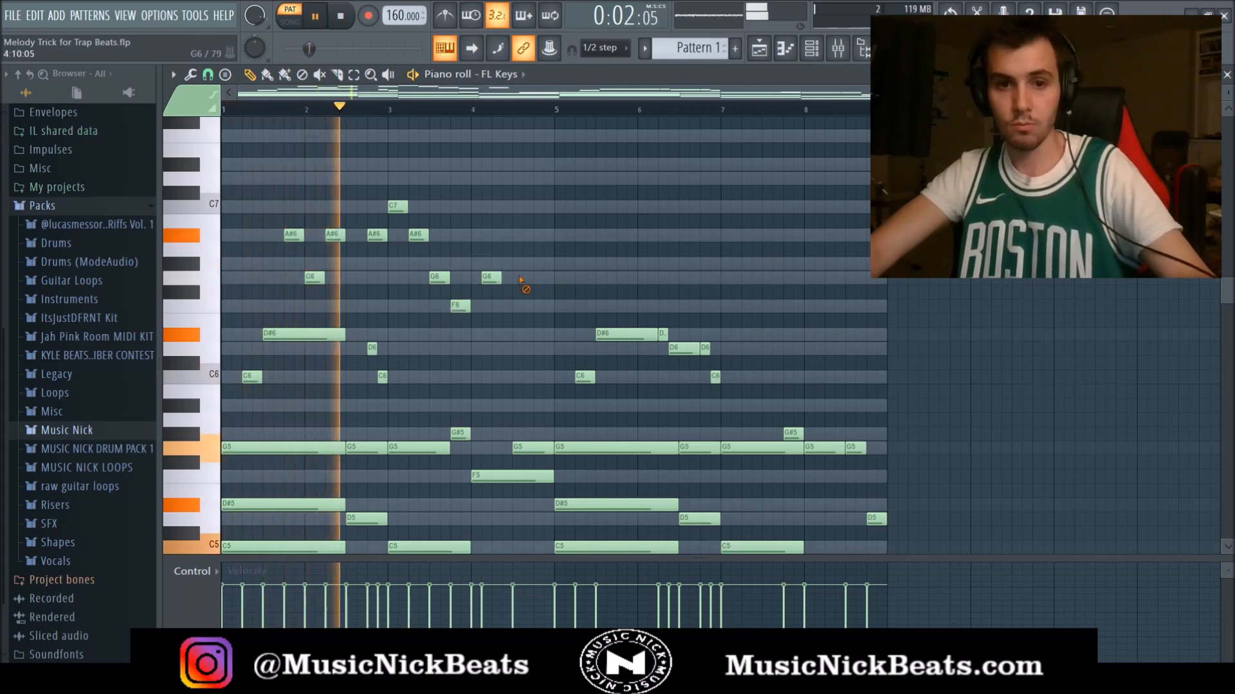
right_click(491, 280)
click(483, 280)
right_click(492, 280)
click(471, 279)
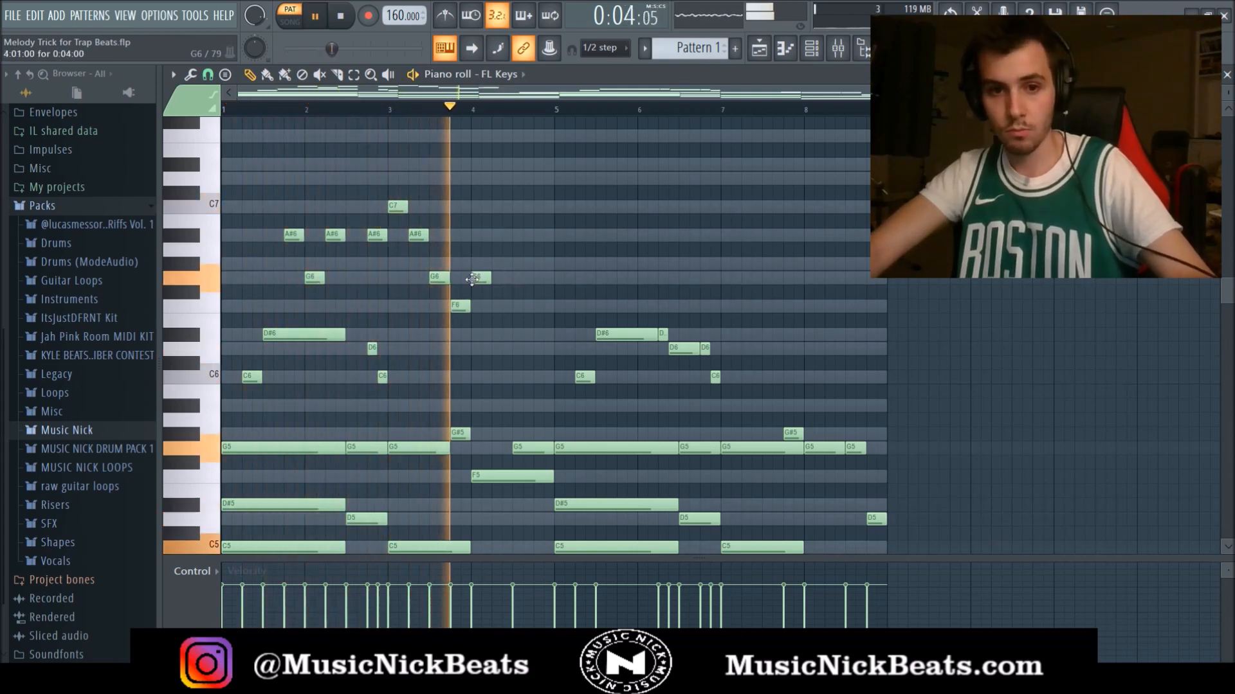
Replay and finish bar 4 with a quarter-bar G#6 on its second quarter and a half-bar G6, after trying a longer G#6
key(space)
key(space)
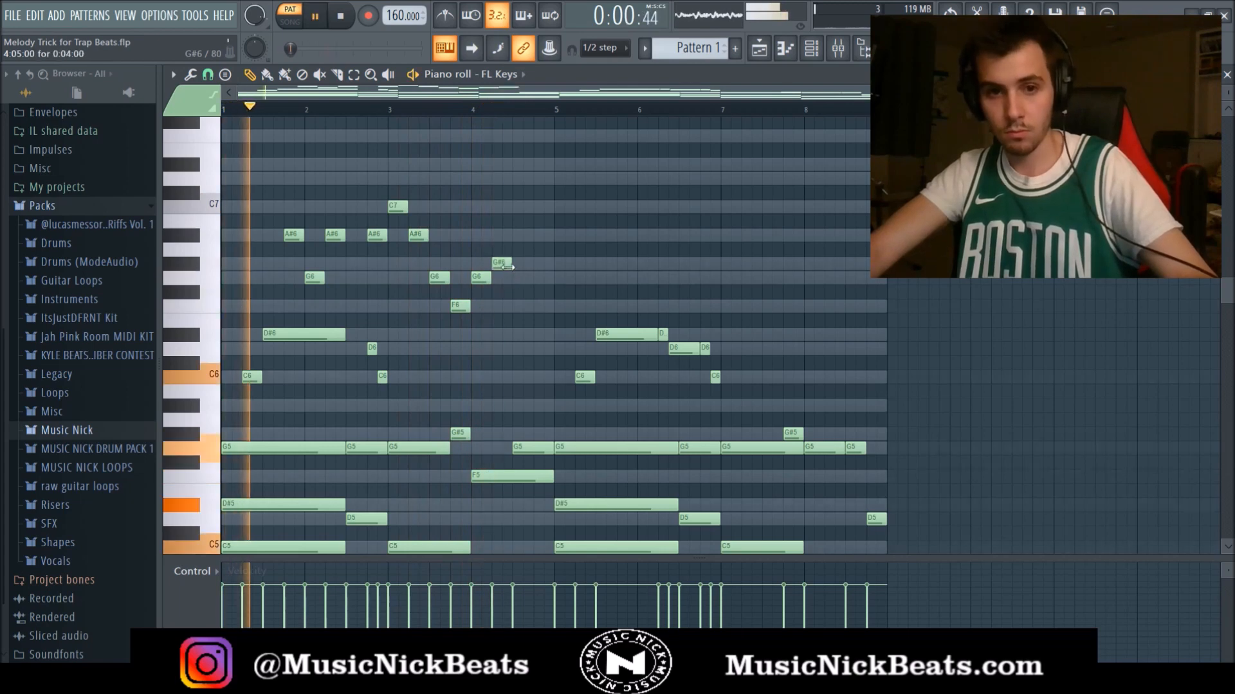
drag(509, 265, 551, 270)
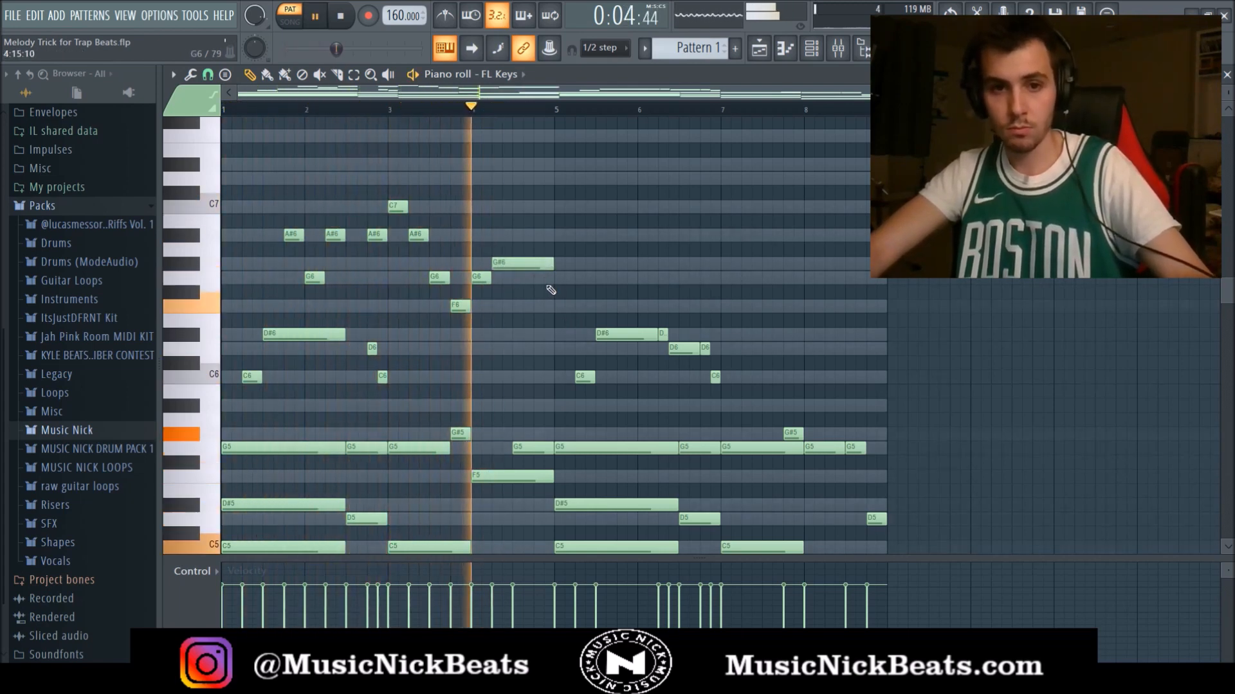
key(space)
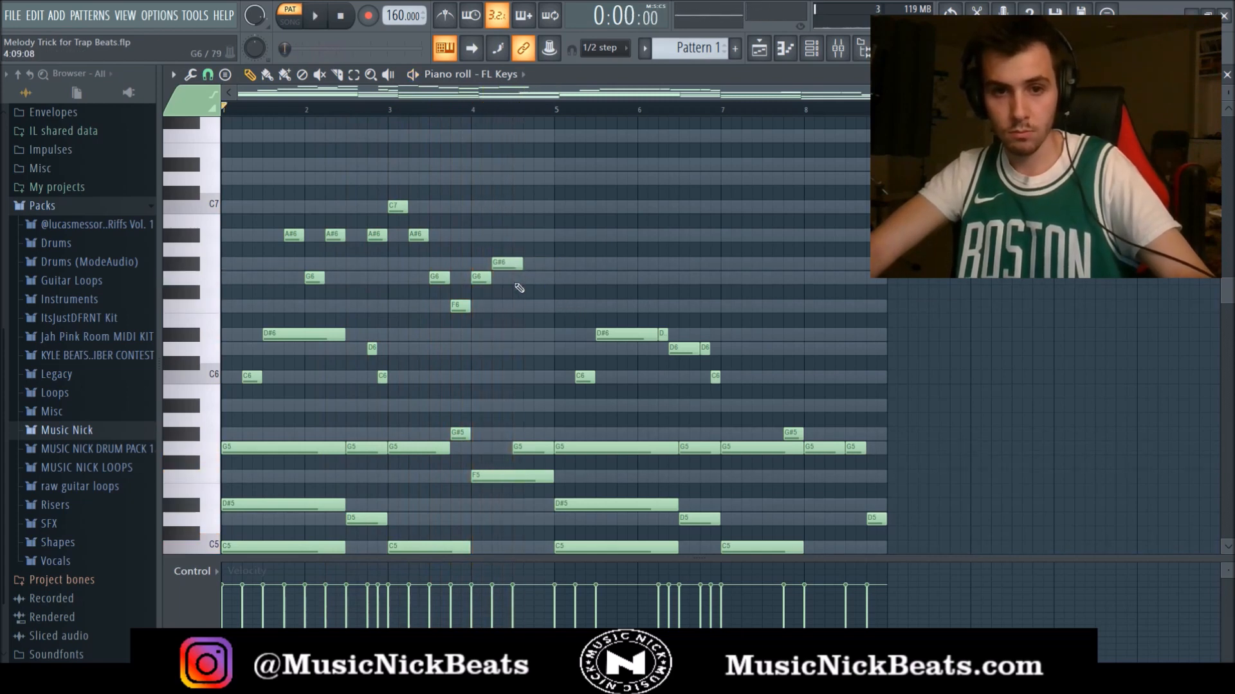
drag(522, 266, 548, 281)
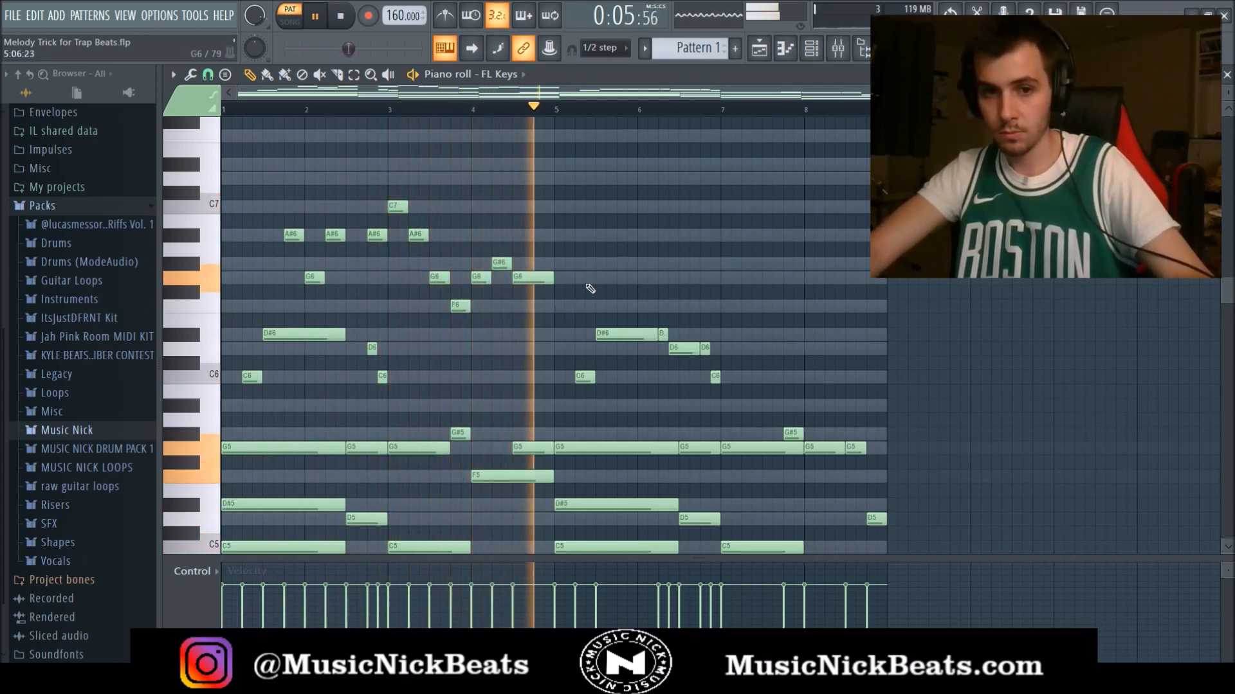
Stop playback and move all the new high notes from bars 1 to 4 four bars later, into bars 5 to 8
key(space)
drag(561, 327, 260, 172)
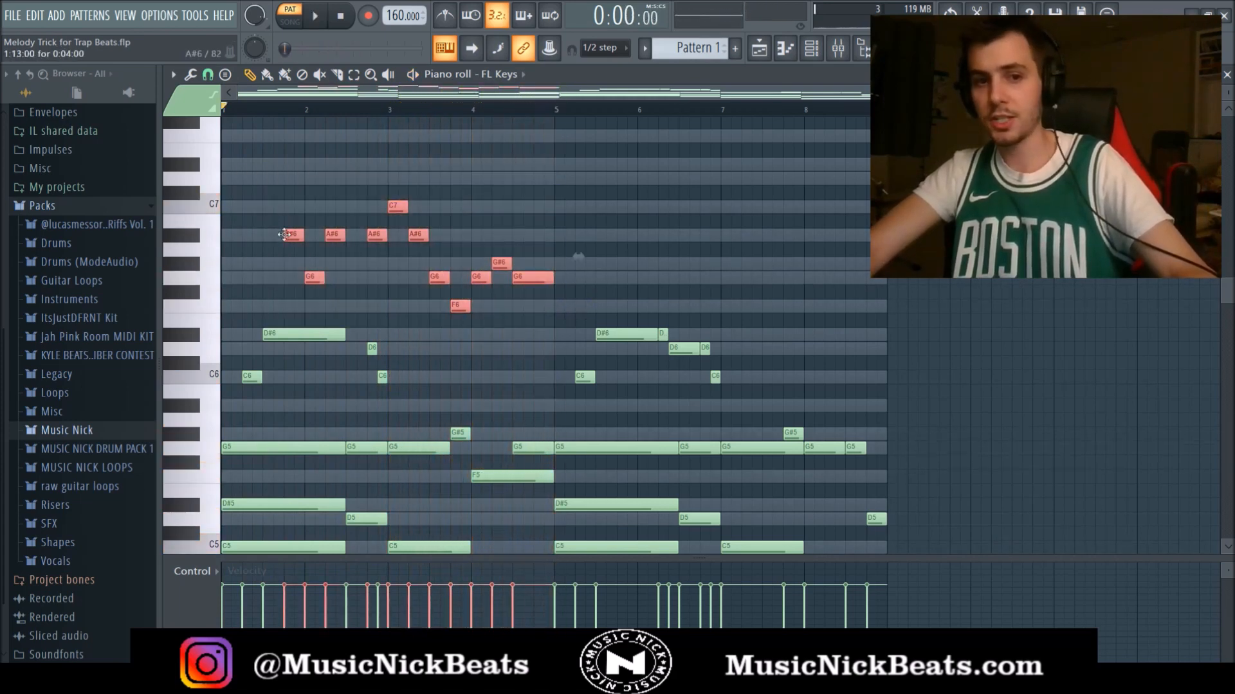
drag(289, 234, 625, 240)
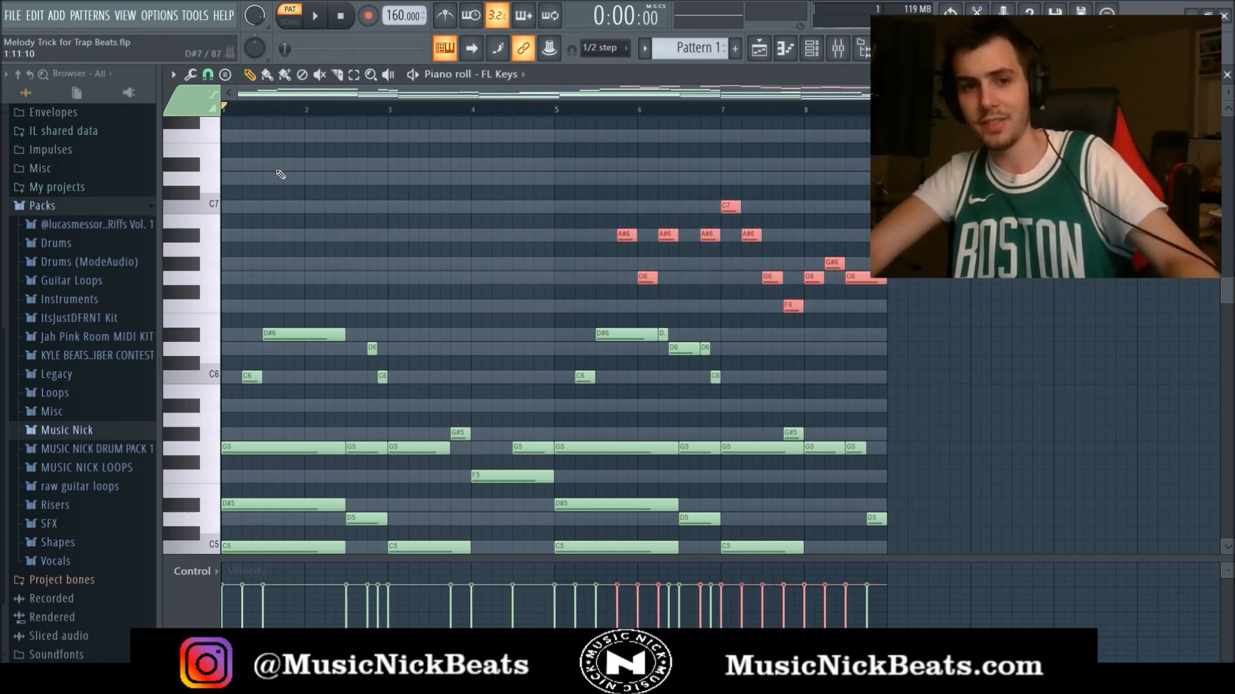
Replay the pattern and examine how the chords, the sparse top melody and the second-half high notes are layered
key(space)
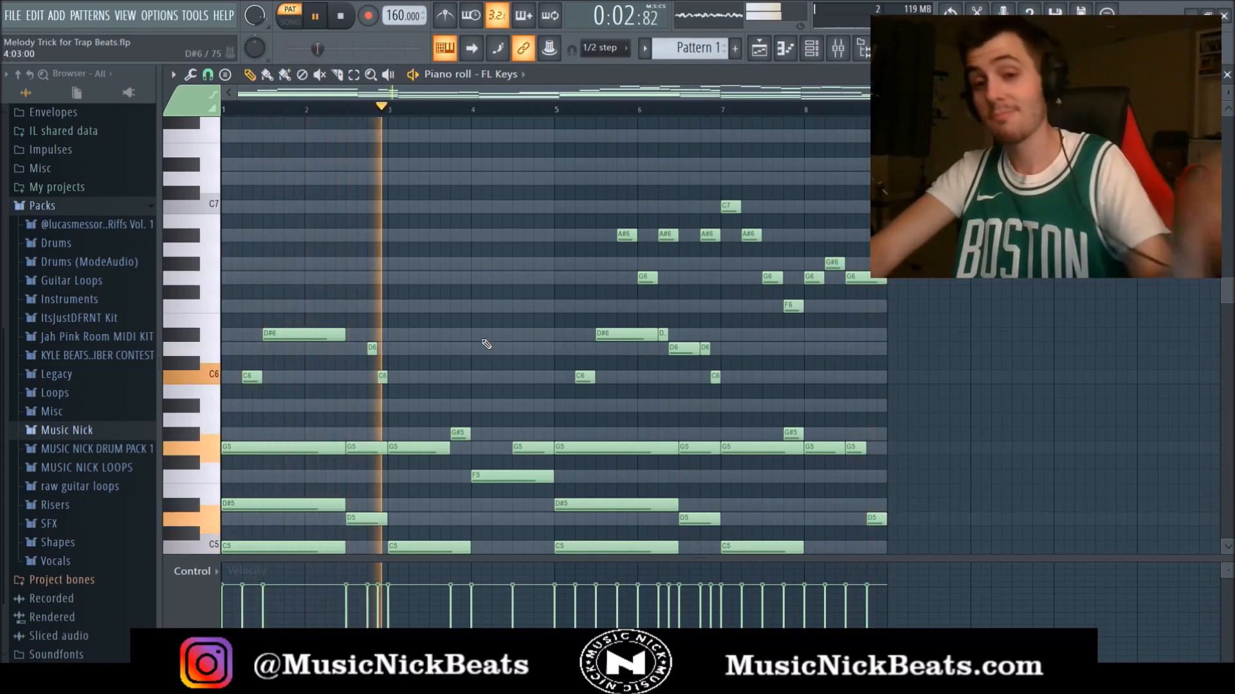
scroll(482, 348, down, 7)
scroll(493, 414, up, 6)
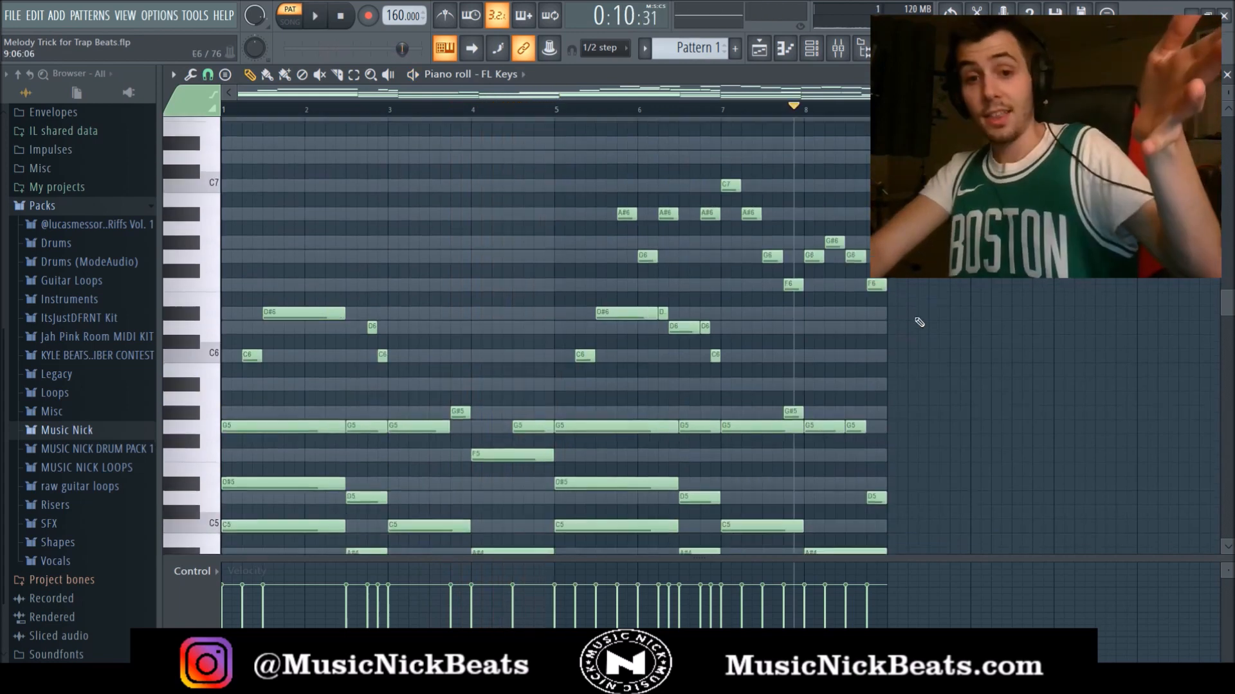
scroll(919, 321, down, 3)
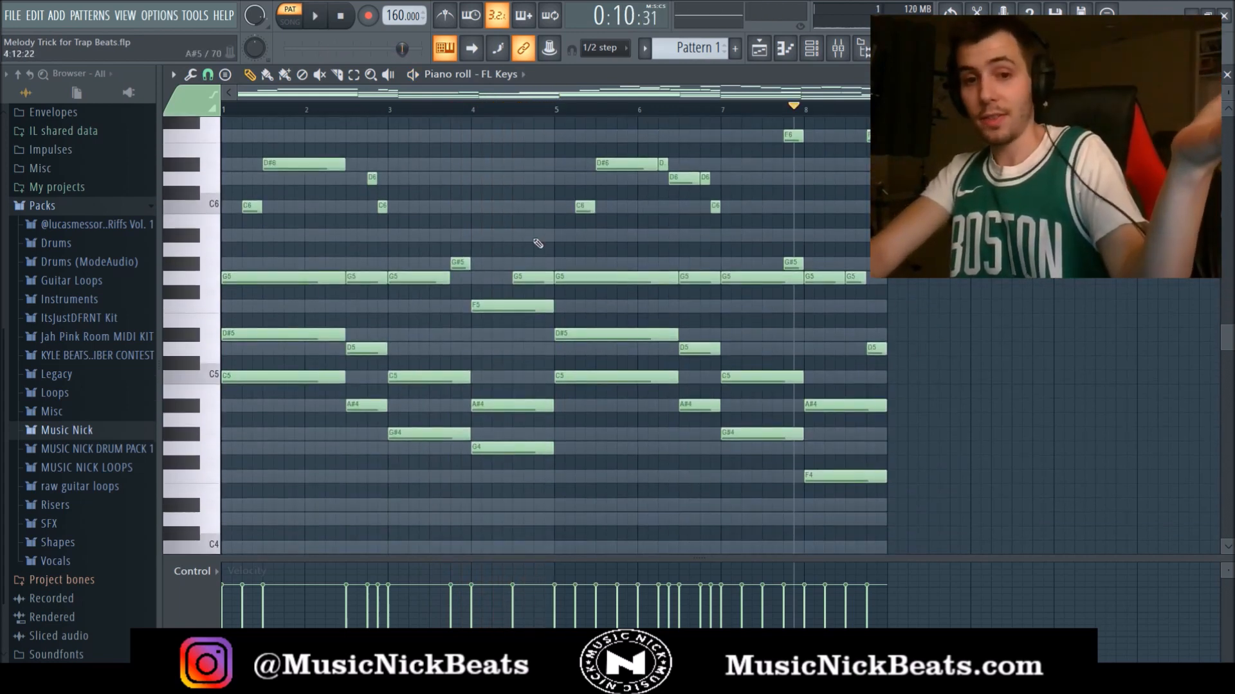
scroll(803, 337, up, 3)
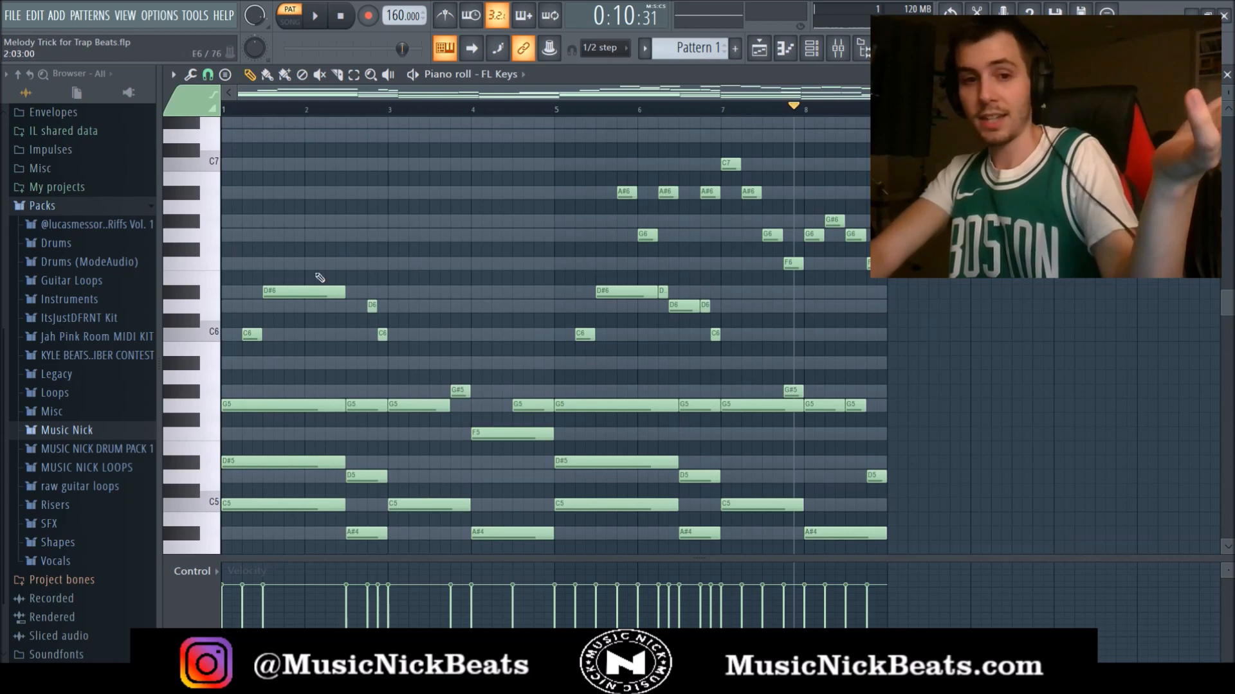
scroll(640, 375, up, 1)
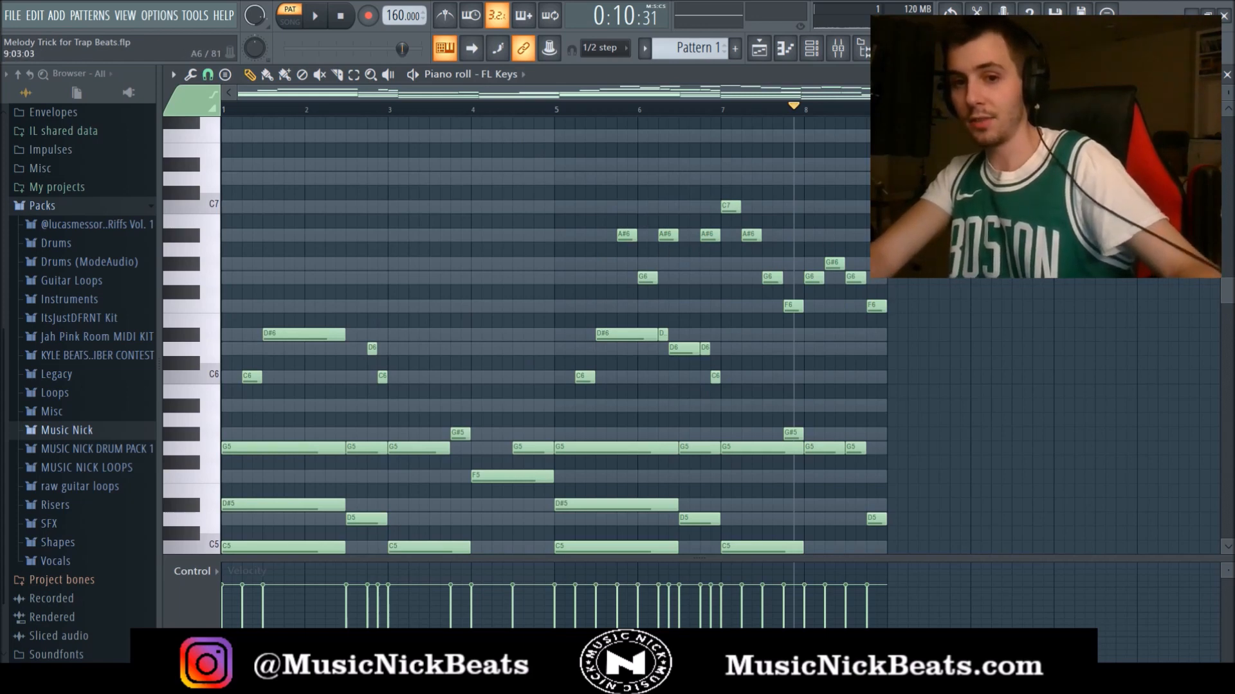
scroll(767, 283, down, 1)
scroll(960, 278, down, 1)
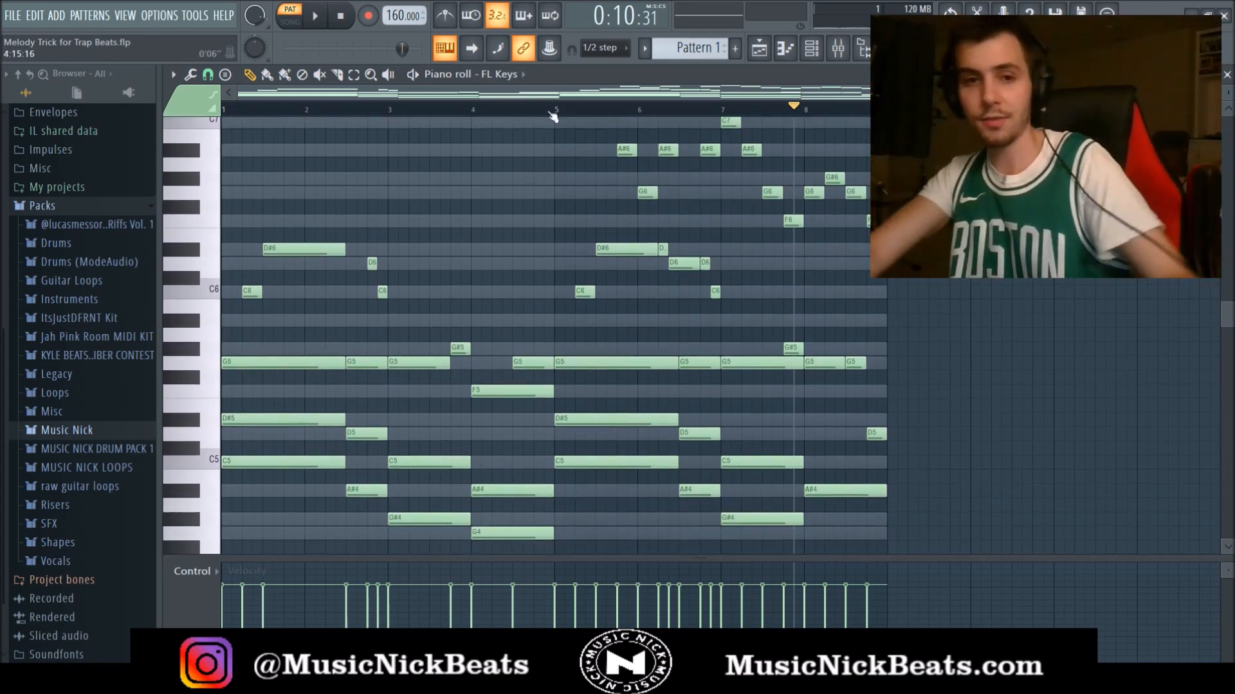
scroll(399, 188, up, 4)
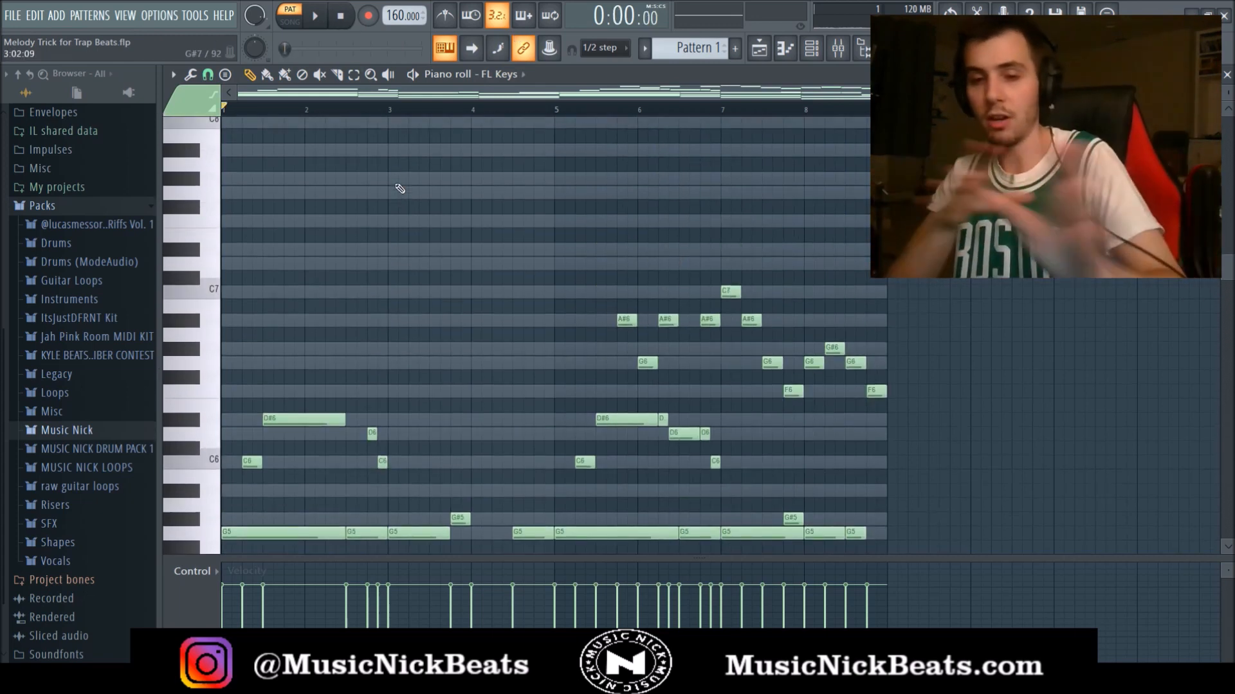
scroll(400, 212, down, 2)
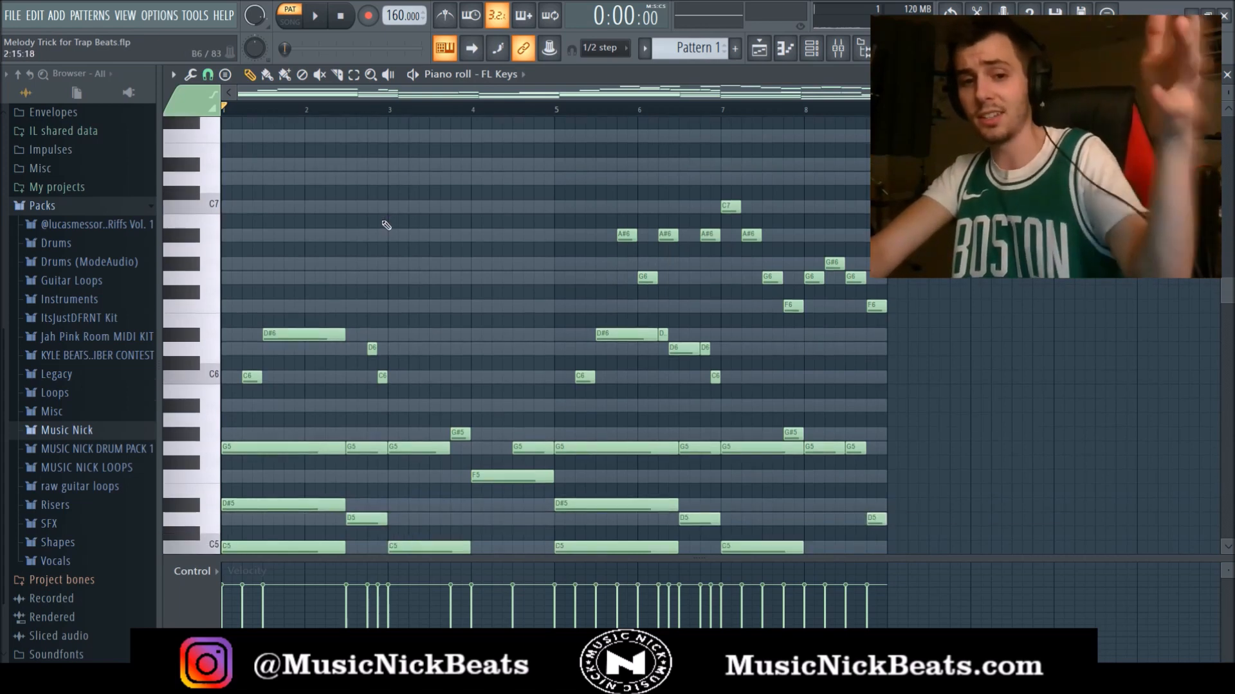
scroll(394, 234, down, 2)
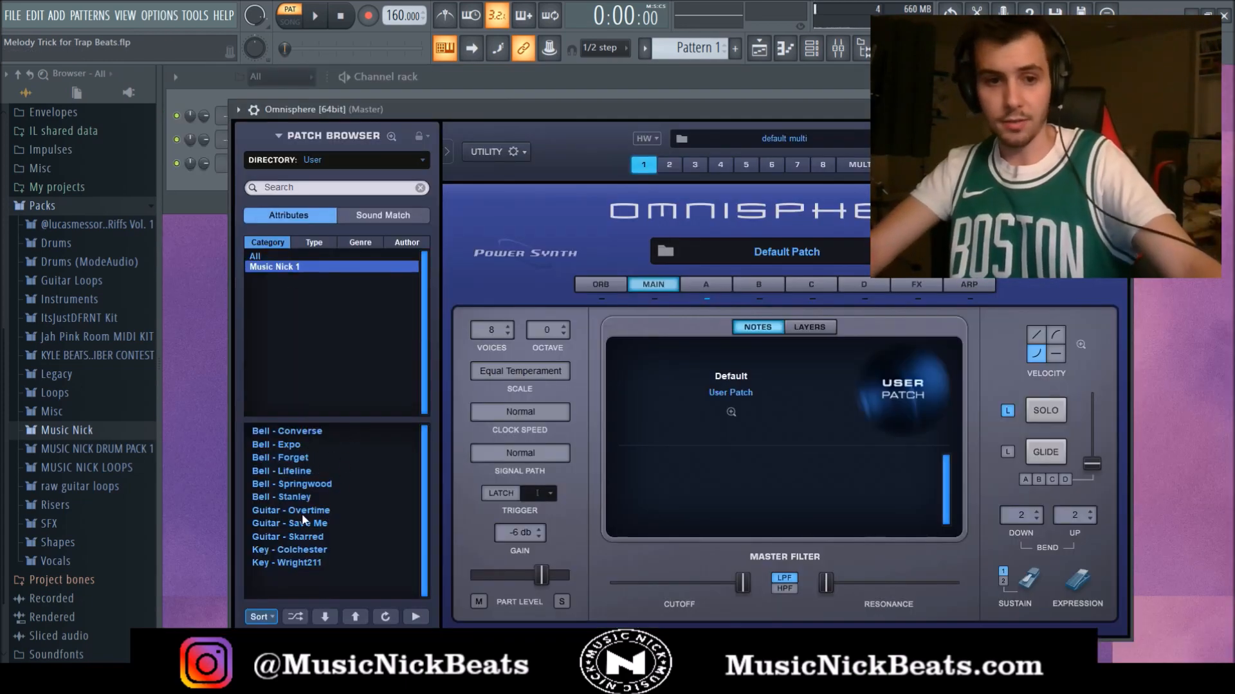
Load the Key - Colchester patch in Omnisphere and paste the melody notes into its channel
click(323, 551)
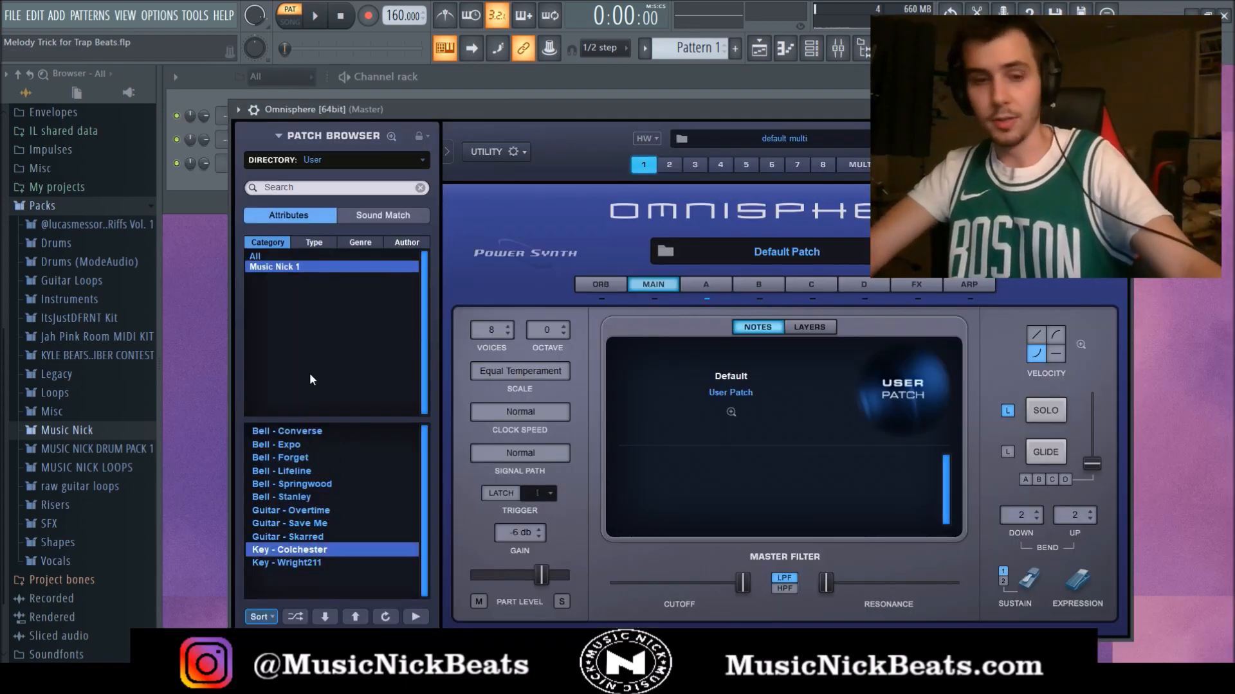
click(461, 77)
key(ctrl+v)
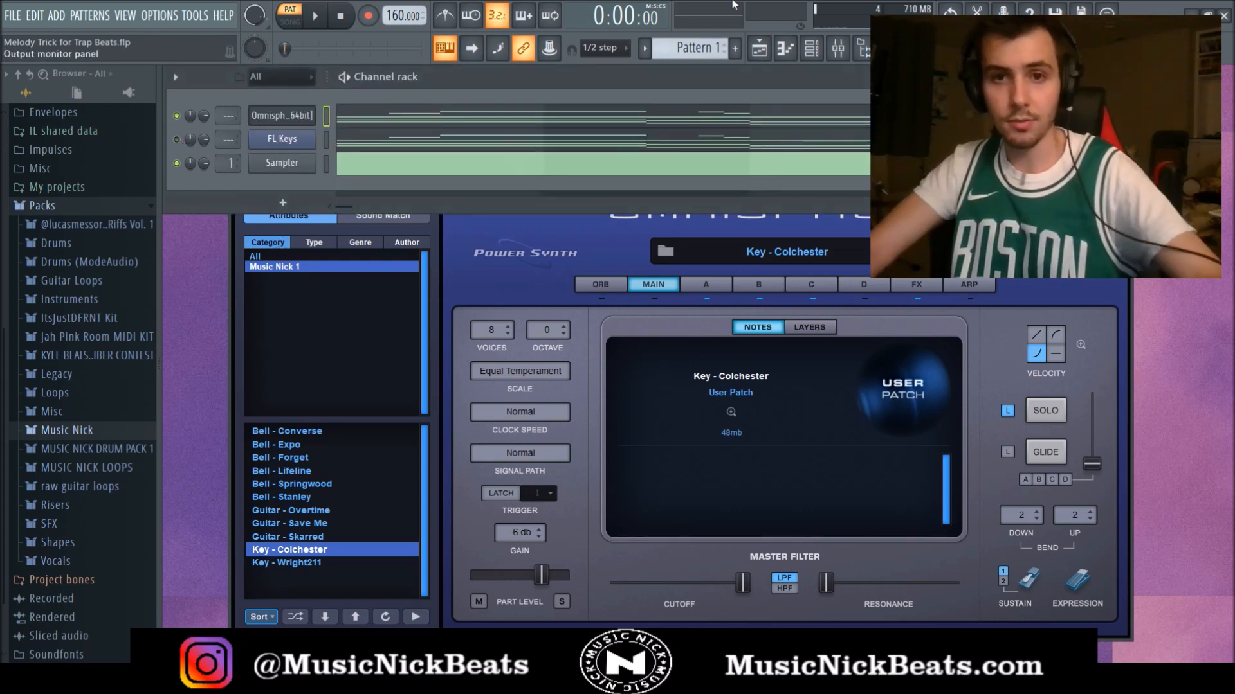
Route the Omnisphere channel to mixer track 1 and lower that track's volume, starting playback to hear the level
click(843, 51)
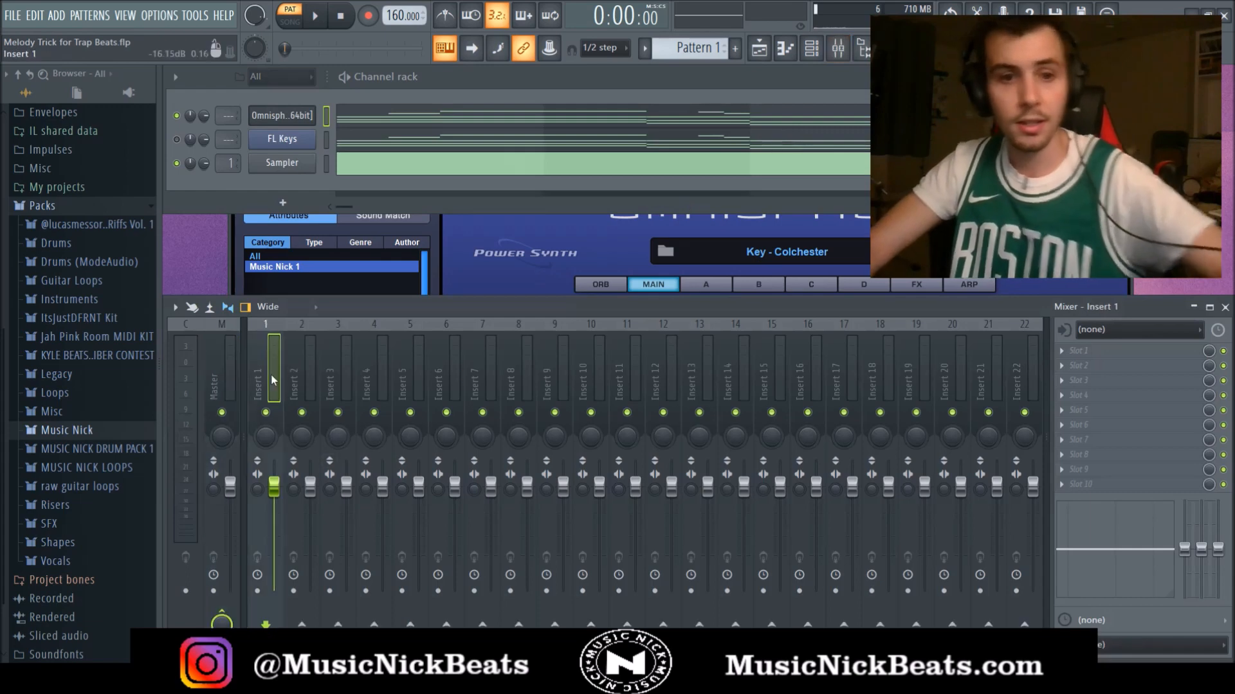
key(ctrl+l)
drag(274, 508, 275, 544)
key(space)
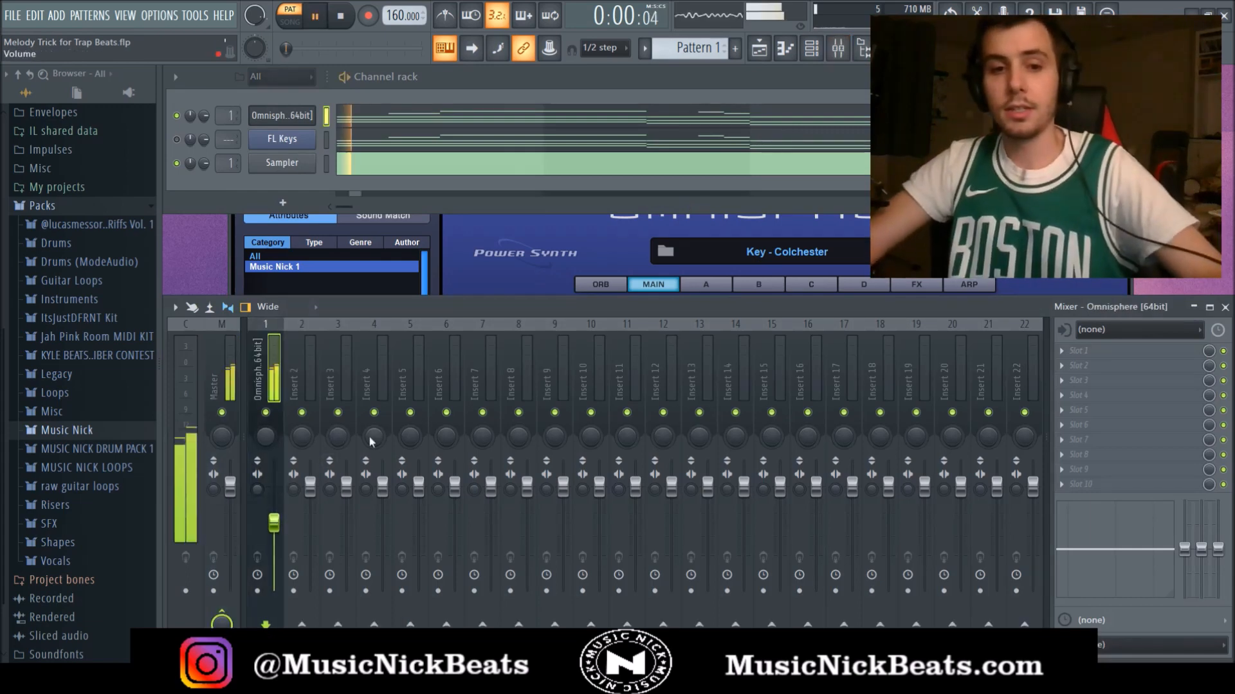
Examine the Omnisphere notes across the chords and upper melodies while the pattern plays, and stop playback
click(539, 132)
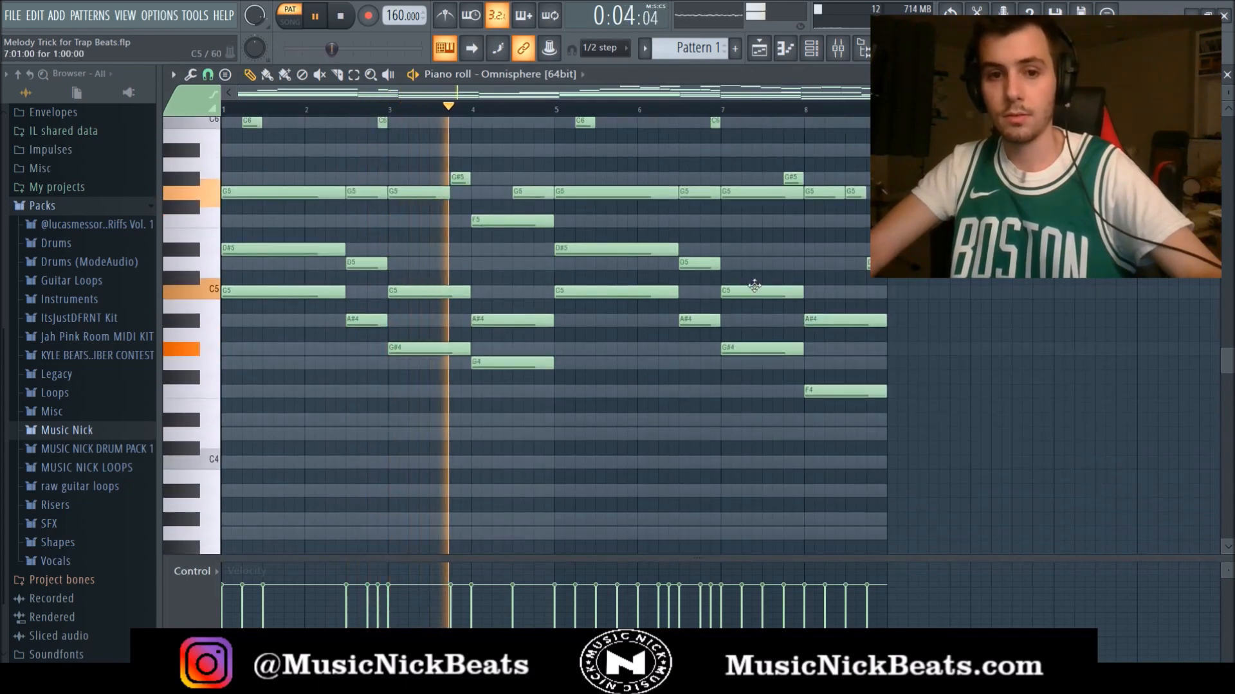
scroll(980, 278, up, 3)
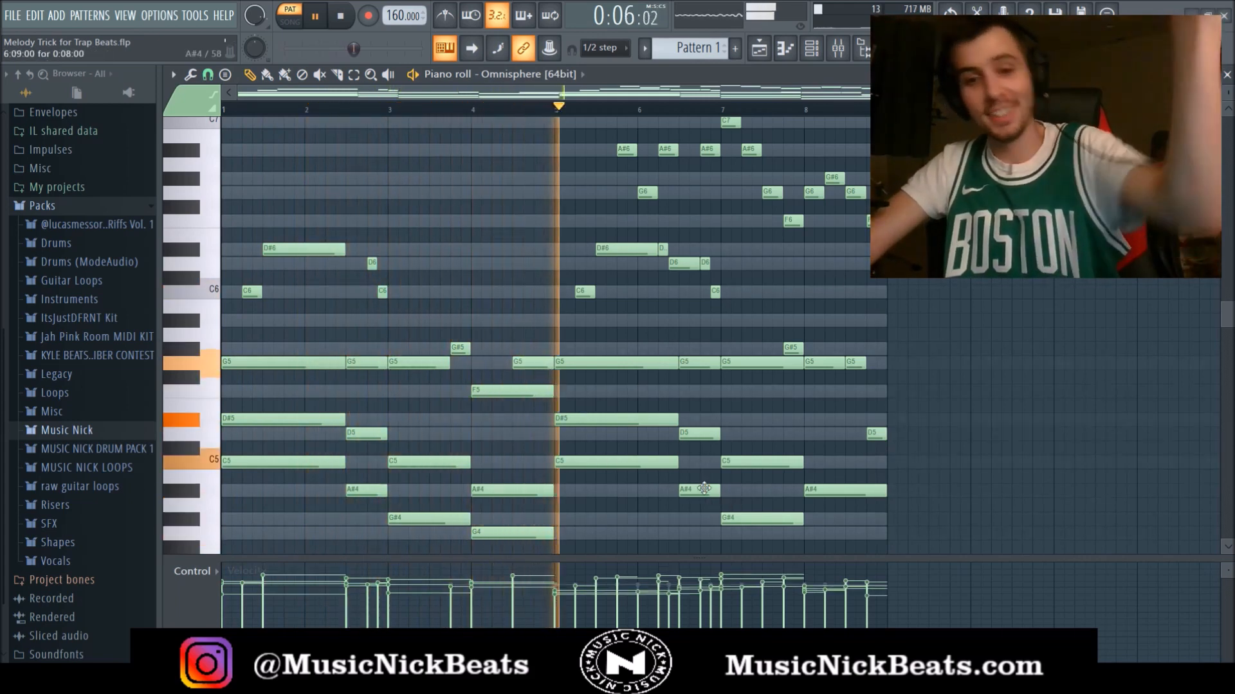
scroll(795, 372, down, 3)
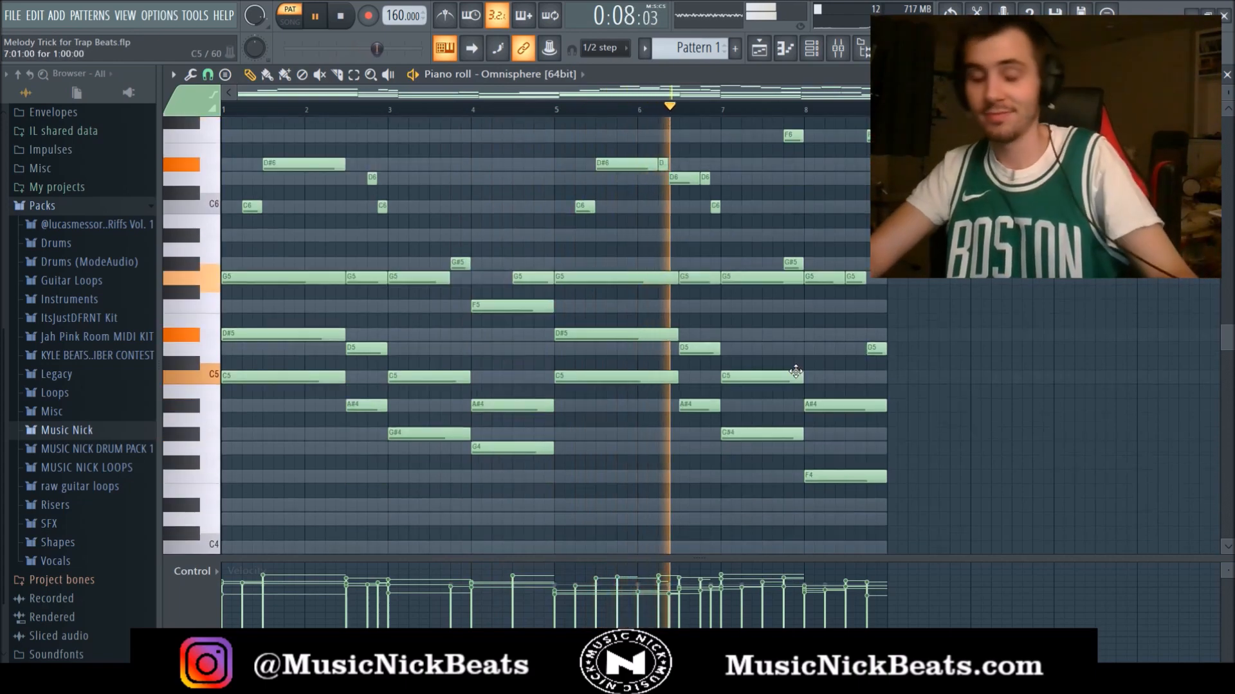
scroll(796, 372, up, 3)
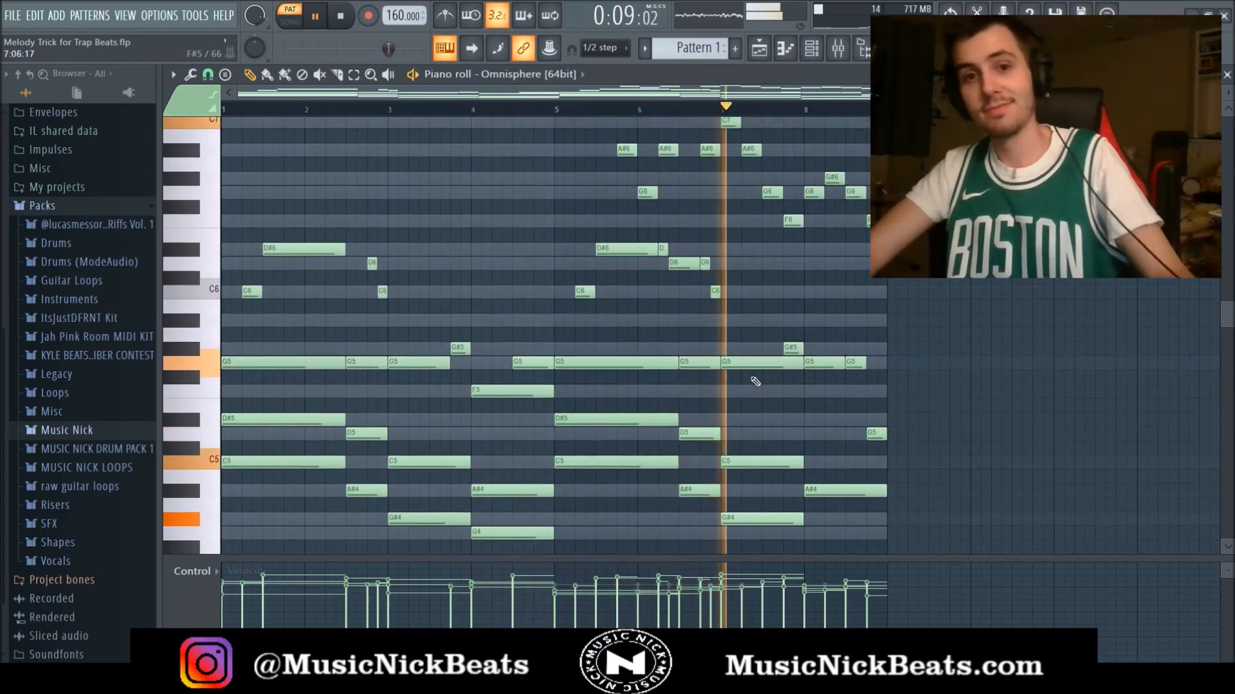
click(1227, 74)
key(space)
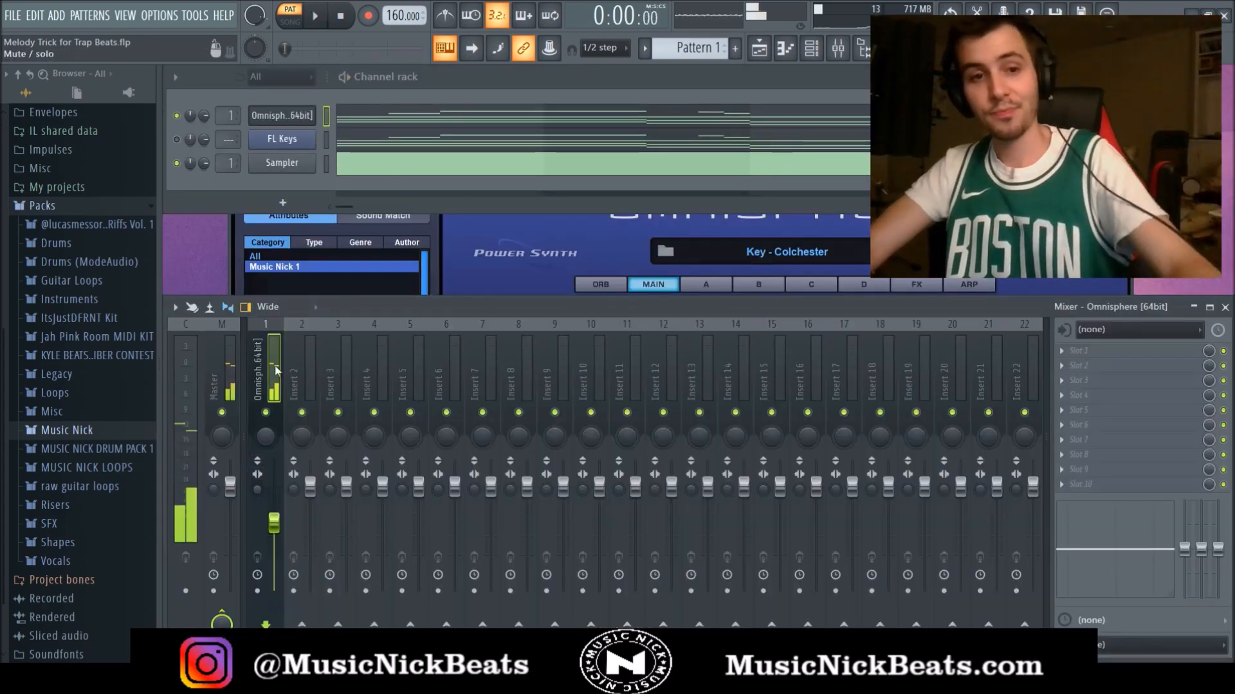
Adjust the Omnisphere mixer track's stereo separation and raise the low-cut frequency of the 30Hz + 18kHz cut in its Fruity parametric EQ 2
drag(262, 493, 262, 504)
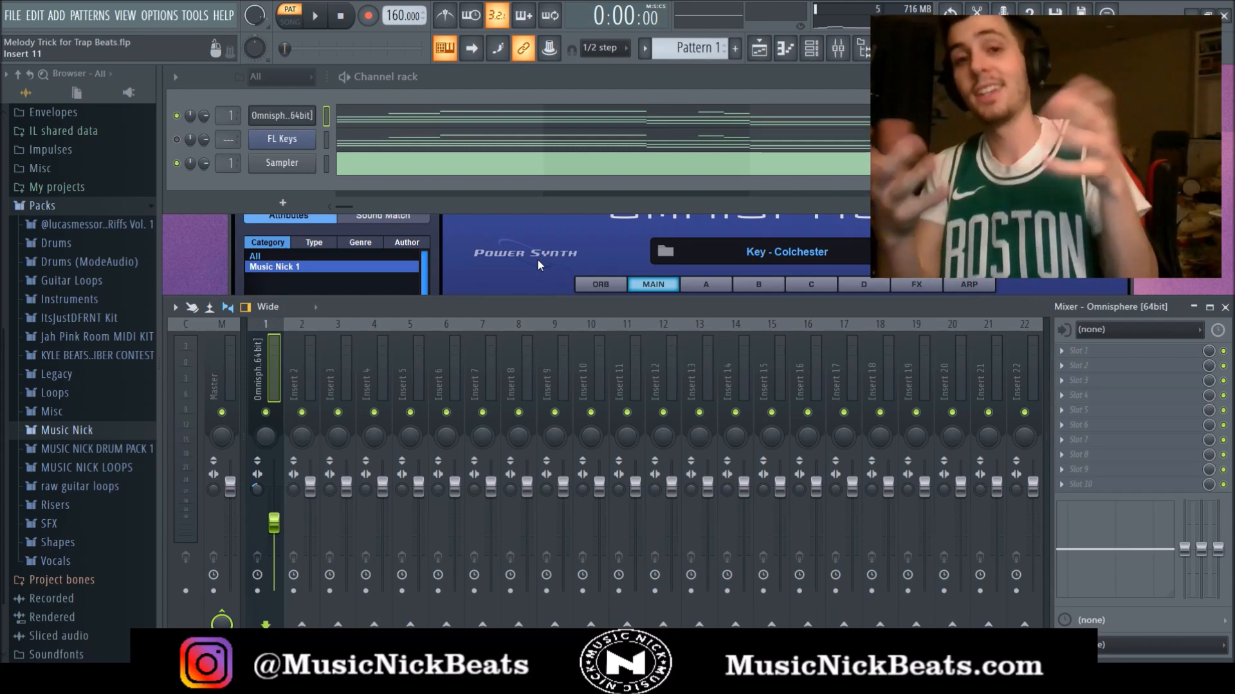
click(553, 256)
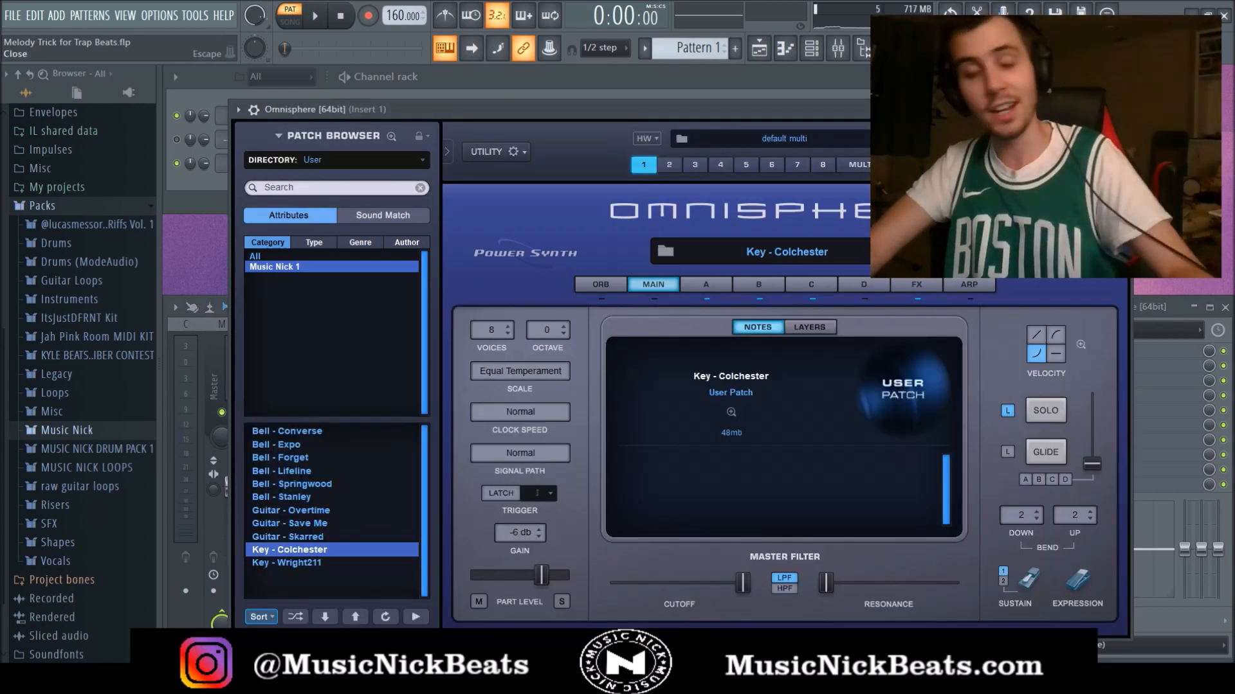
click(1121, 109)
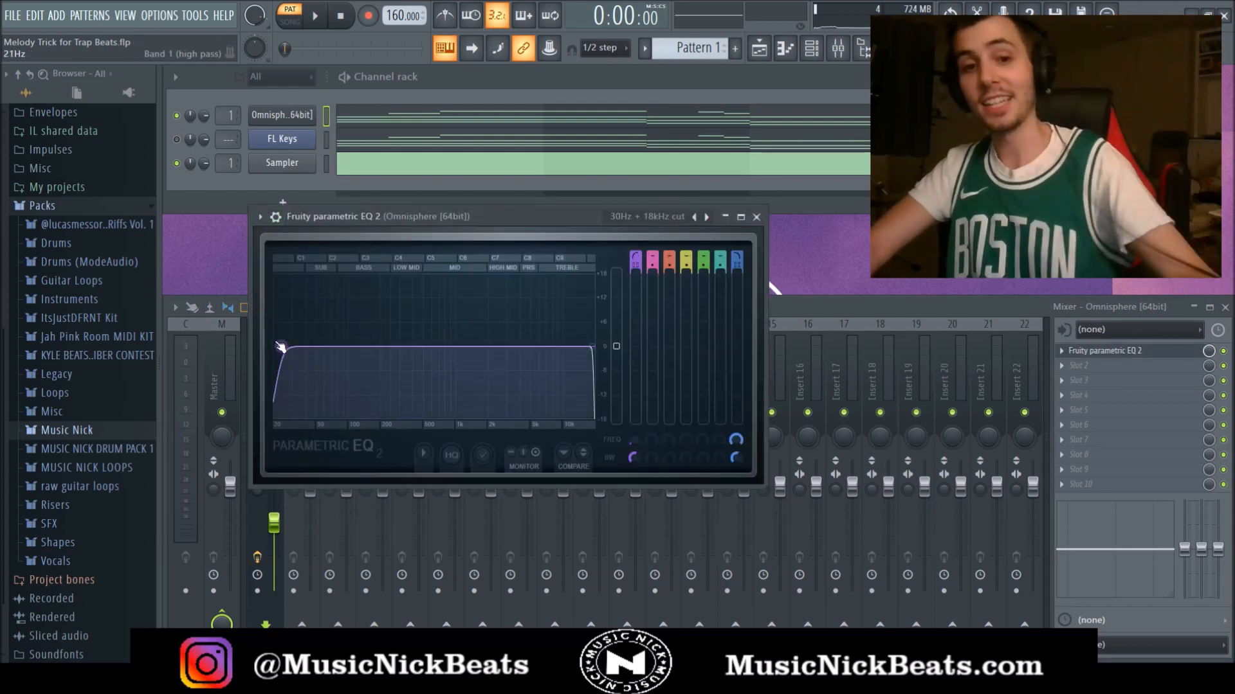
mouse_move(280, 347)
mouse_down()
mouse_move(311, 350)
mouse_move(298, 353)
mouse_up()
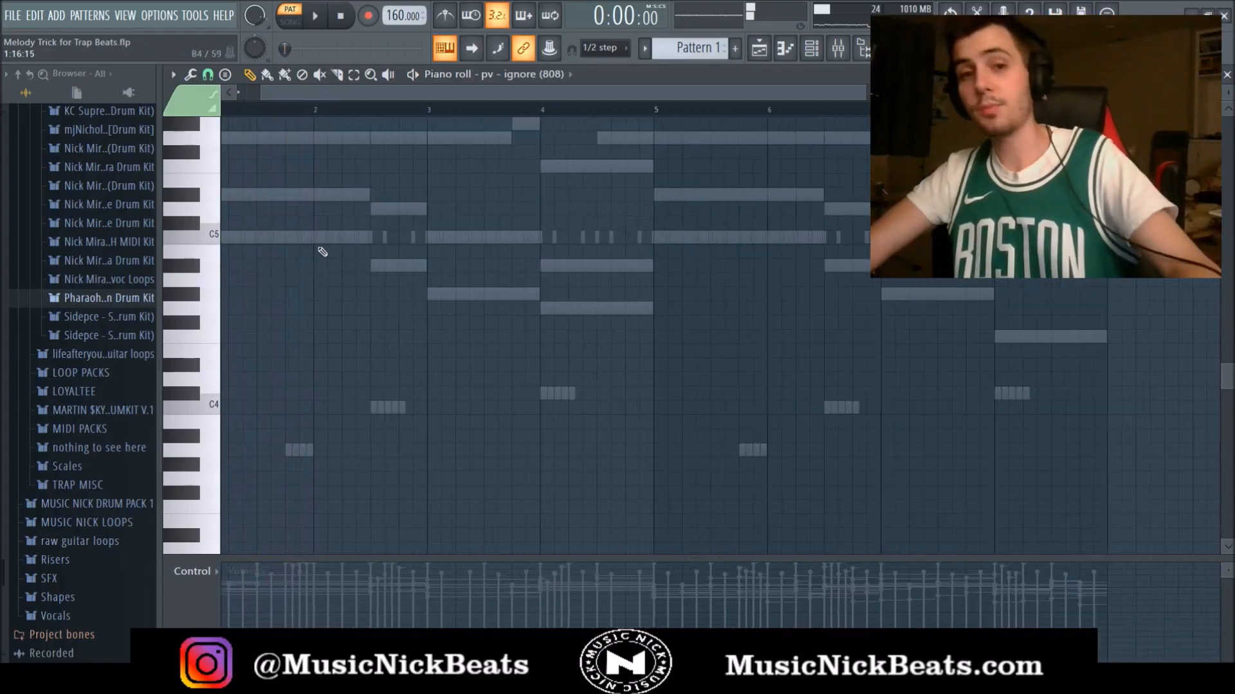
Following playback, place 808 notes at C5 on the last quarter of bar 1 and G5 halfway through bar 2
scroll(322, 251, up, 1)
drag(277, 94, 239, 102)
scroll(350, 223, up, 3)
scroll(347, 232, down, 3)
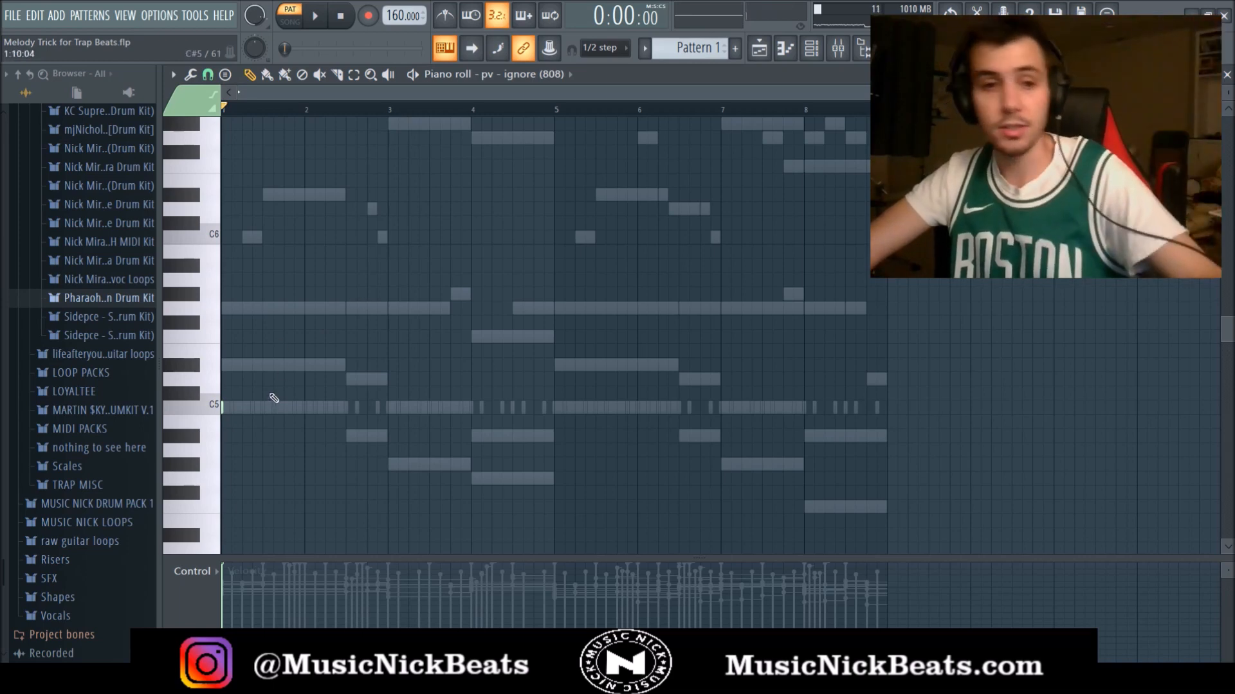
scroll(477, 355, down, 4)
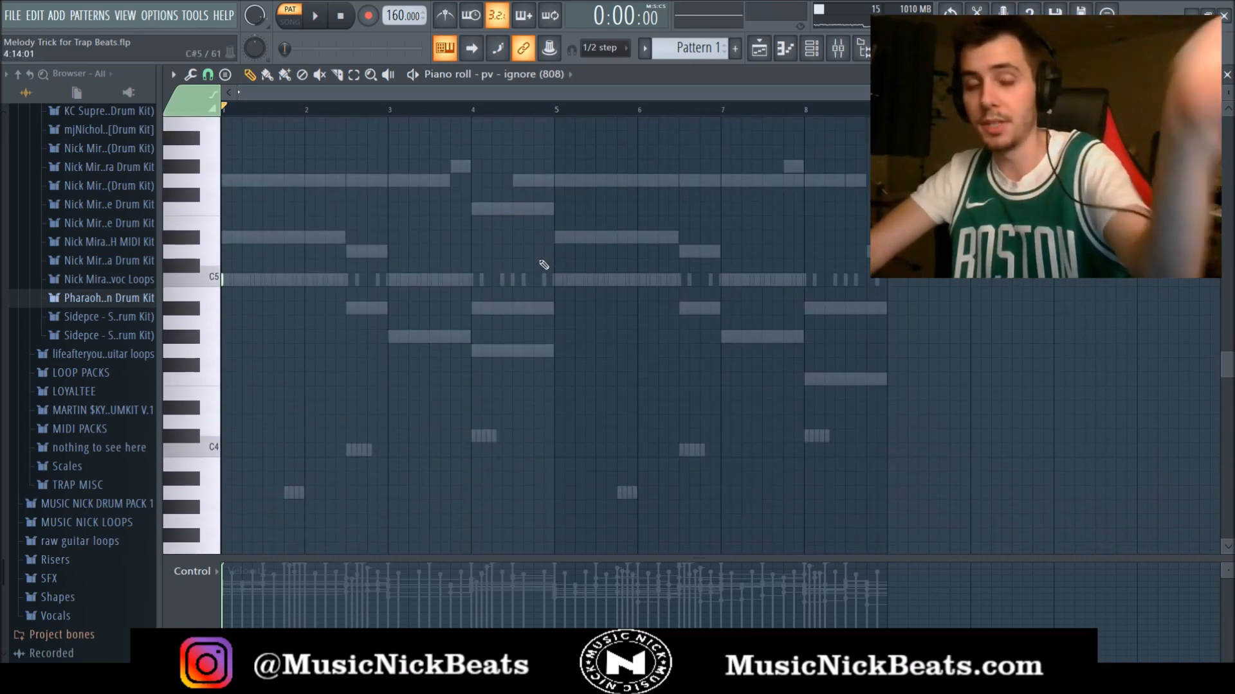
key(space)
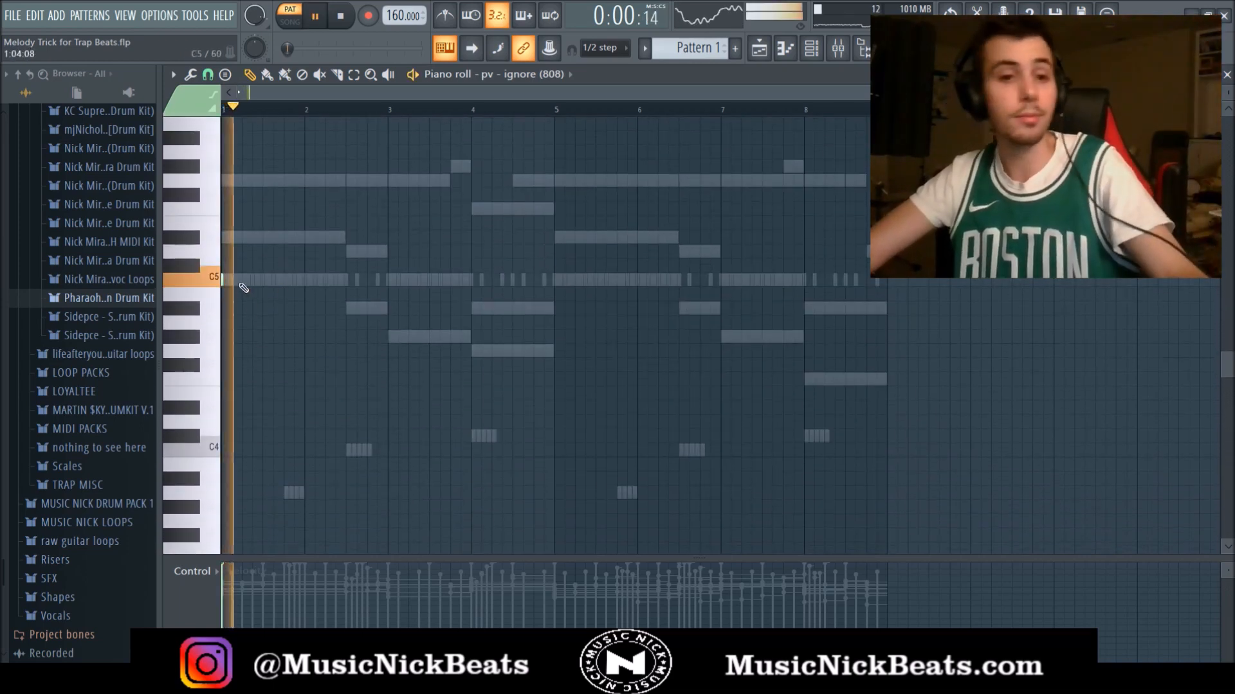
ctrl+scroll(390, 298, up, 2)
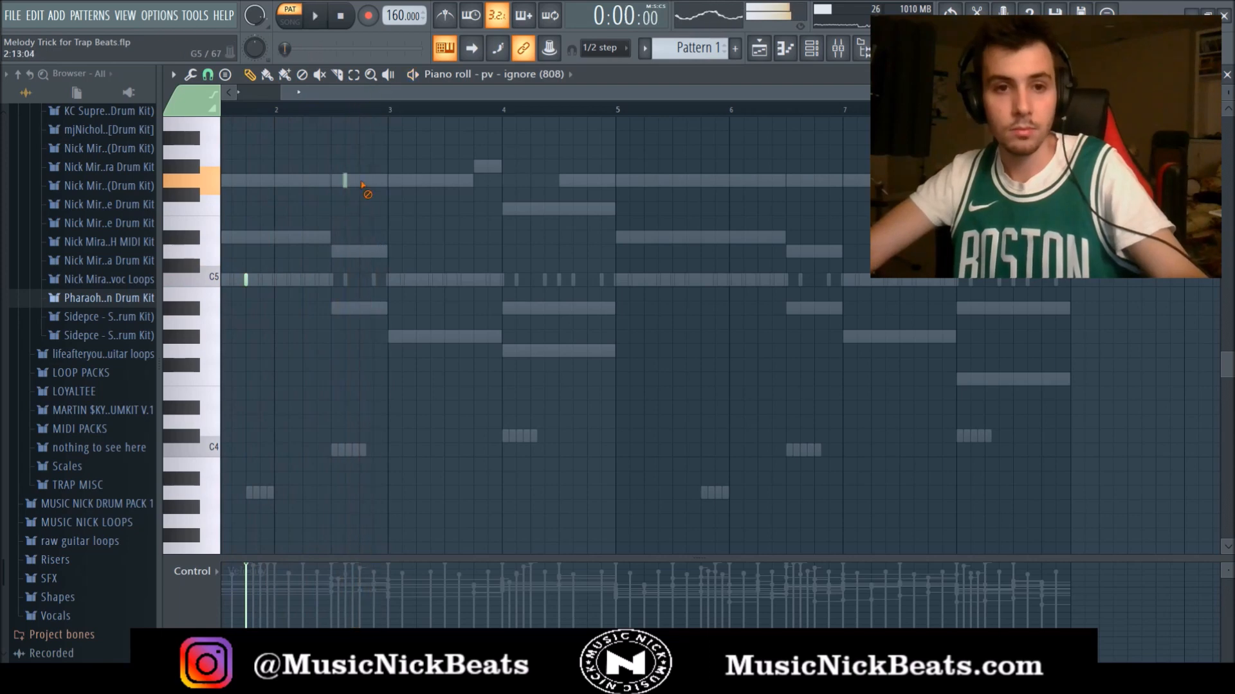
ctrl+scroll(348, 183, down, 2)
ctrl+scroll(385, 229, up, 2)
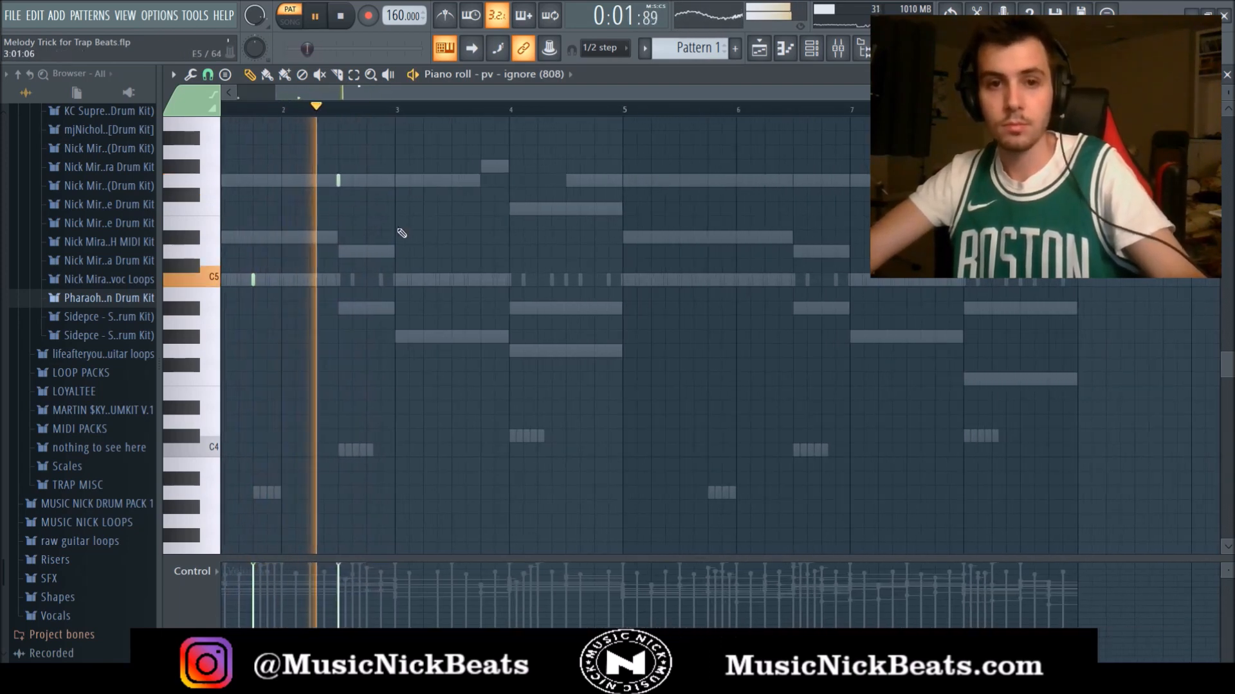
key(space)
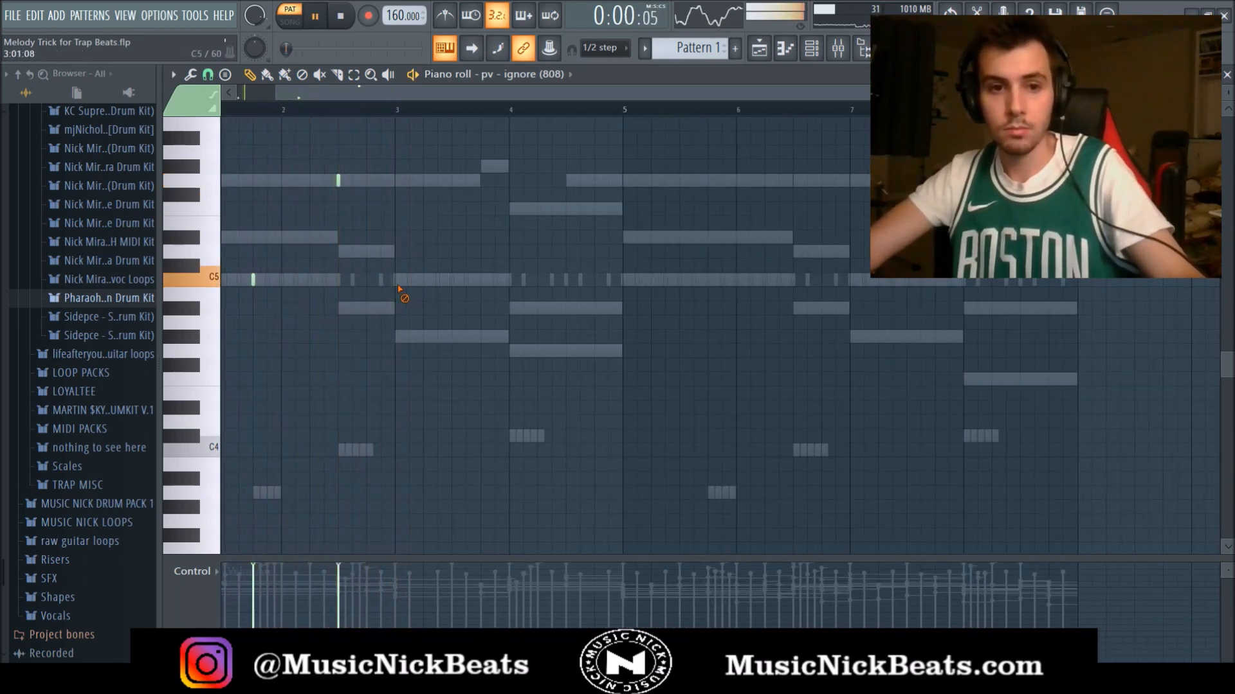
Place three evenly spaced G#4 808 notes across bar 3 and a G4 on the last quarter of bar 4
ctrl+scroll(396, 337, down, 1)
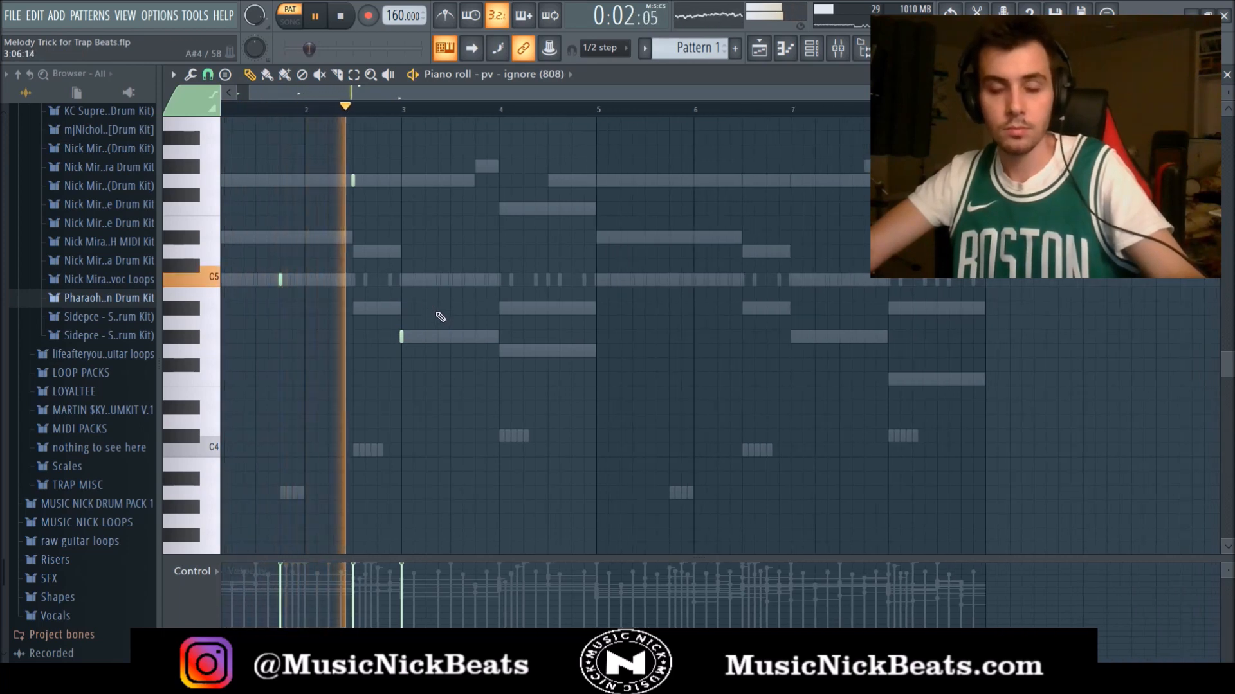
click(438, 336)
click(474, 336)
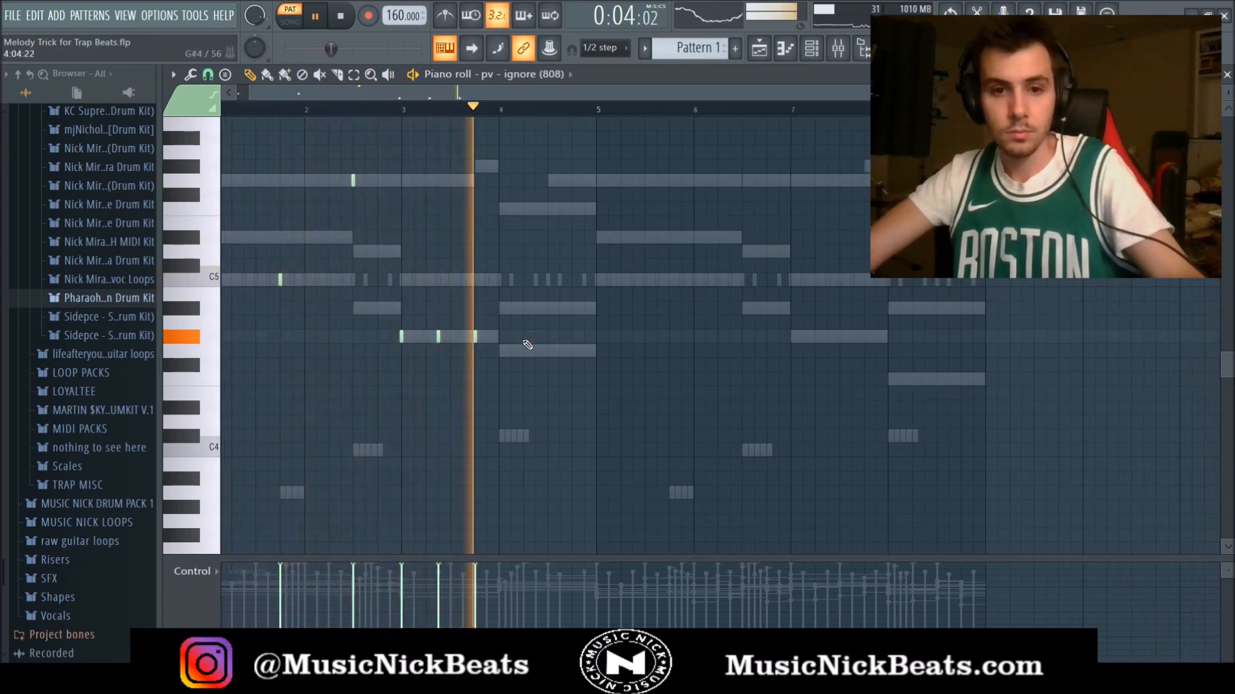
click(572, 351)
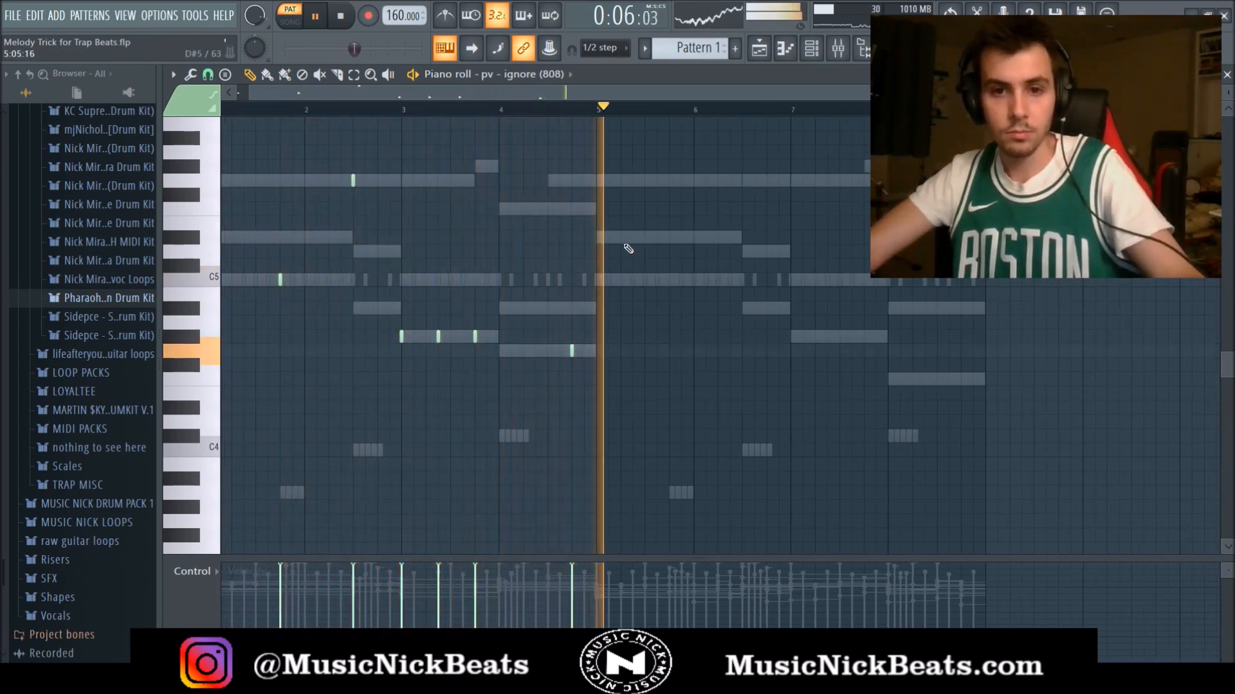
Duplicate the 808 notes of bars 1 to 4 into bars 5 to 8 and clear the selection
key(space)
ctrl+drag(593, 117, 2, 236)
key(ctrl+b)
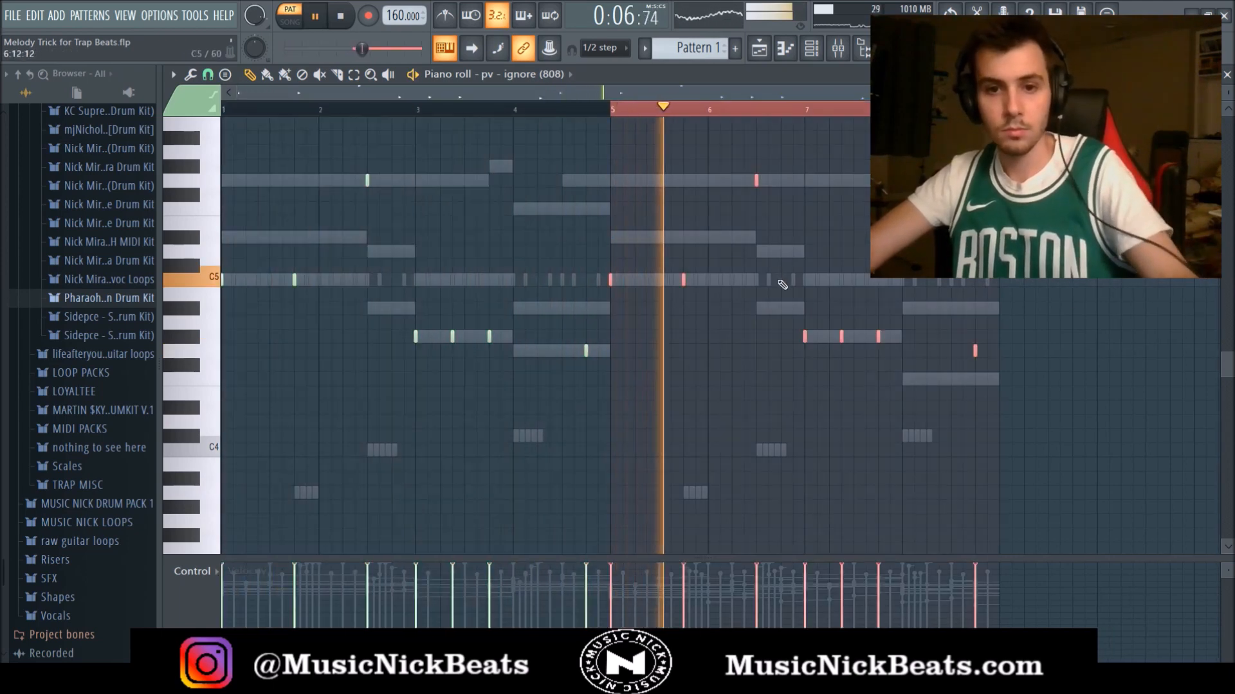
key(ctrl+d)
Move the middle G#4 808 note of bar 7 up to G5, after trying G#5, and replay from bar 7
scroll(855, 253, up, 2)
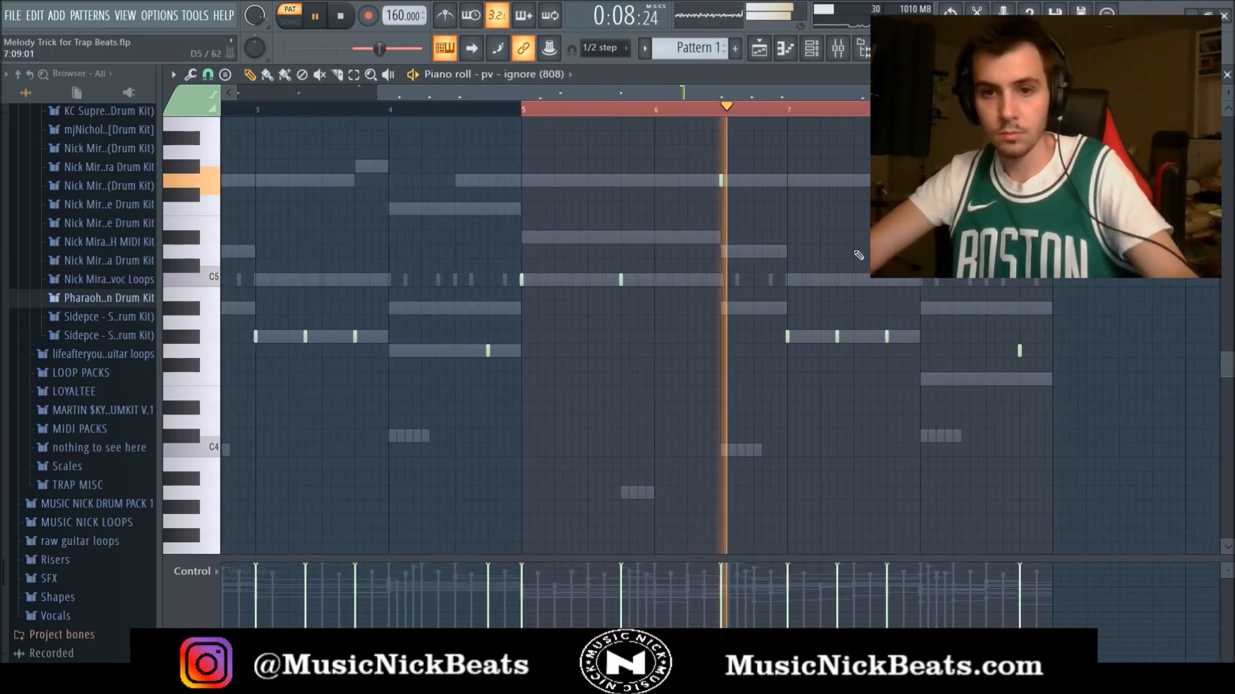
ctrl+click(837, 334)
drag(837, 334, 852, 163)
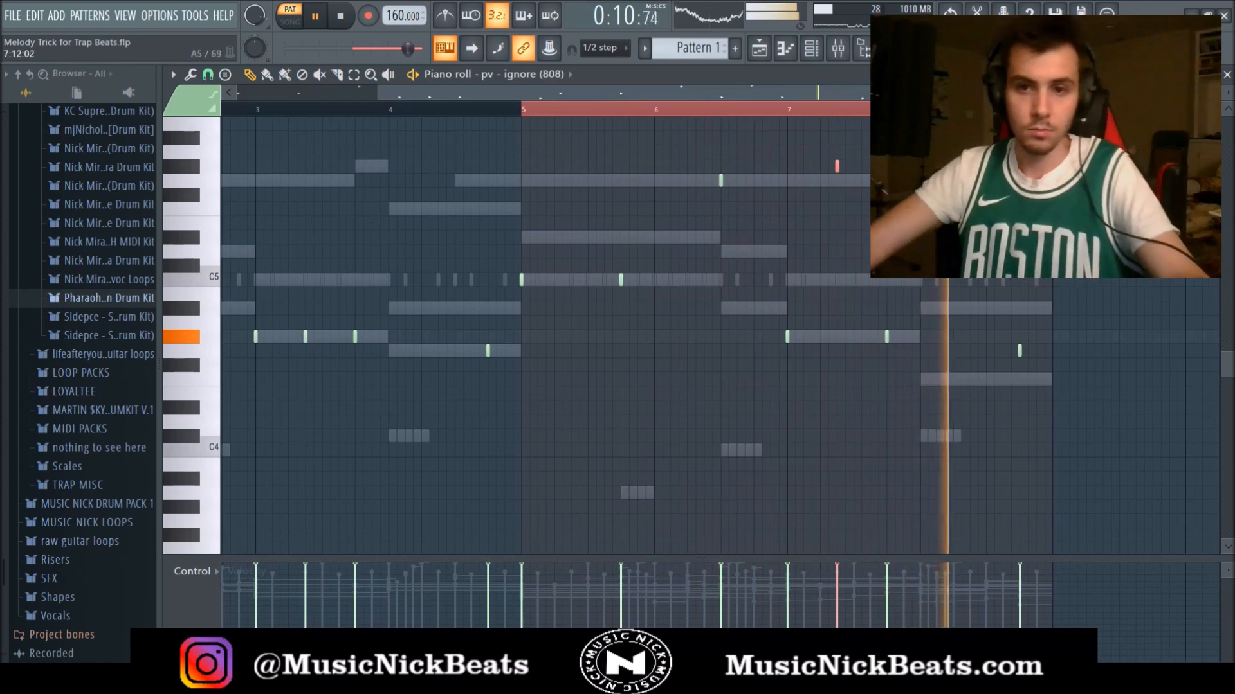
drag(837, 166, 837, 180)
click(822, 116)
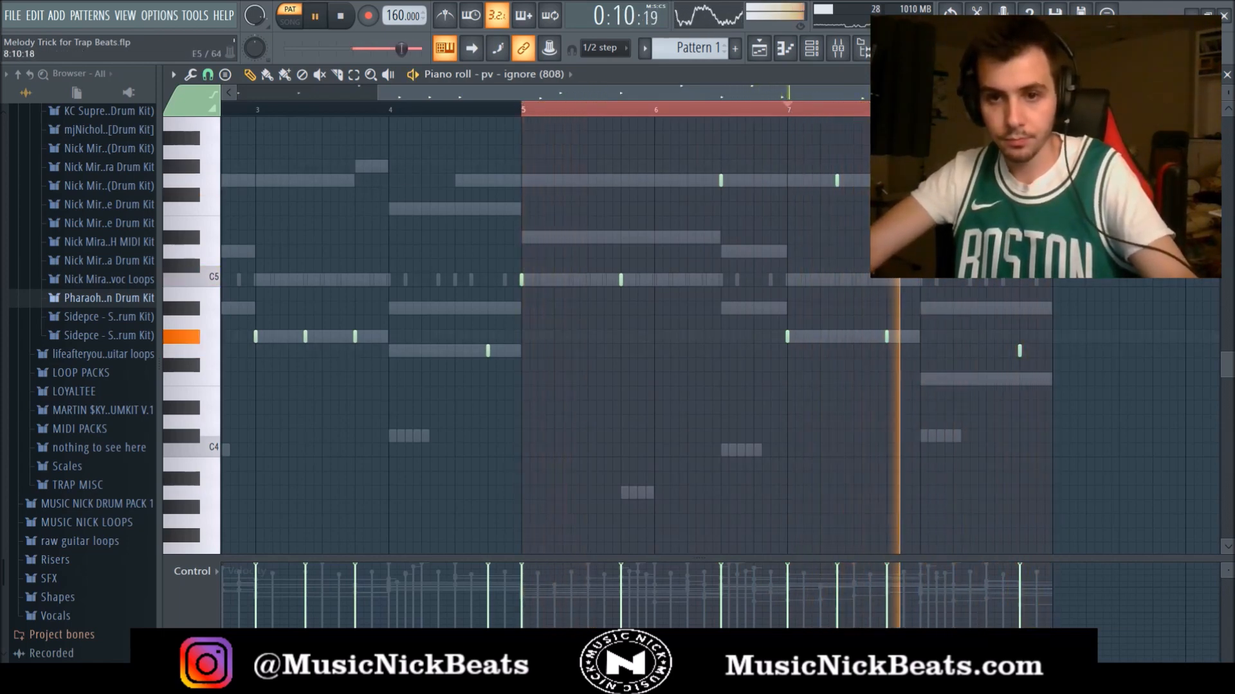
Replace the G4 808 note in bar 8 with two closely spaced A#4 notes in the bar's second half
right_click(1019, 348)
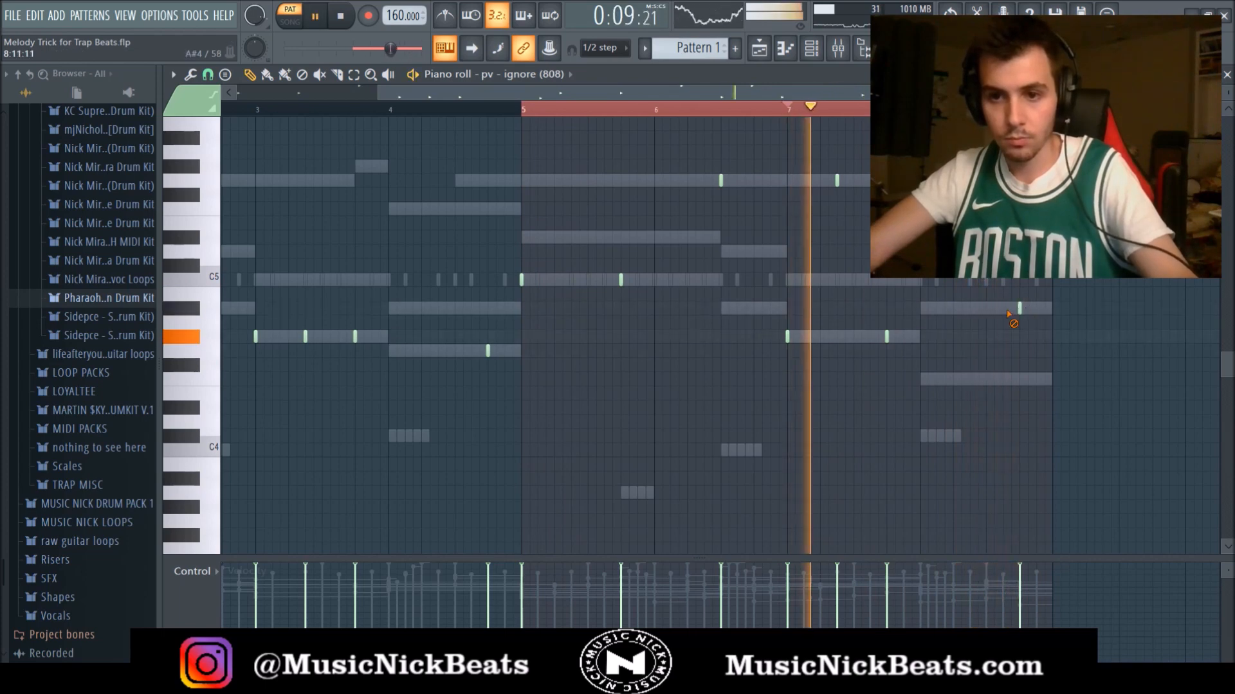
click(1002, 308)
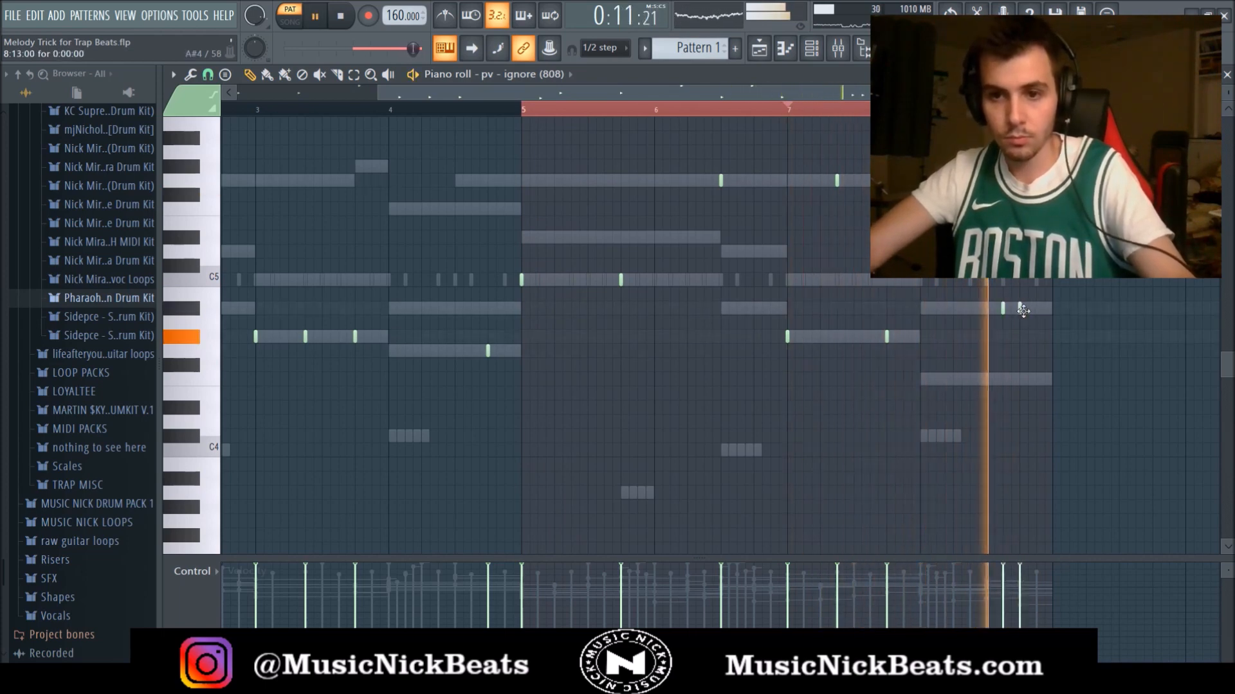
click(1019, 308)
scroll(1029, 312, down, 3)
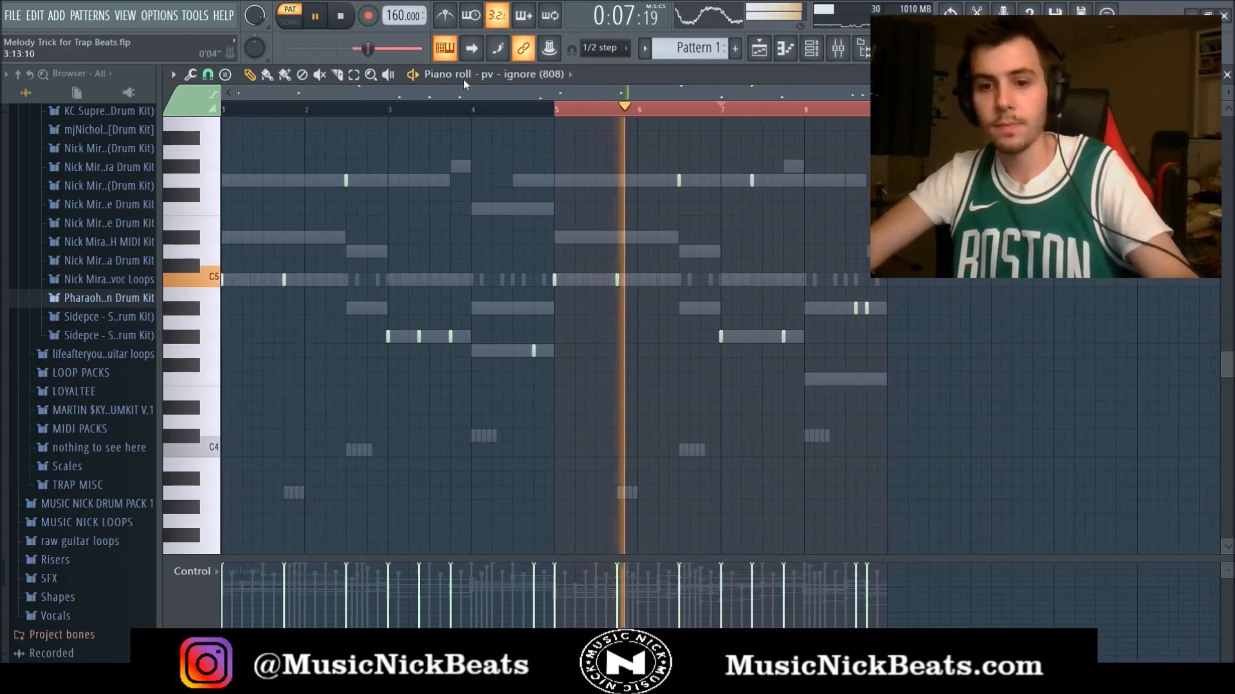
Replay the pattern and apply the 30Hz + 18kHz cut preset to the Fruity parametric EQ 2 on the 808's mixer track
click(1227, 75)
click(341, 16)
key(space)
click(754, 587)
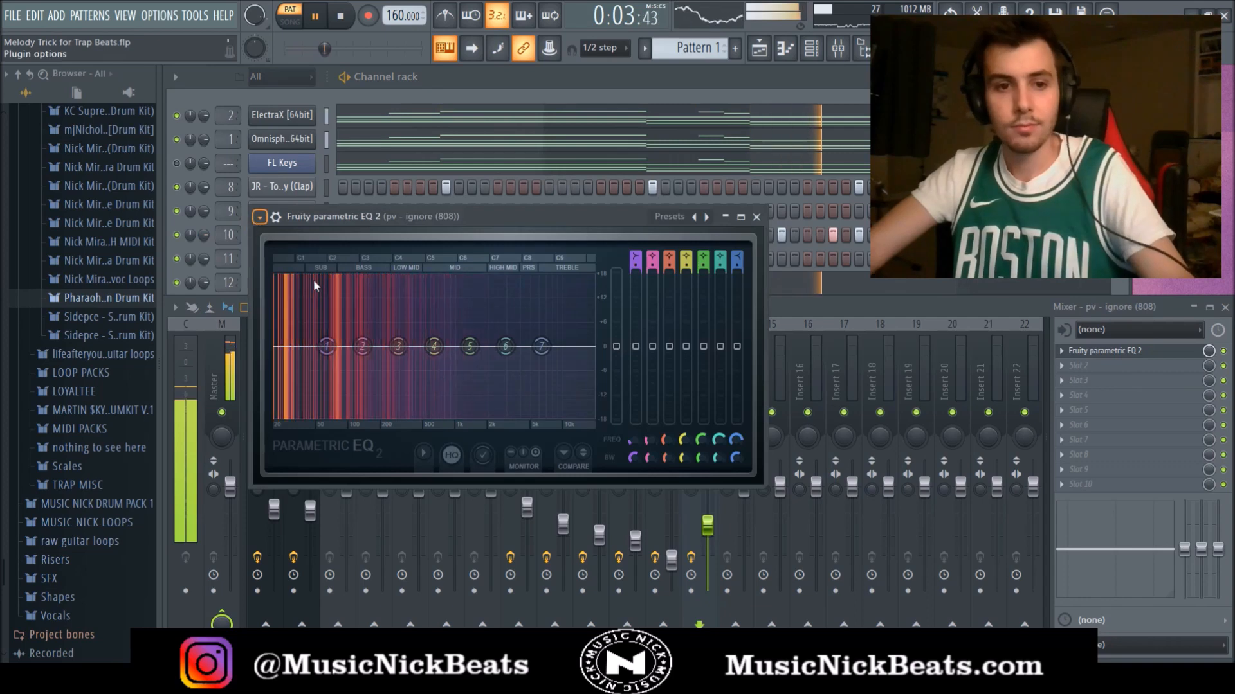
click(522, 335)
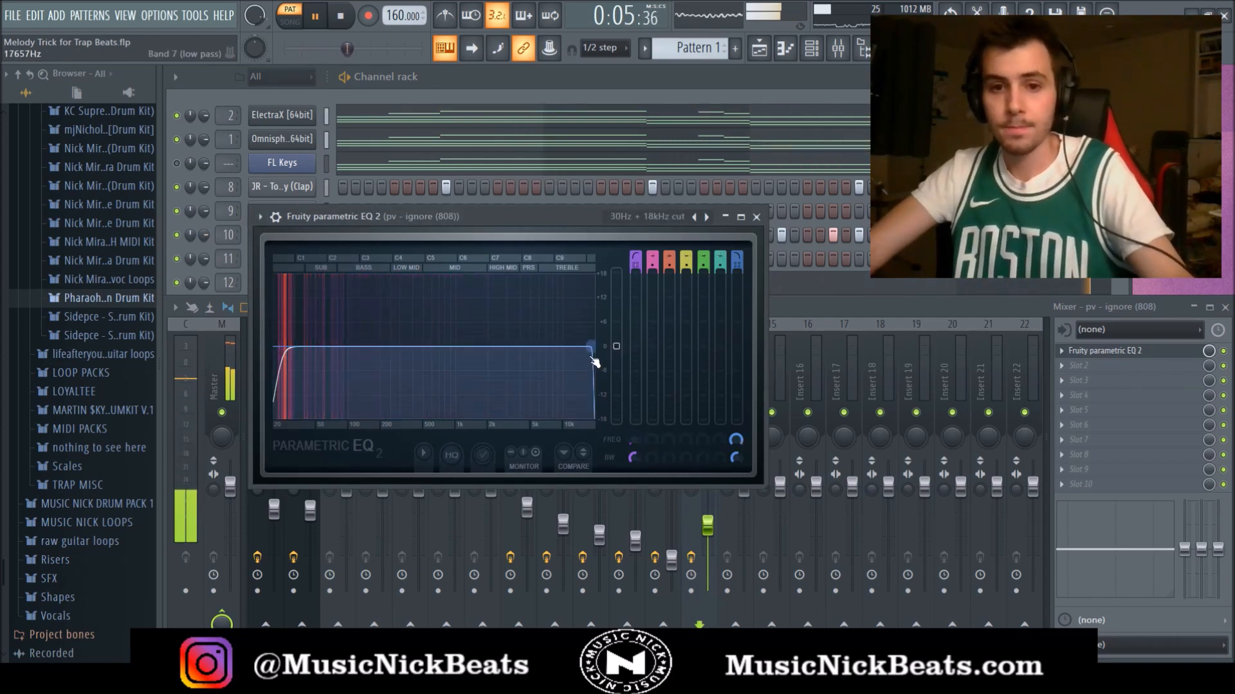
drag(592, 353, 592, 347)
click(756, 217)
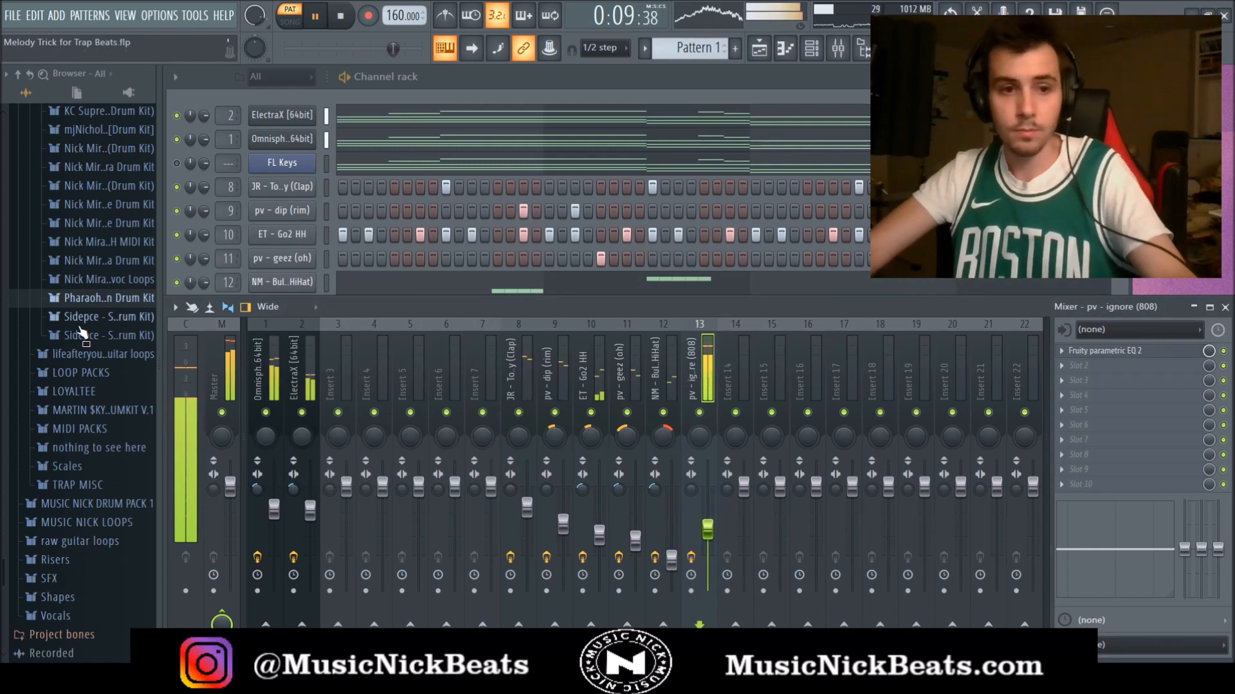
Browse the drum kits and add a kick sample on mixer track 14
click(483, 88)
scroll(82, 326, up, 3)
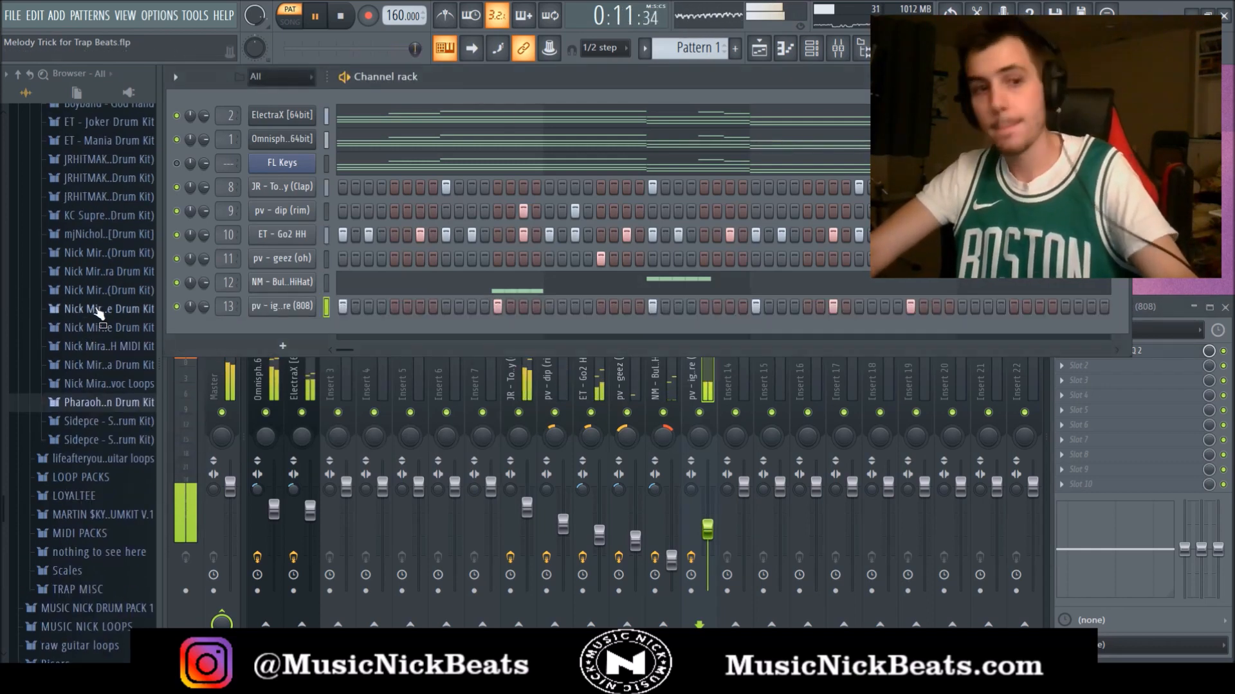
scroll(99, 313, up, 2)
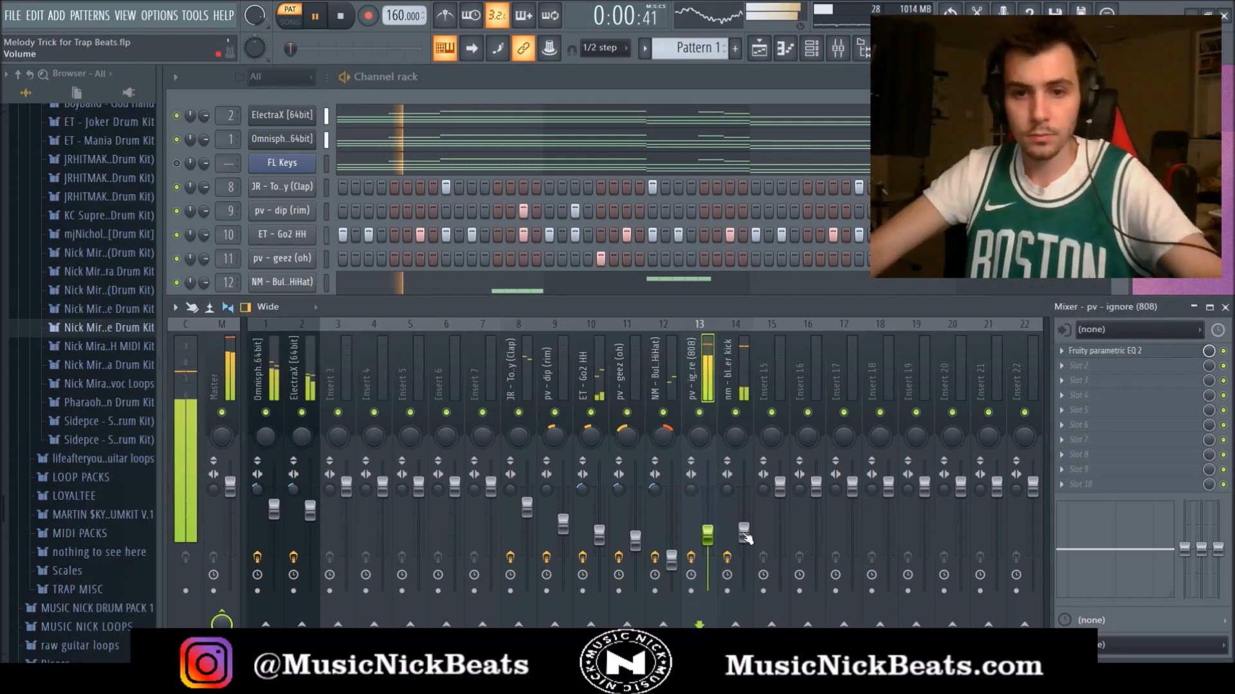
Balance the kick and 808 levels in the mixer and save the project
drag(744, 532, 708, 540)
click(744, 532)
key(ctrl+s)
click(474, 113)
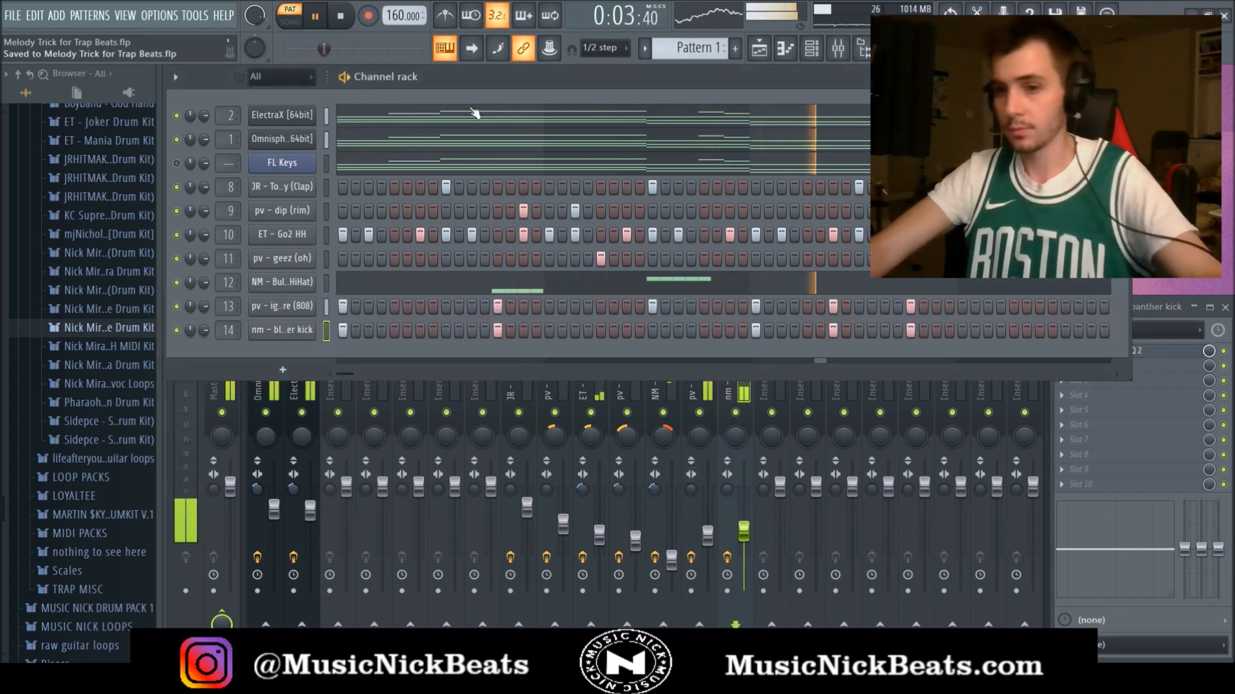
Save the project, stop playback and load two Fruity parametric EQ 2s with the 30Hz + 18kHz cut preset on the Master track
click(227, 390)
key(ctrl+s)
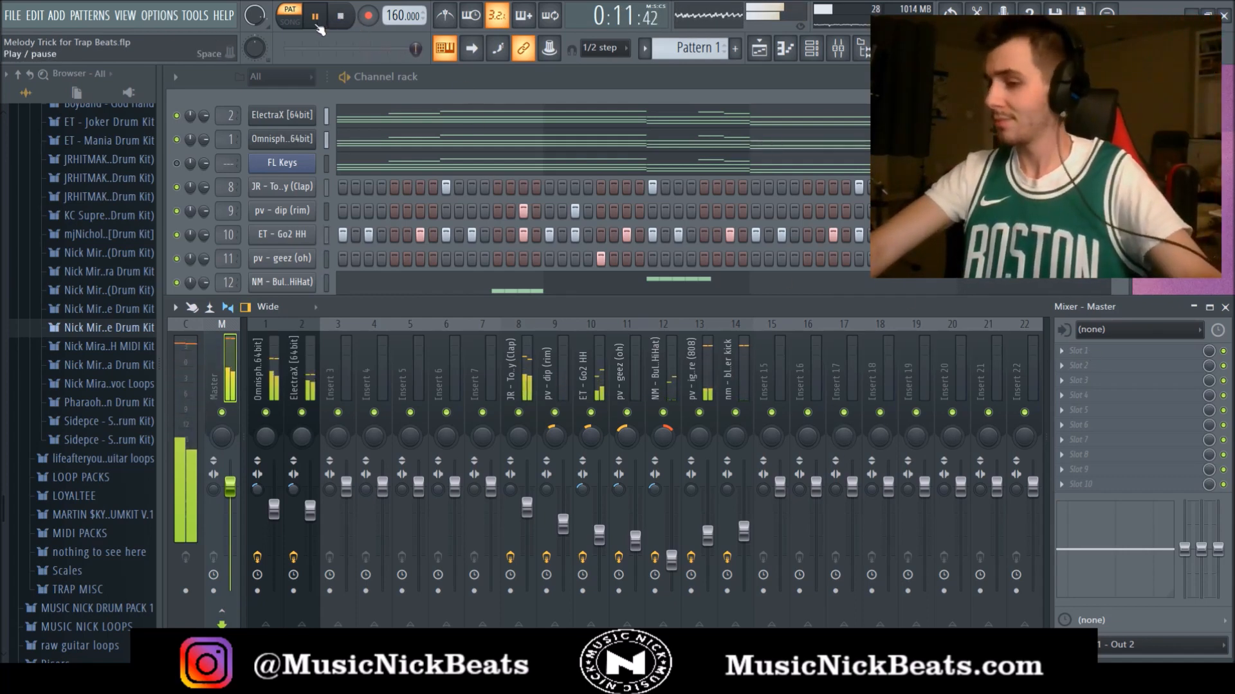
click(337, 20)
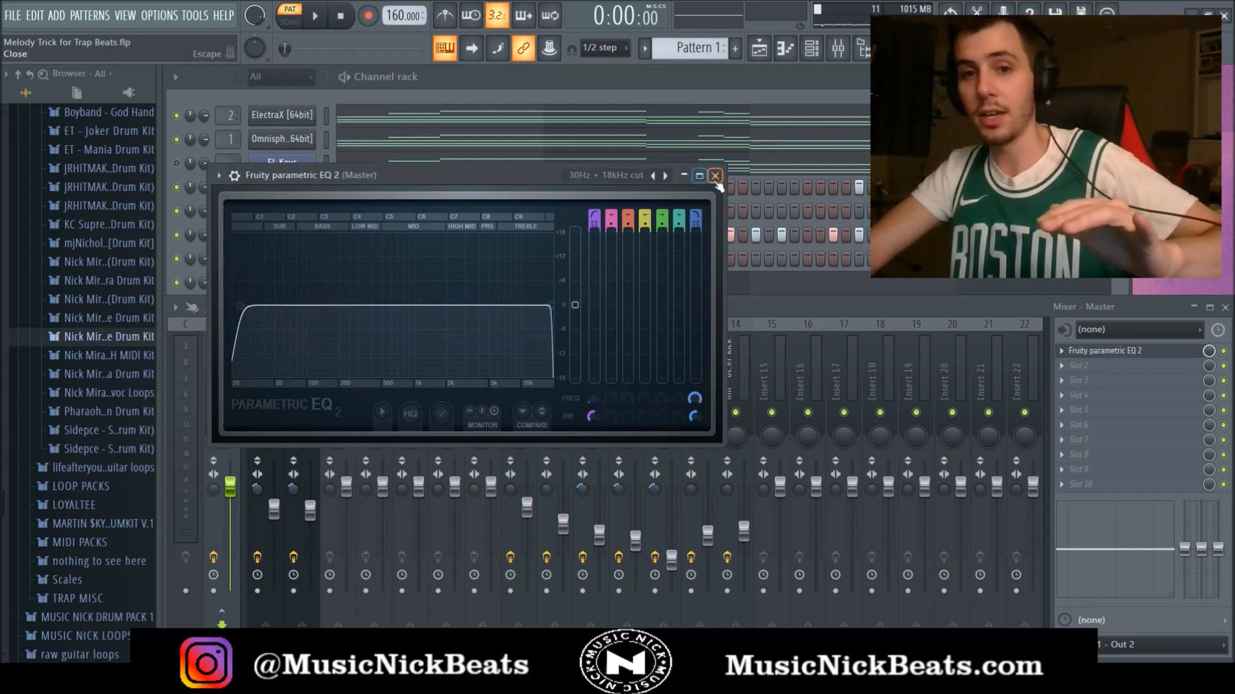
click(715, 178)
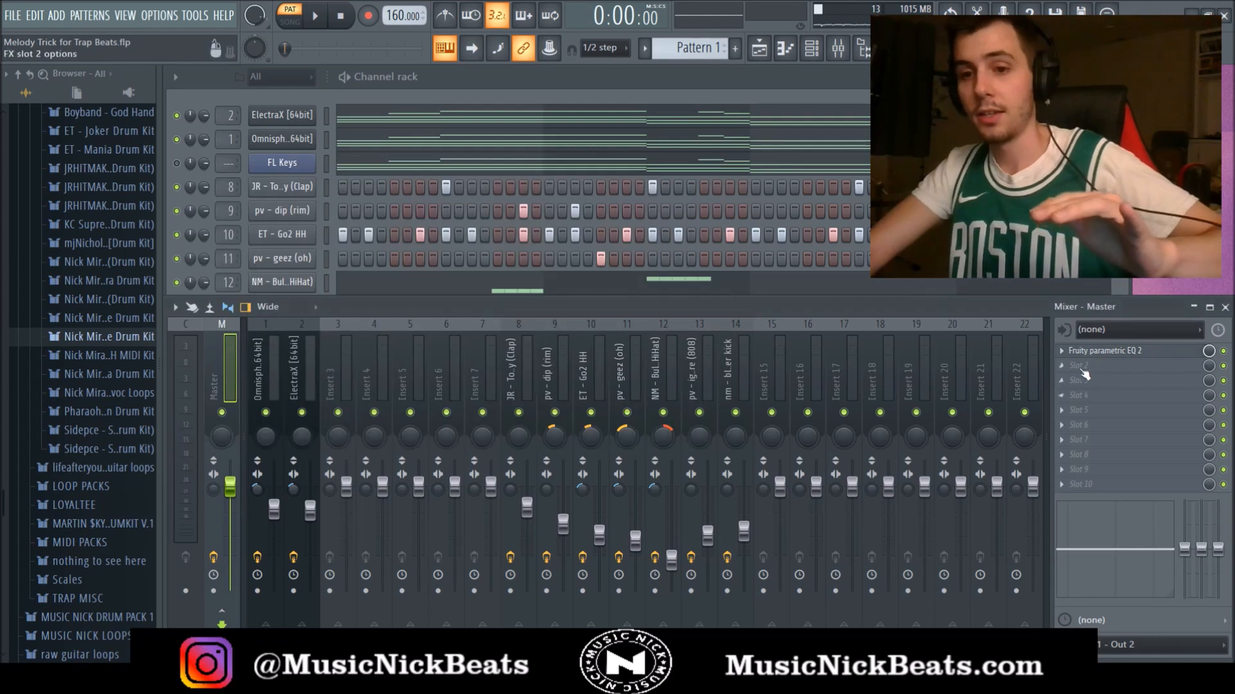
click(897, 501)
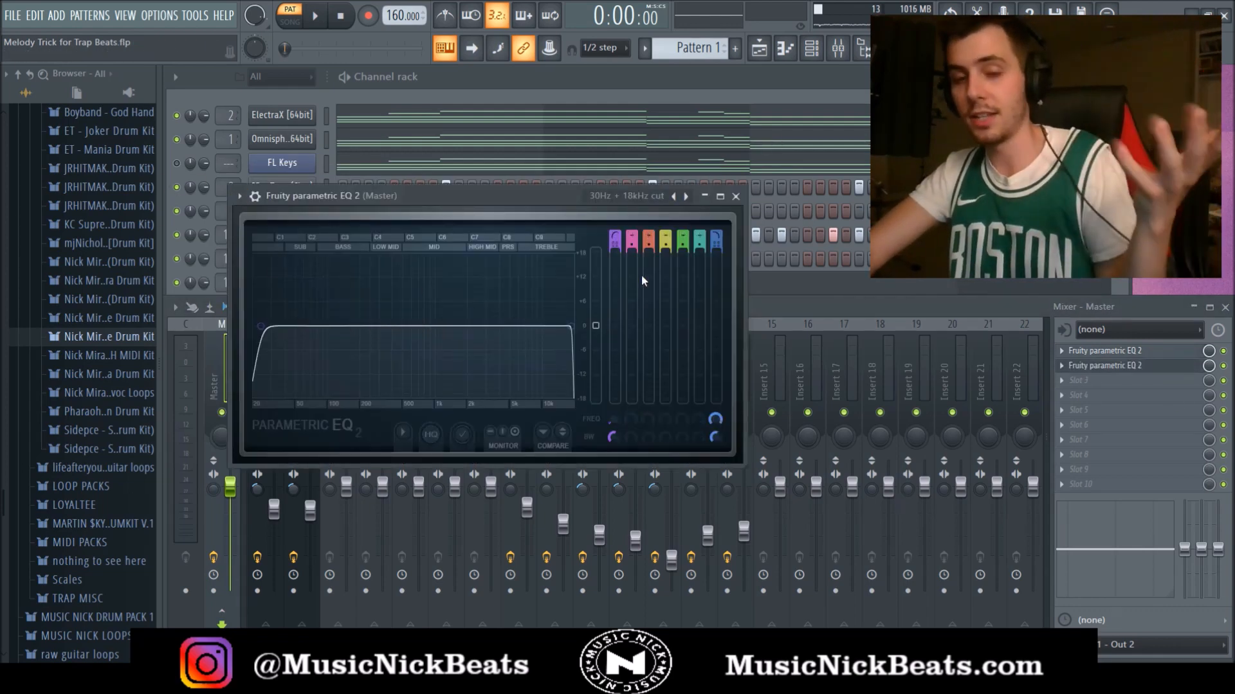
click(737, 196)
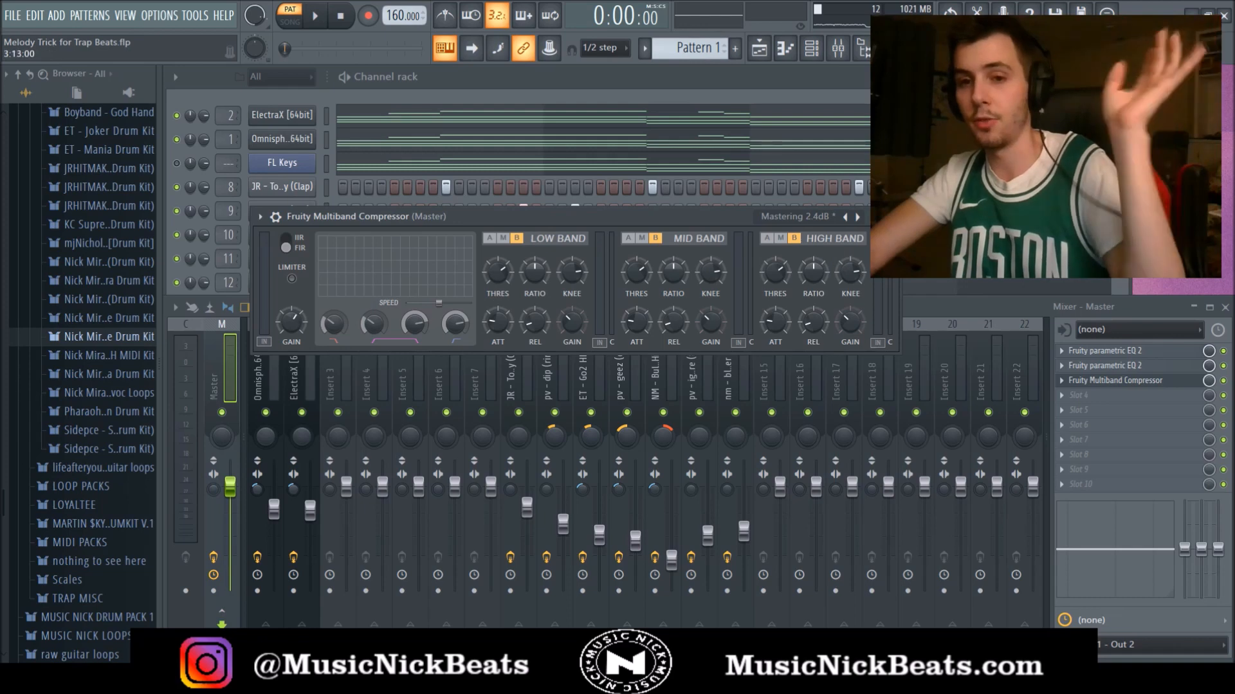
Add two Fruity Multiband Compressors to the Master track after the EQs, using the Mastering 2.4dB preset
click(892, 216)
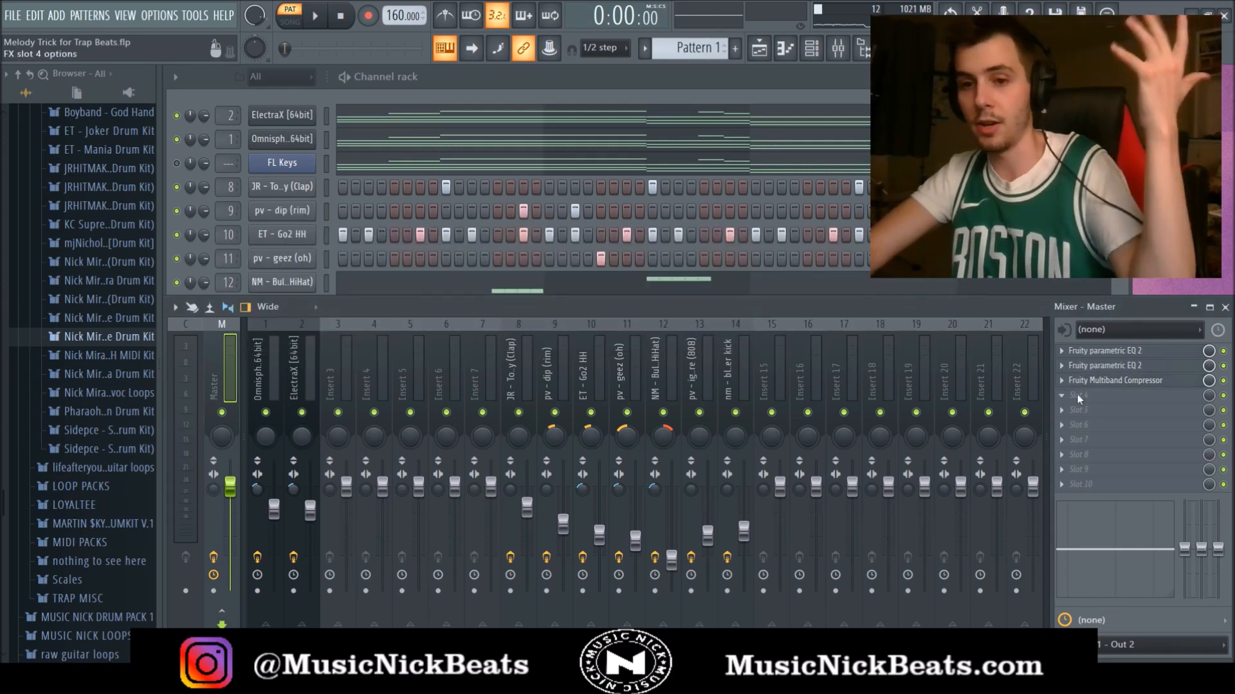
click(902, 435)
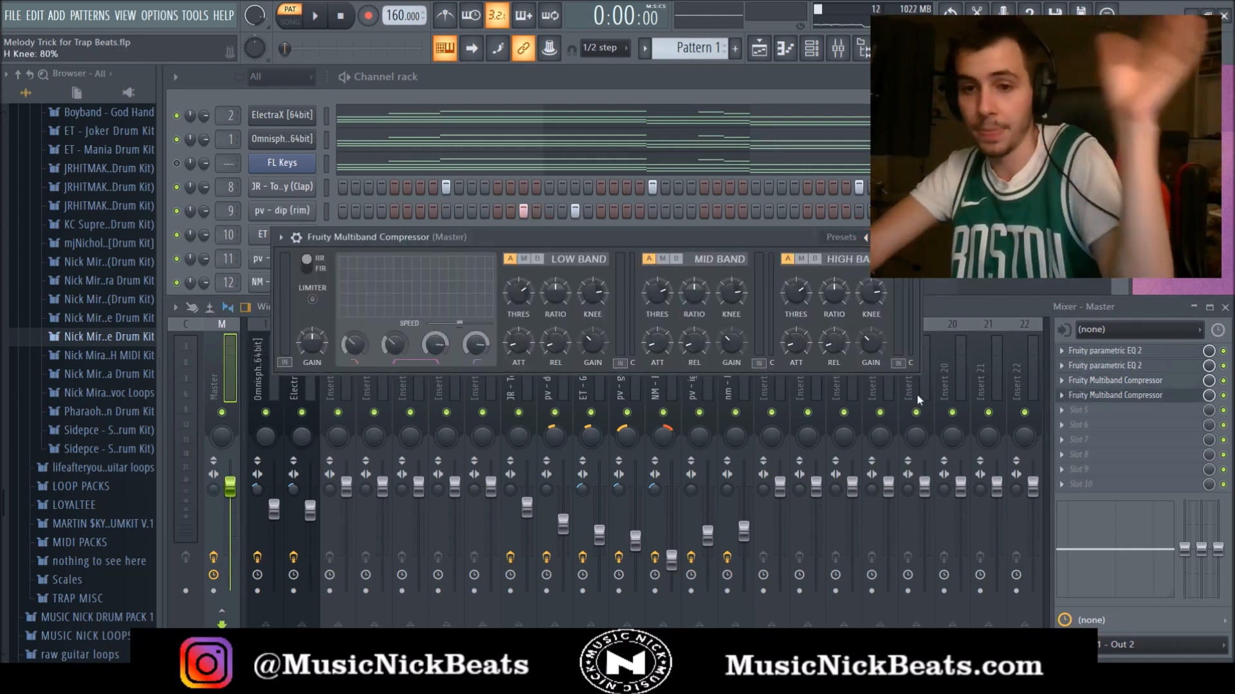
click(793, 385)
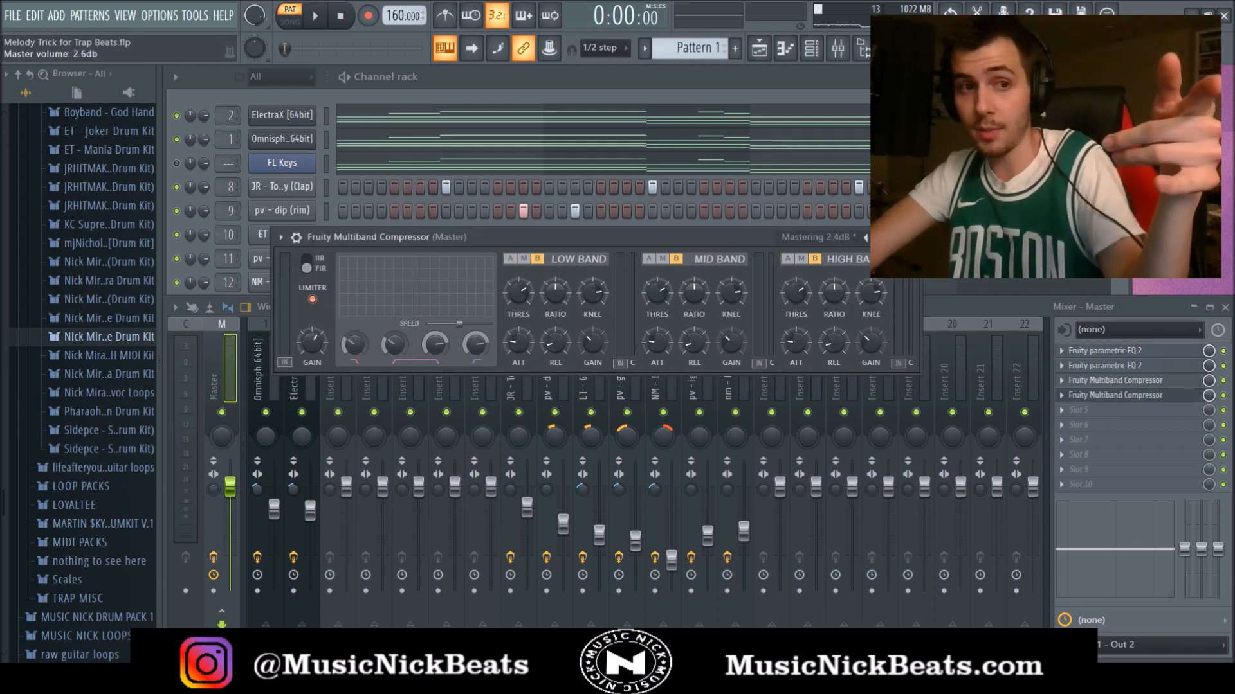
click(914, 238)
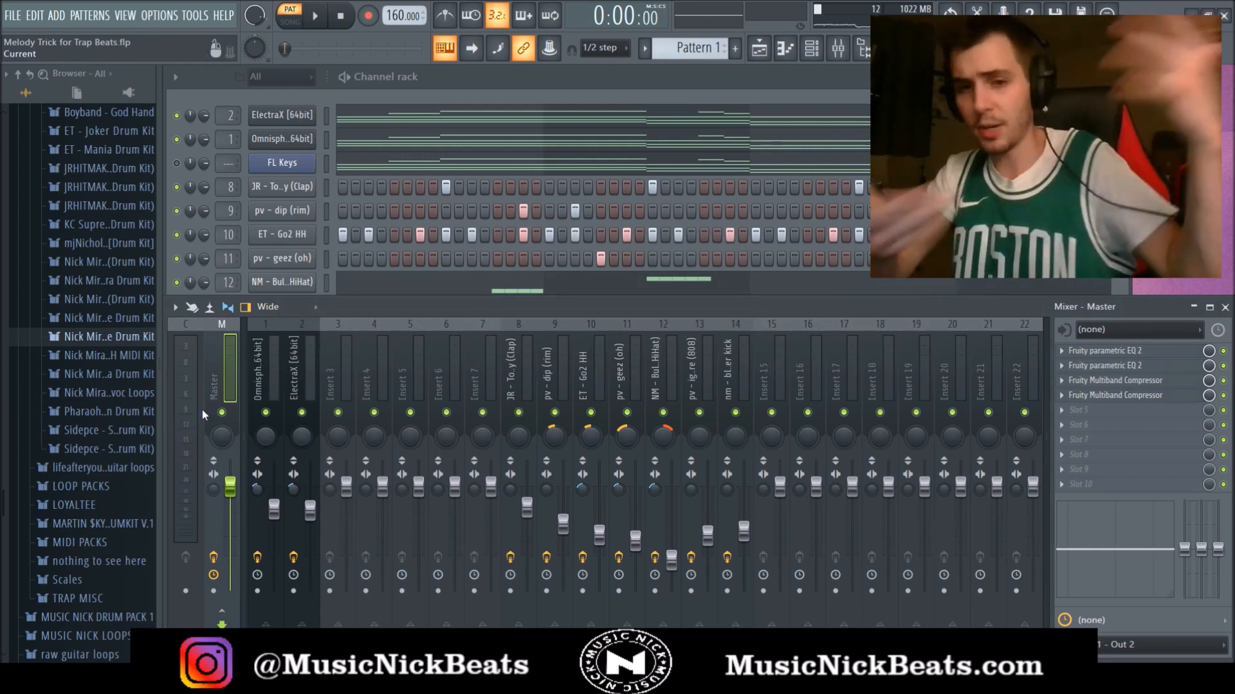
Play the pattern with only the Omnisphere and ElectraX tracks audible and lower both melody levels
click(283, 513)
key(space)
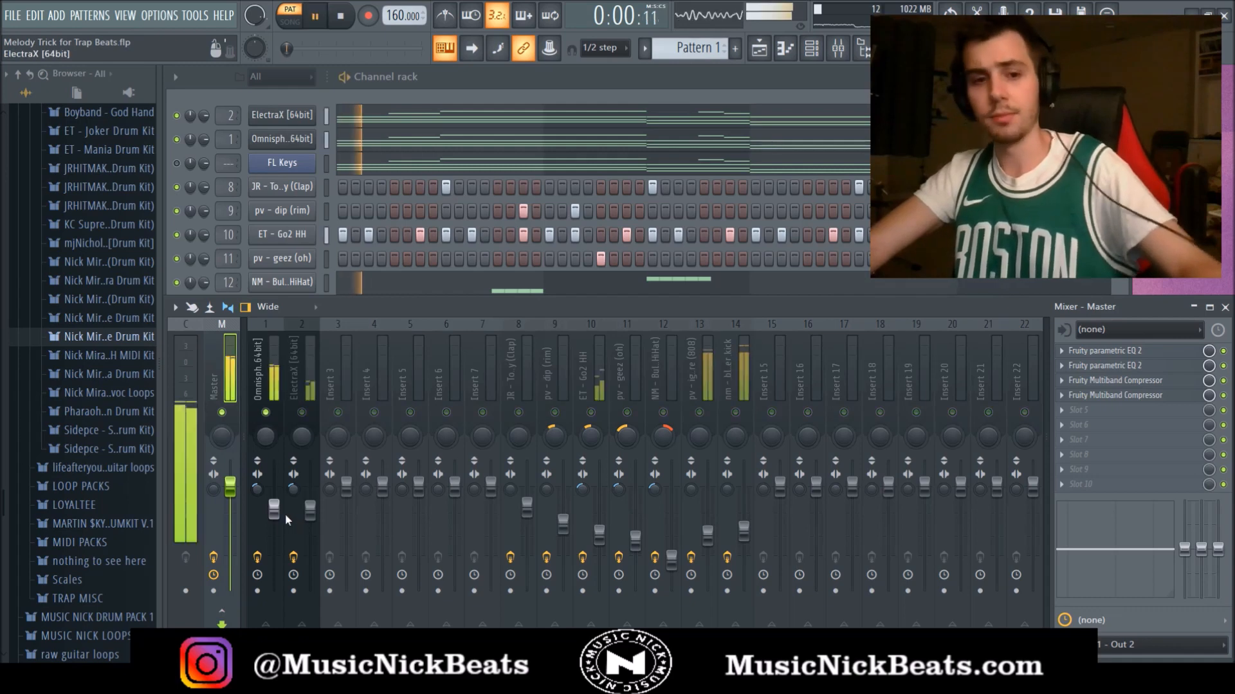
drag(310, 511, 310, 527)
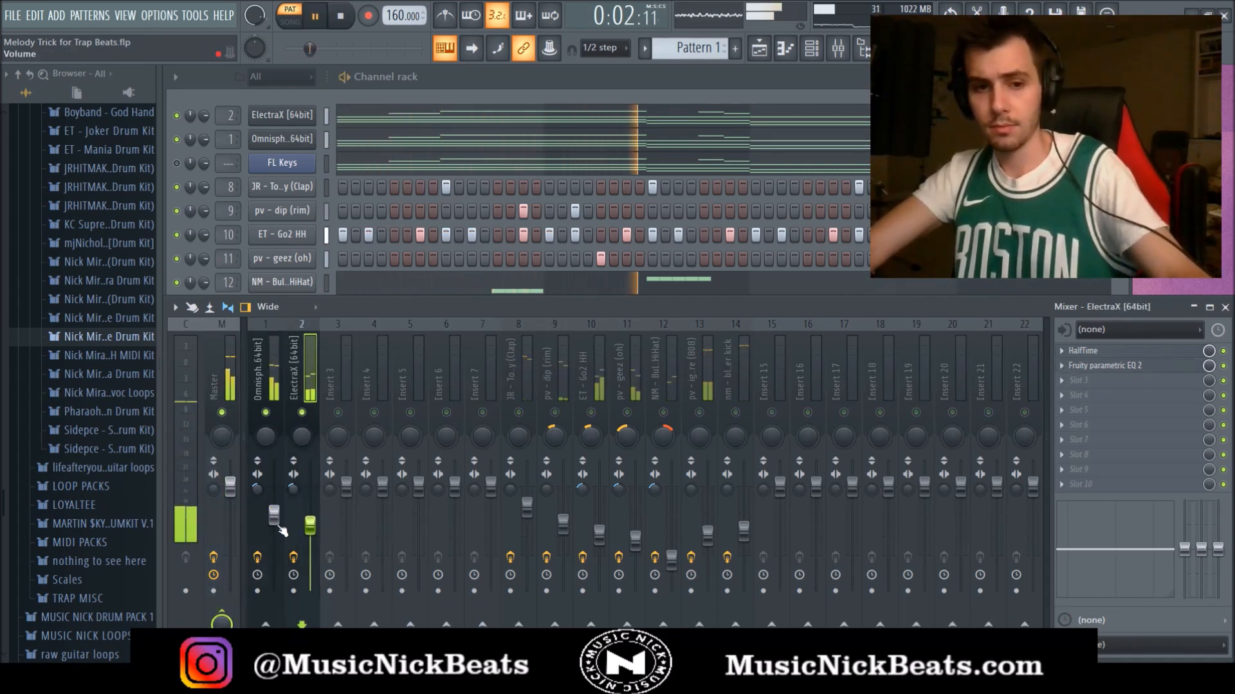
Unmute the clap, rim and hat tracks at slightly lower levels and move the NM - Bully (HiHat) track to mixer position 11
drag(527, 507, 670, 560)
click(563, 524)
click(554, 413)
click(591, 412)
click(627, 413)
click(663, 412)
key(alt+Left)
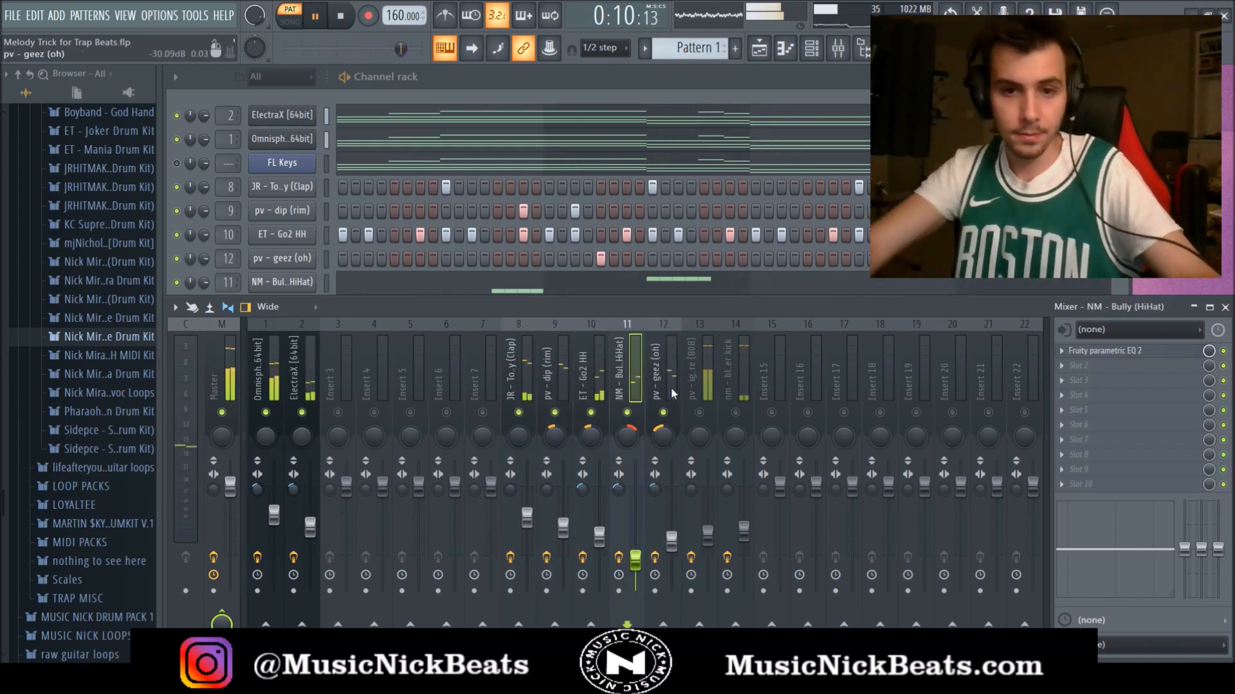
Unmute the 808 and kick tracks, lower them and the Bully hi-hat to balance the mix, and save the project
click(698, 419)
click(700, 413)
click(735, 413)
drag(744, 530, 743, 543)
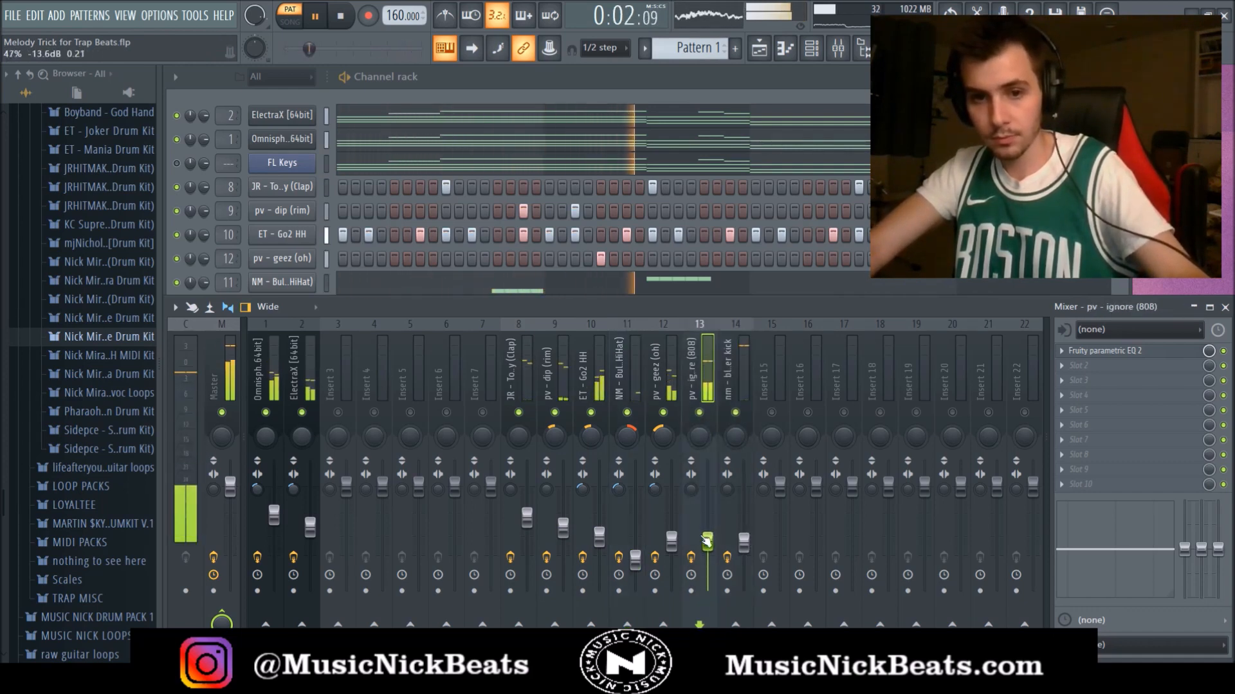
drag(635, 559, 639, 569)
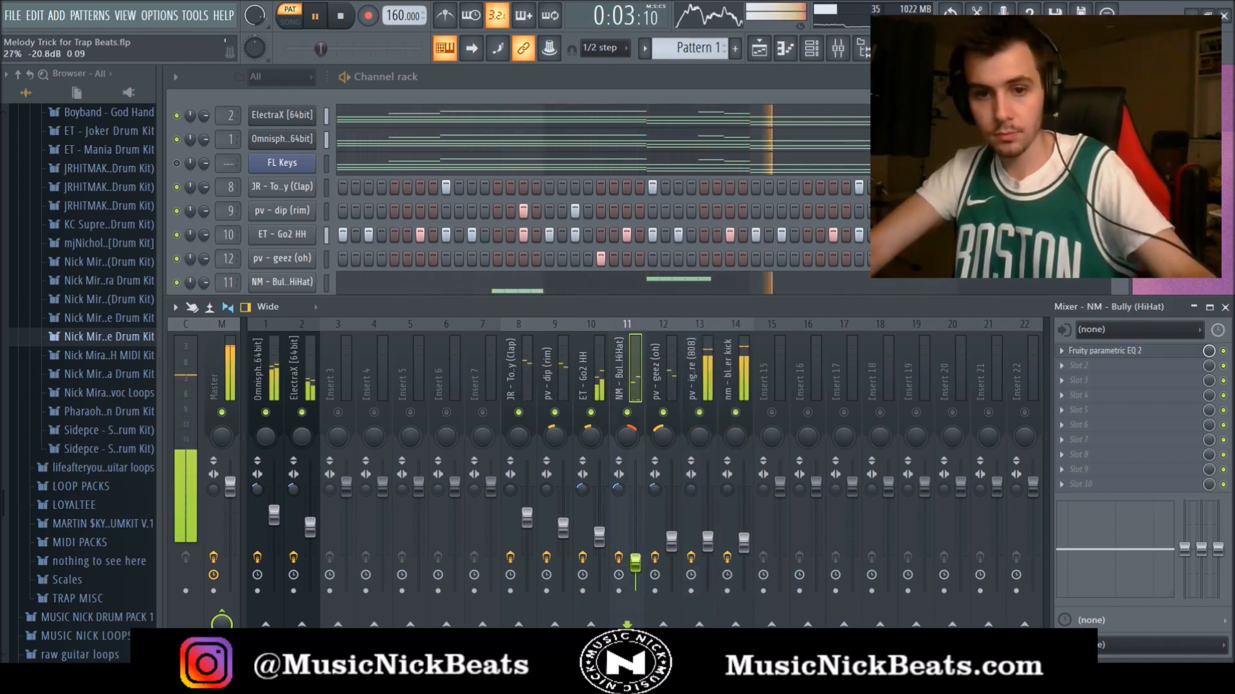
click(721, 549)
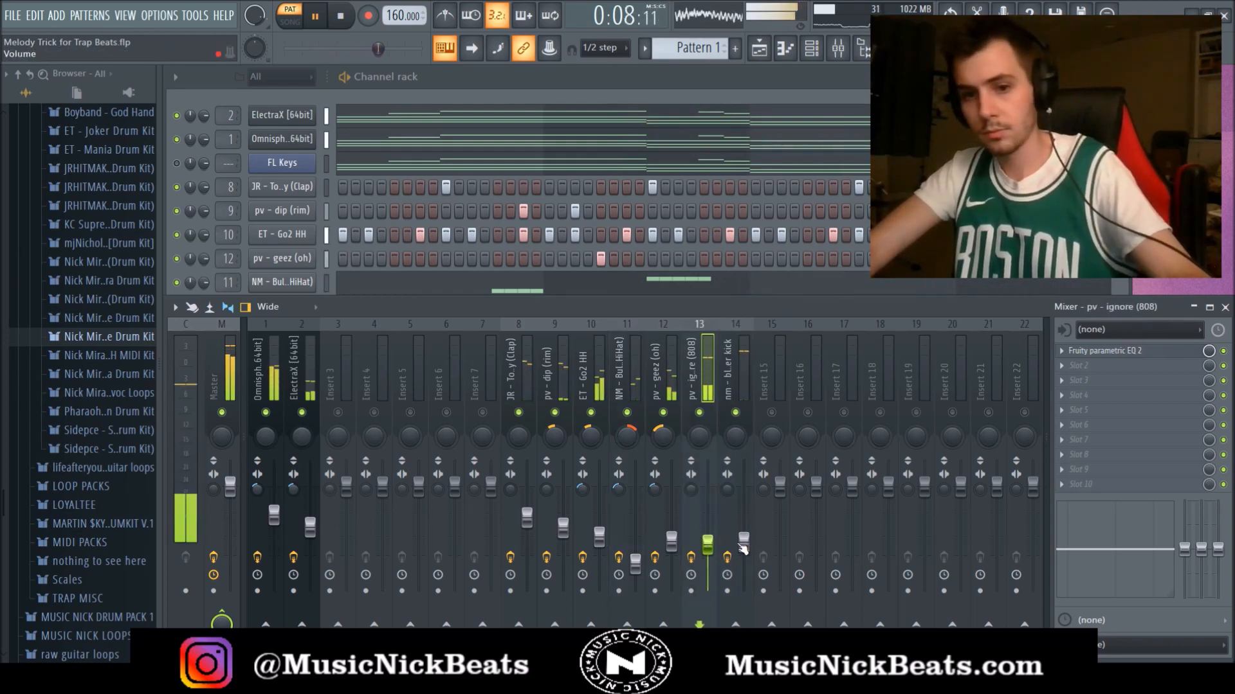
key(ctrl+s)
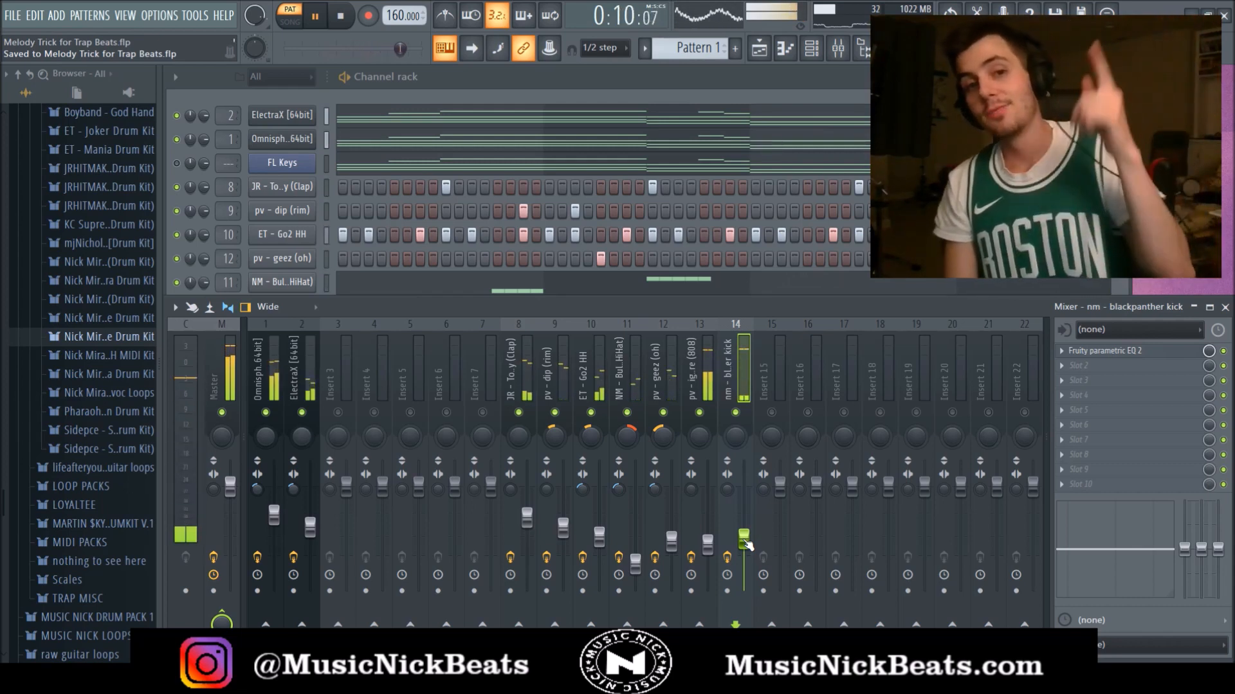
Stop playback and examine the Omnisphere chord and melody notes across all eight bars in the piano roll
key(space)
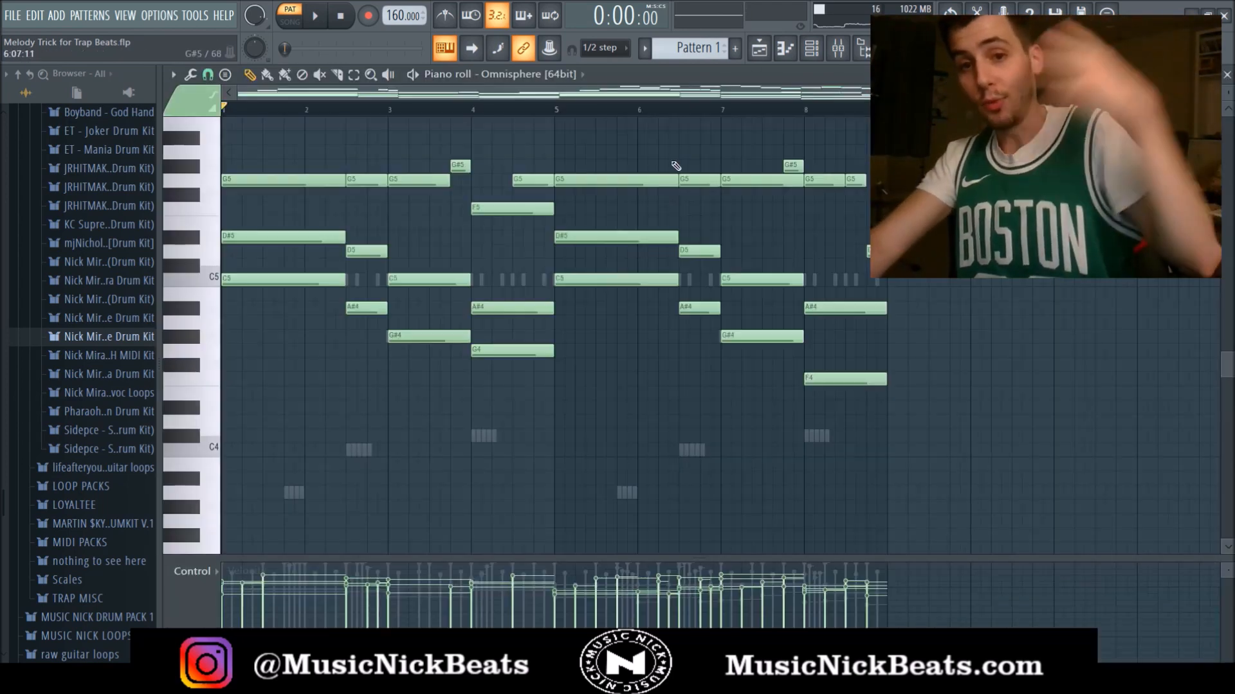
click(680, 143)
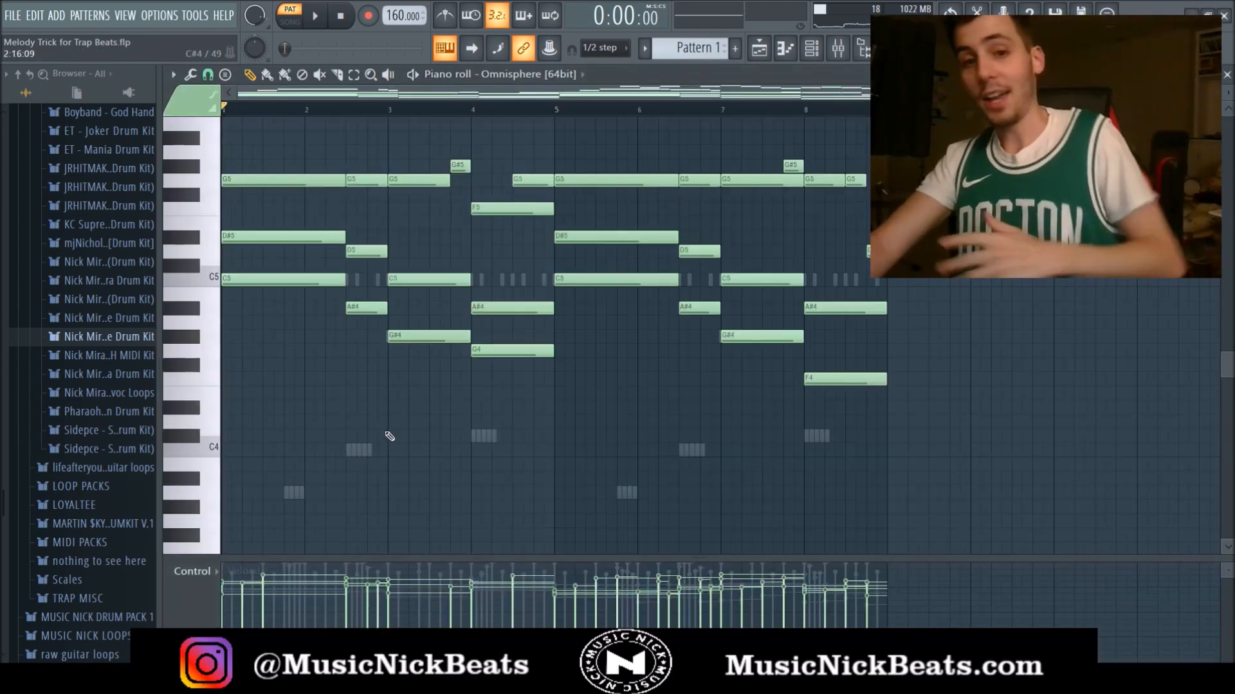
scroll(387, 458, up, 2)
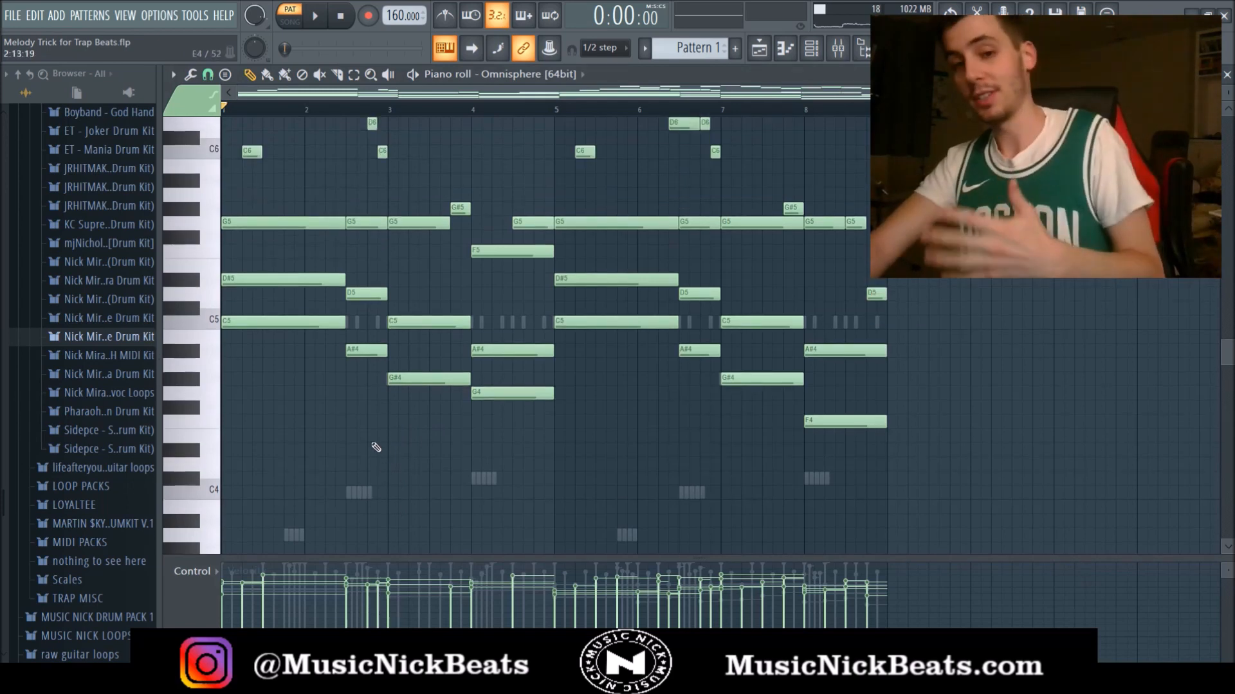
scroll(377, 448, up, 2)
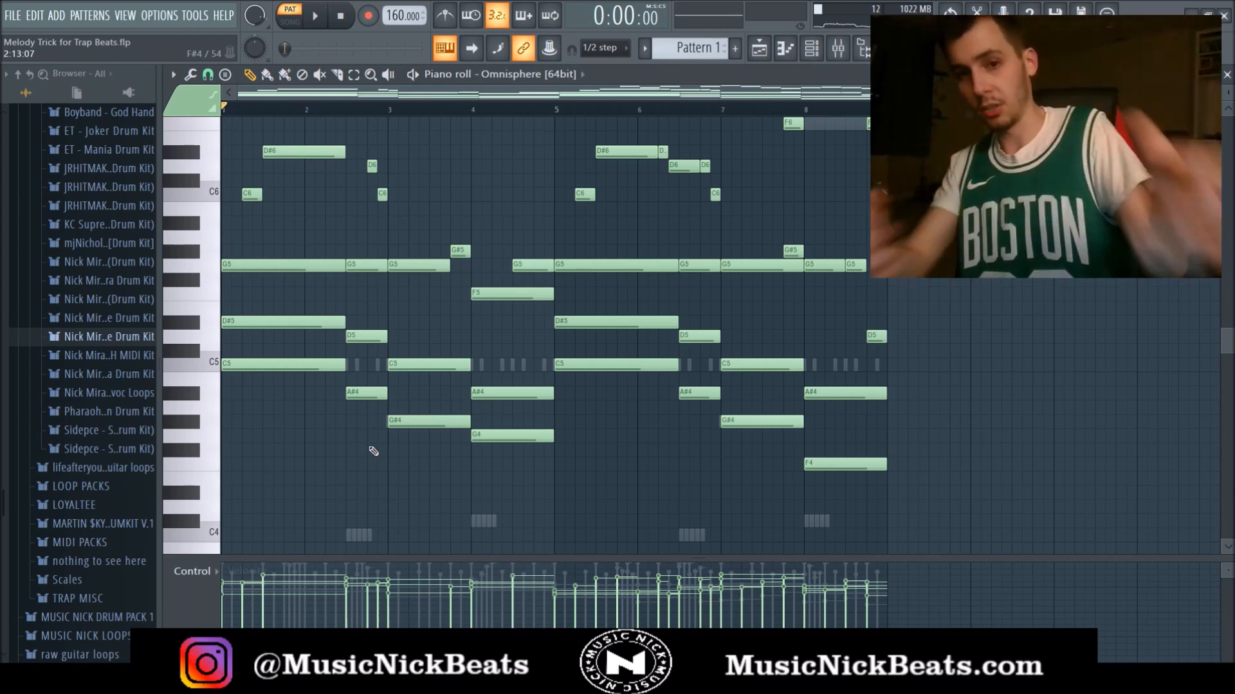
scroll(328, 423, up, 1)
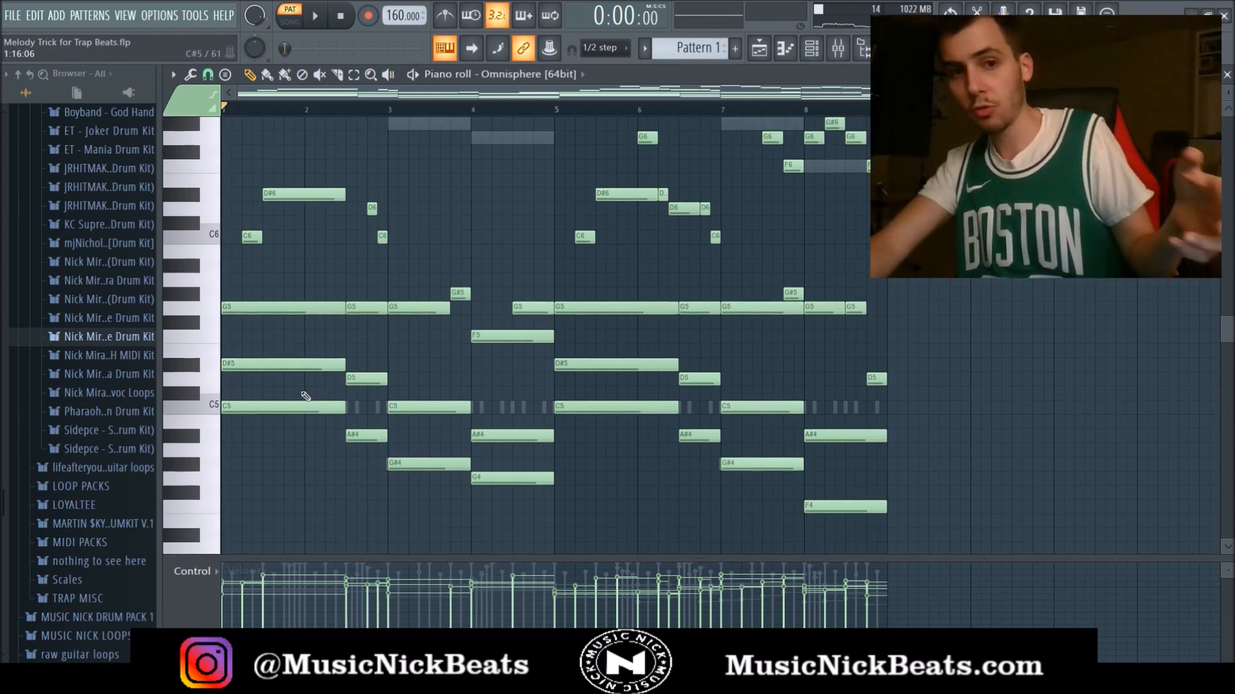
scroll(391, 281, up, 1)
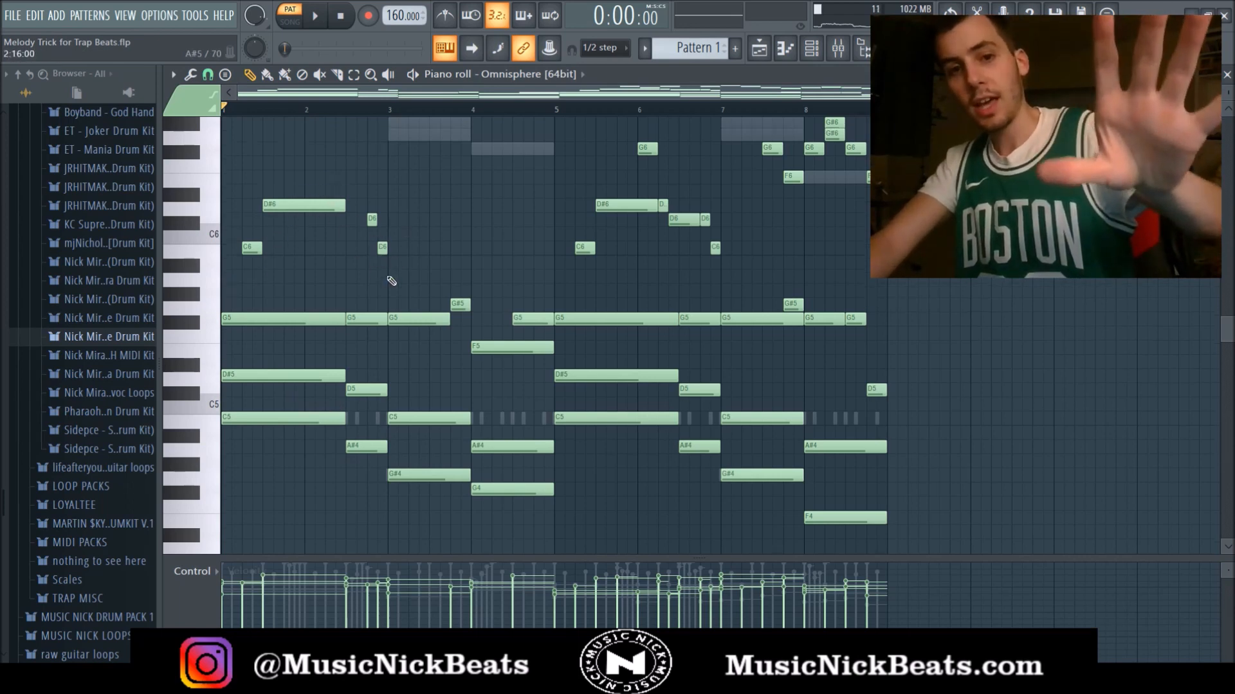
scroll(392, 283, up, 1)
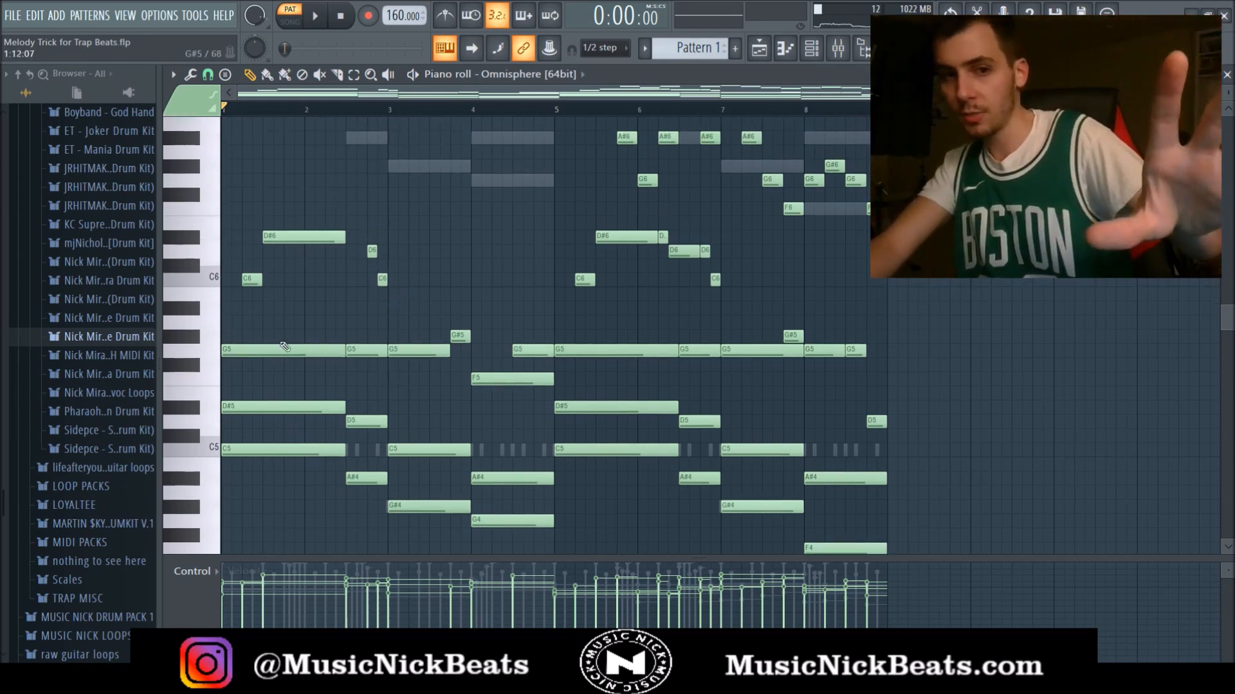
scroll(399, 383, up, 2)
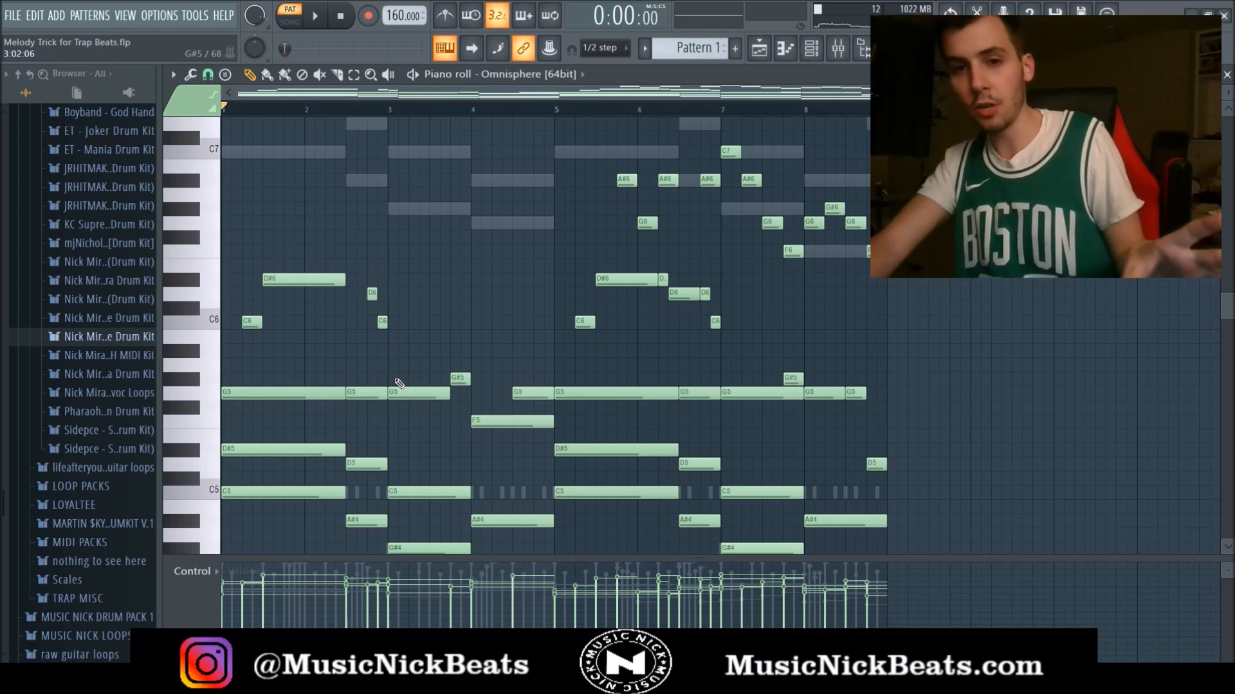
scroll(618, 346, down, 1)
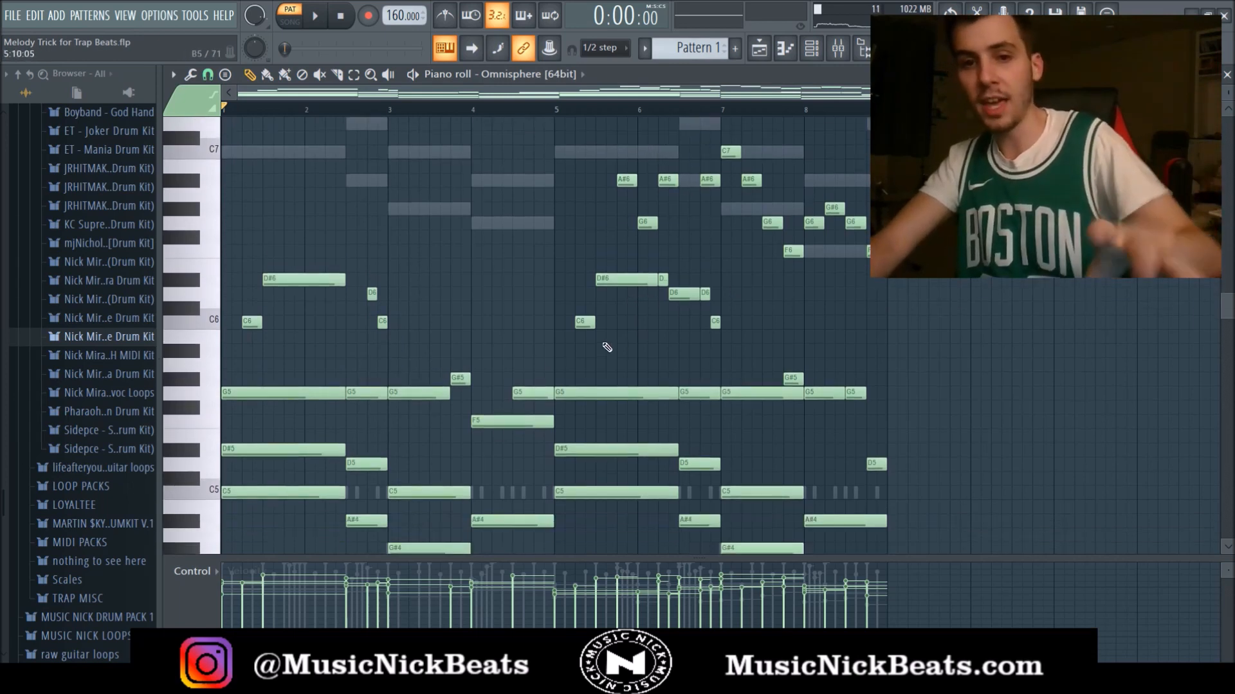
scroll(758, 269, up, 1)
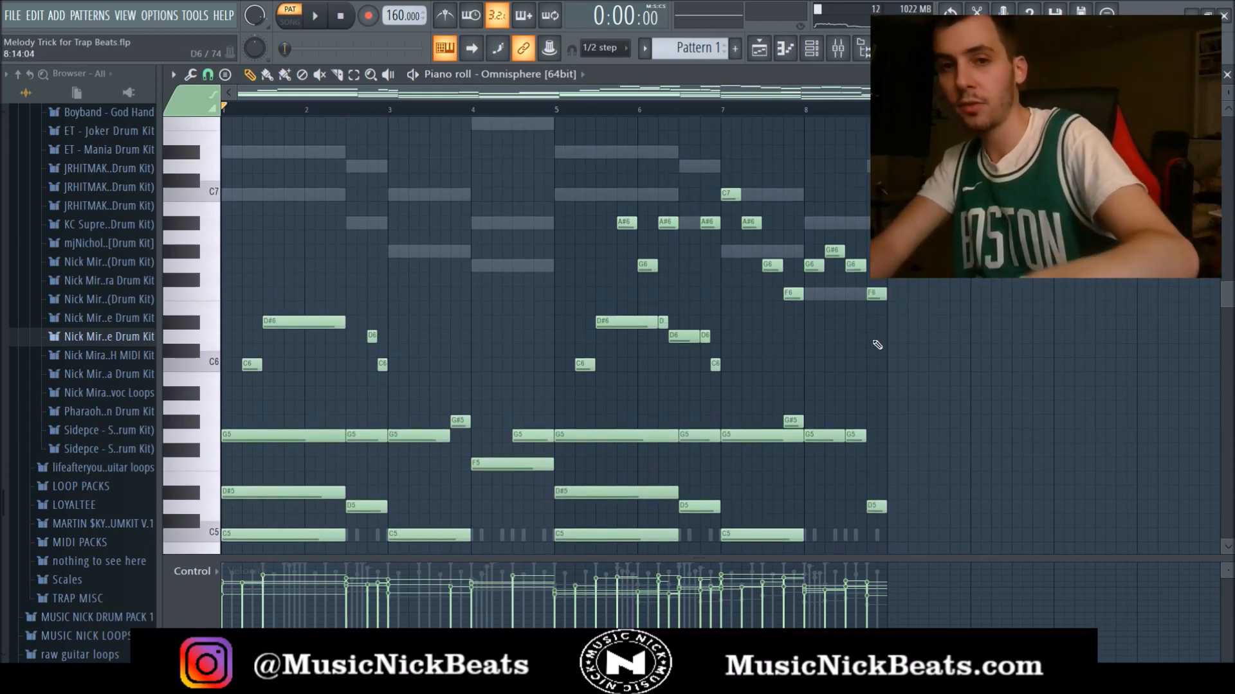
scroll(353, 279, up, 1)
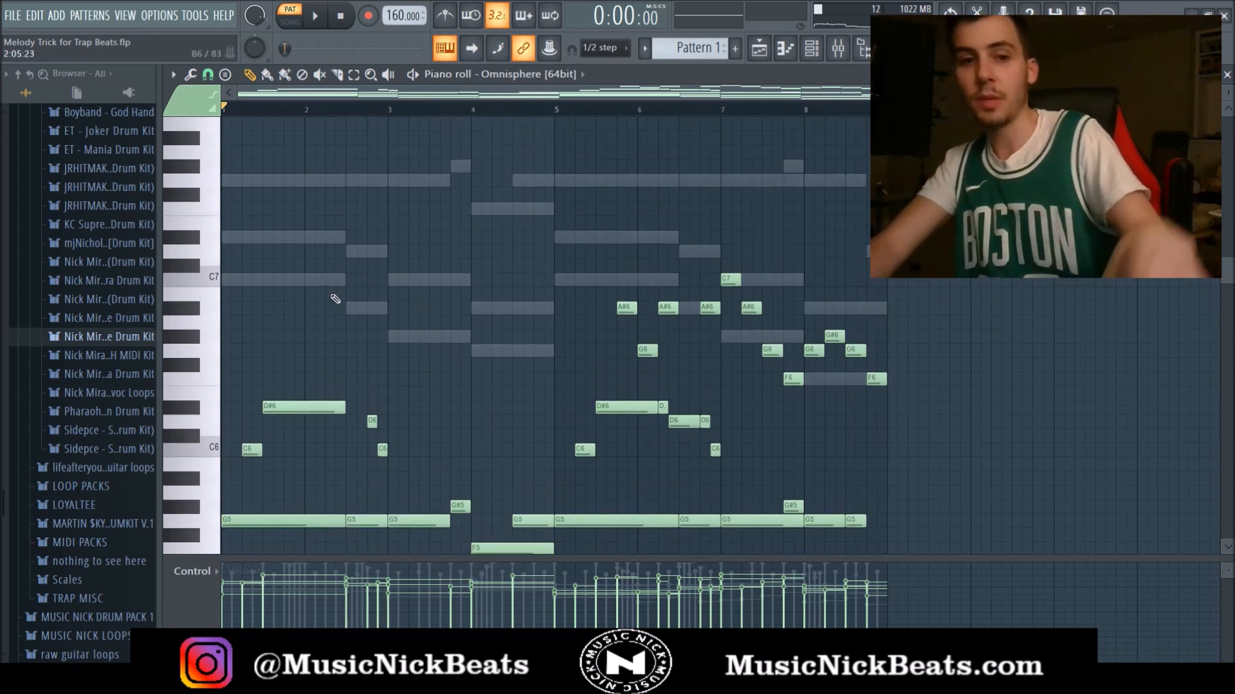
scroll(322, 198, down, 3)
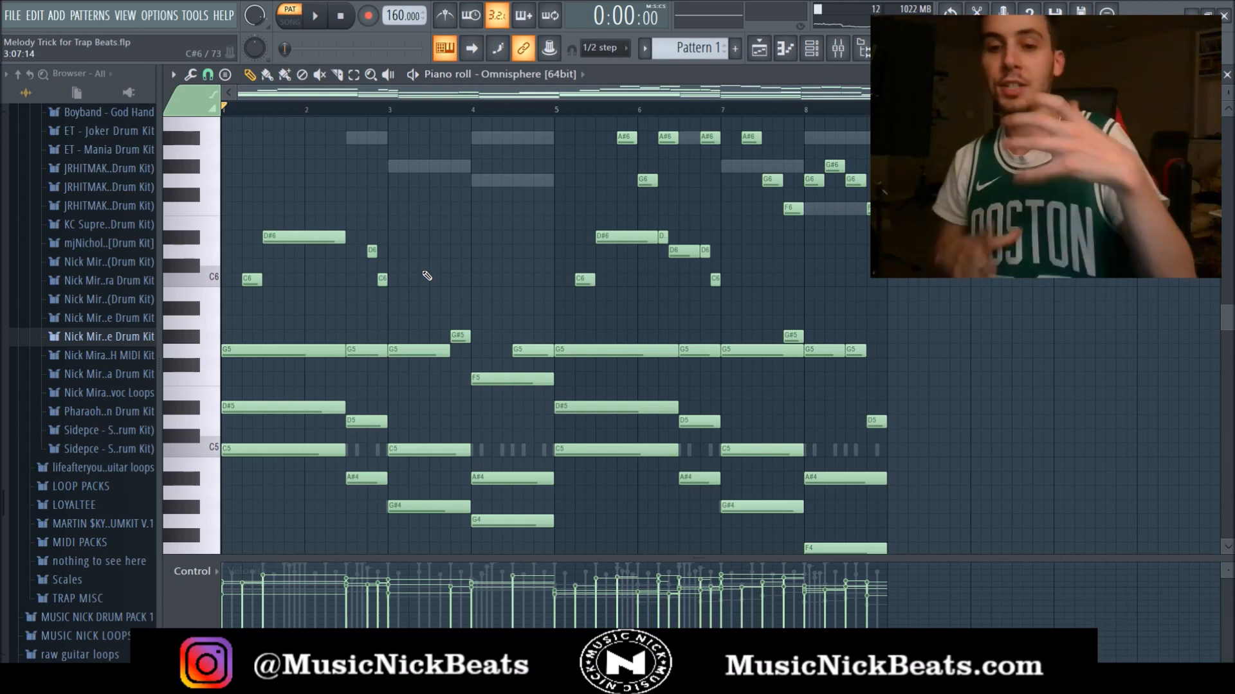
scroll(474, 299, down, 1)
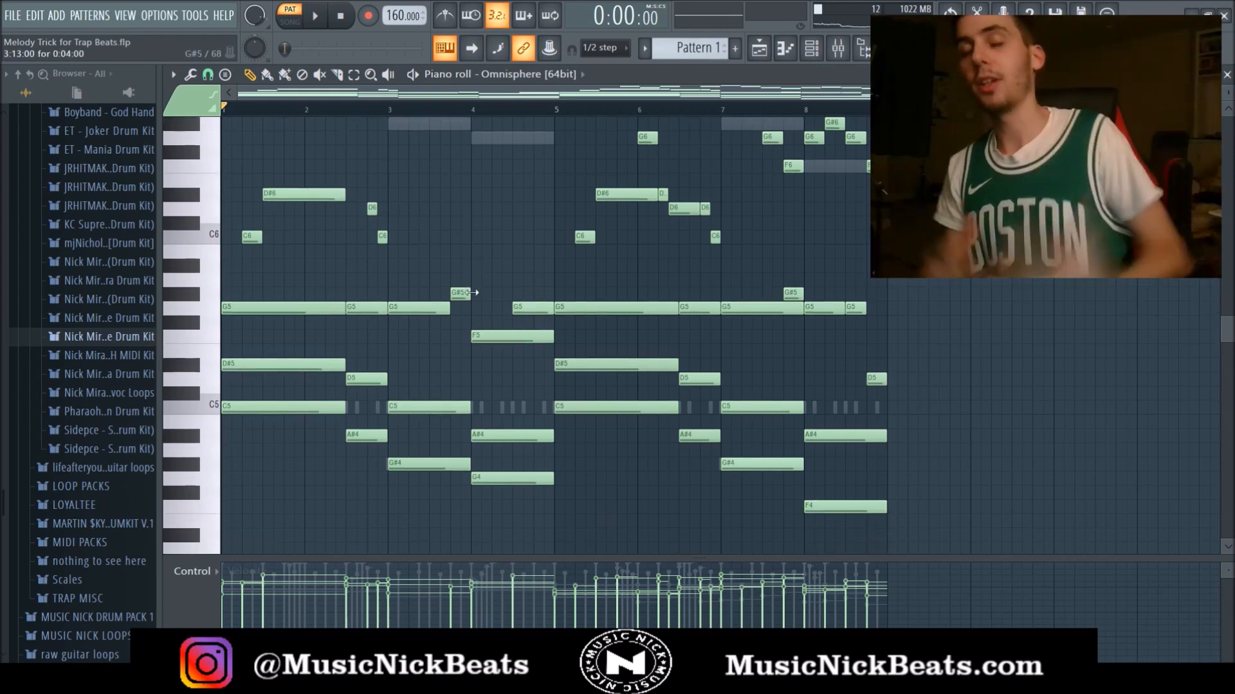